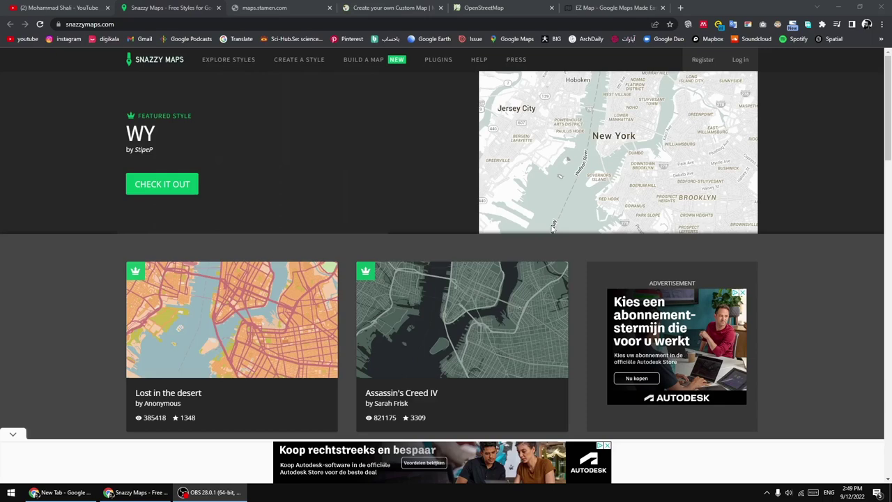
- Minimize the browser and refresh the Windows desktop
click(817, 7)
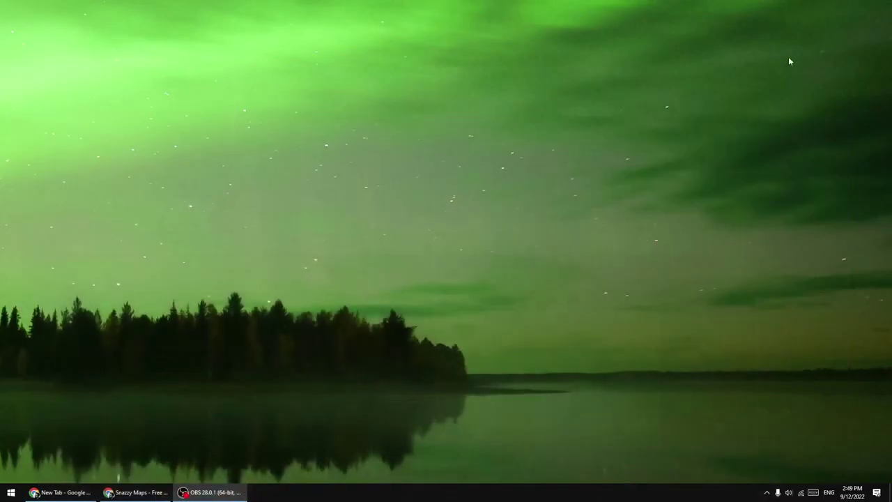
right_click(438, 163)
click(466, 185)
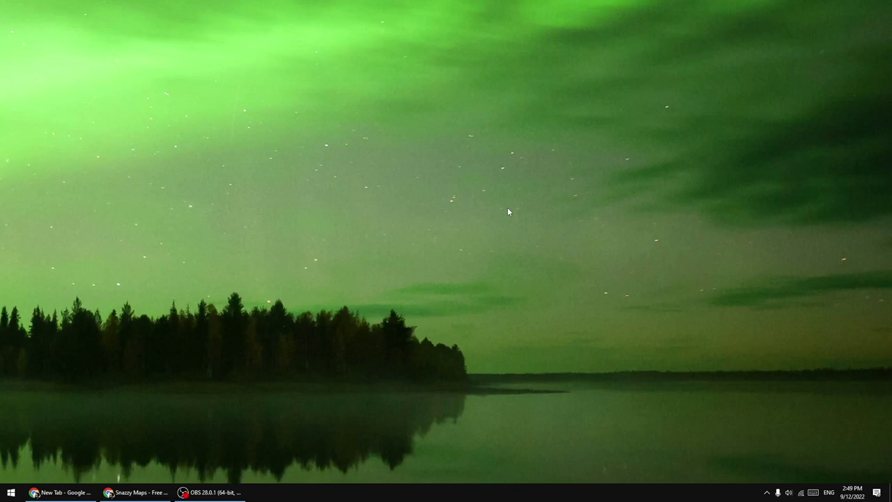
- Refresh the desktop a second time and restore the Snazzy Maps browser window
right_click(313, 135)
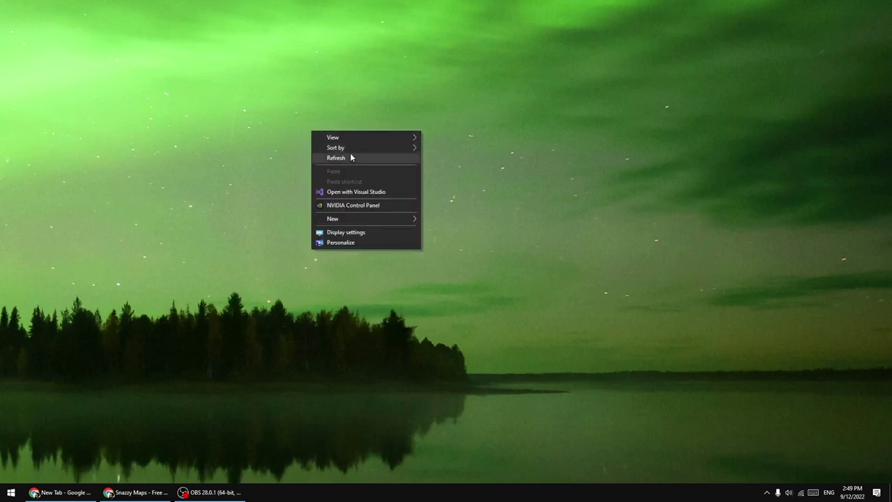
click(351, 154)
click(136, 492)
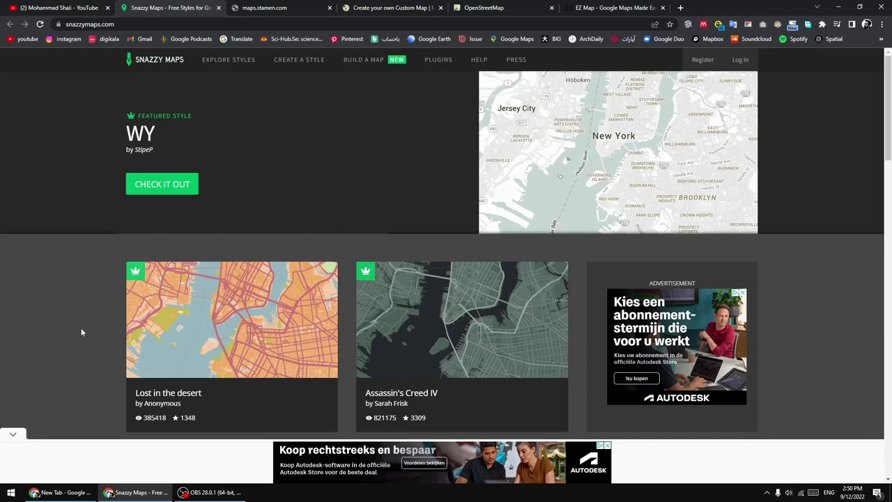
- Close the YouTube channel tab, leaving the Snazzy Maps homepage with its WY featured style
click(74, 7)
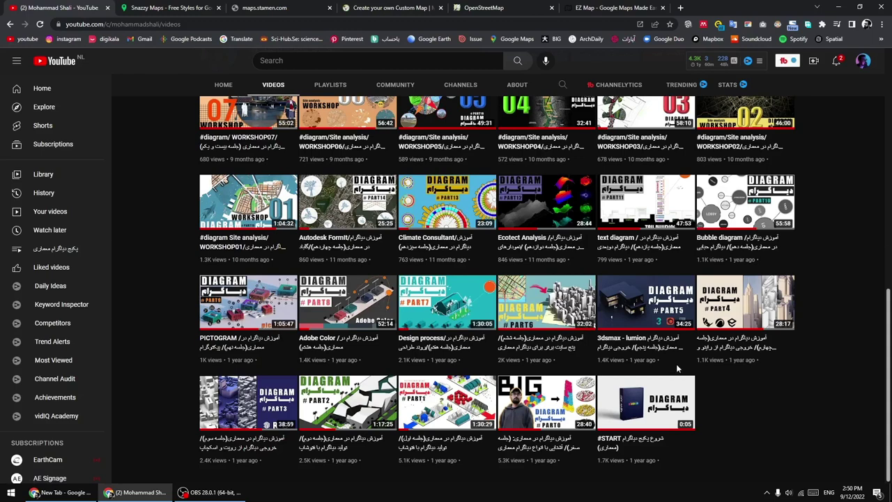
click(107, 8)
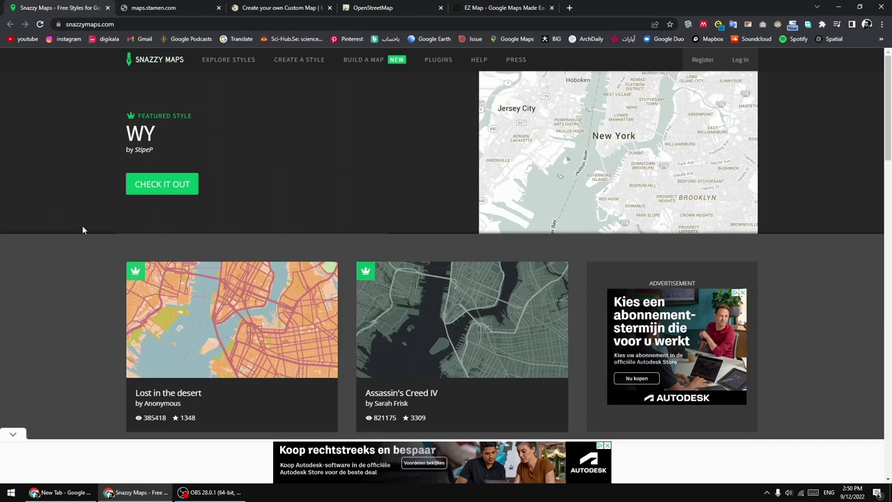
click(129, 24)
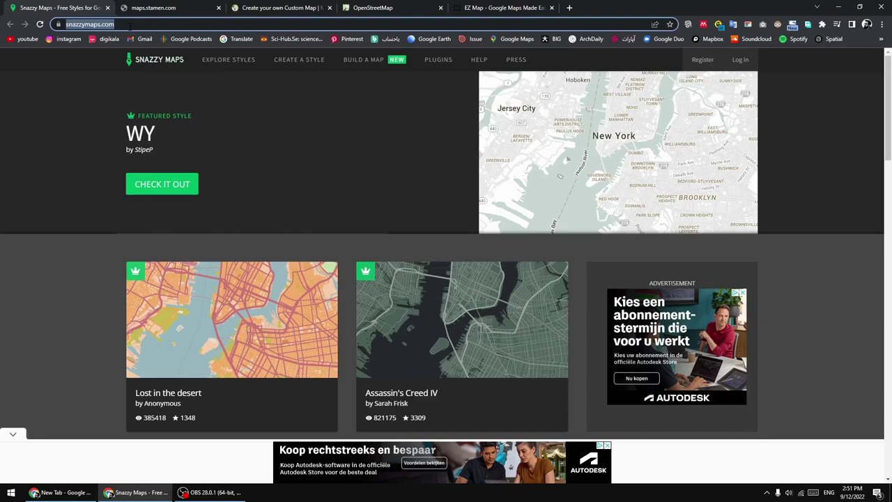
click(131, 24)
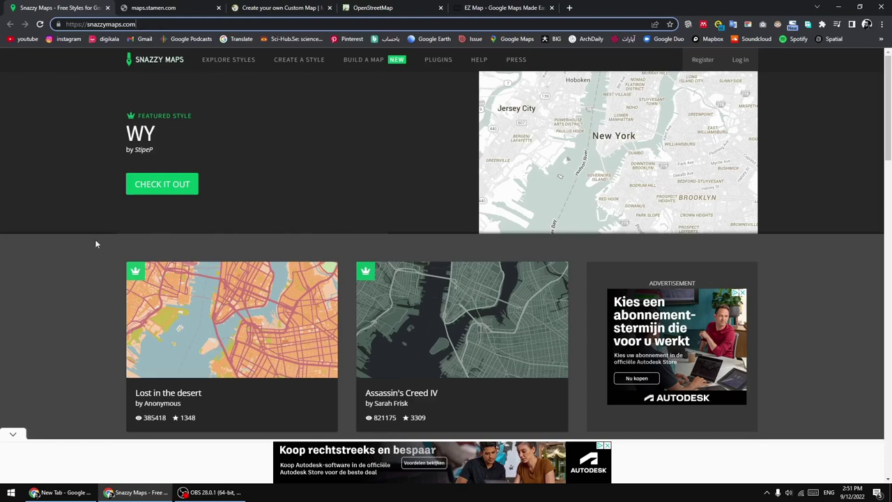
click(106, 275)
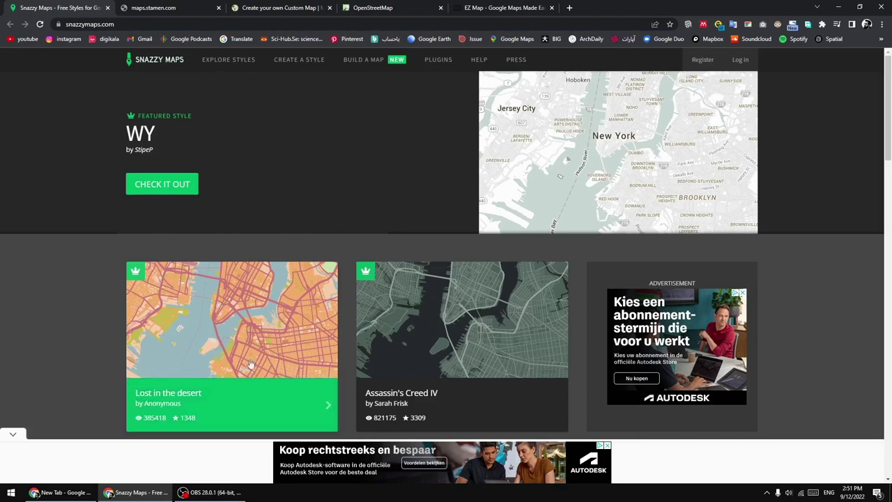
- Open the Lost in the desert and Assassin's Creed IV styles in background tabs
middle_click(247, 326)
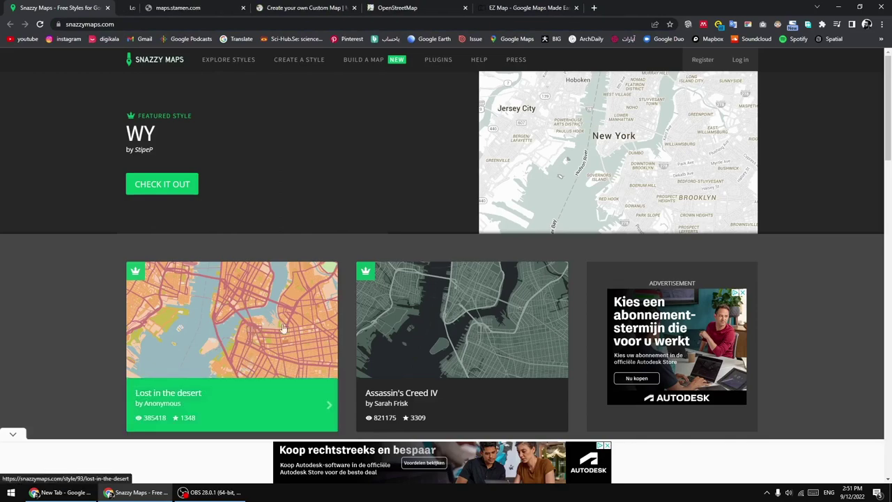
middle_click(464, 323)
scroll(459, 337, down, 2)
scroll(459, 337, down, 2)
scroll(446, 327, down, 2)
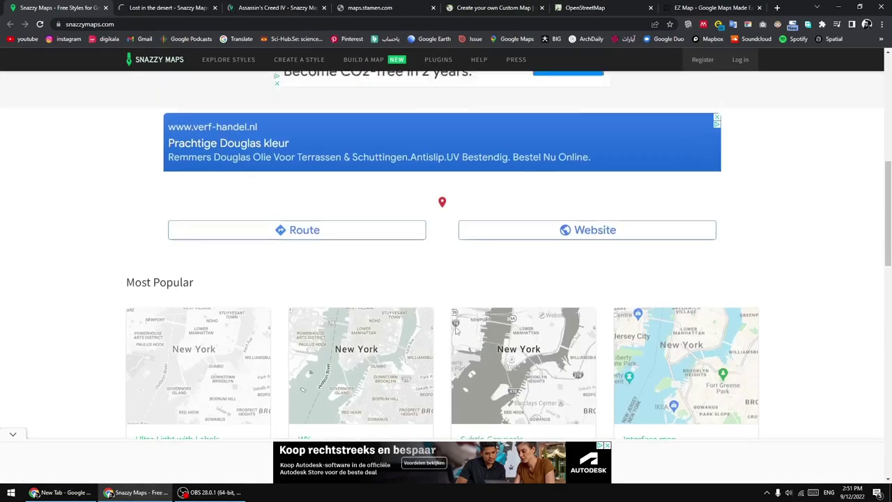
scroll(391, 293, down, 2)
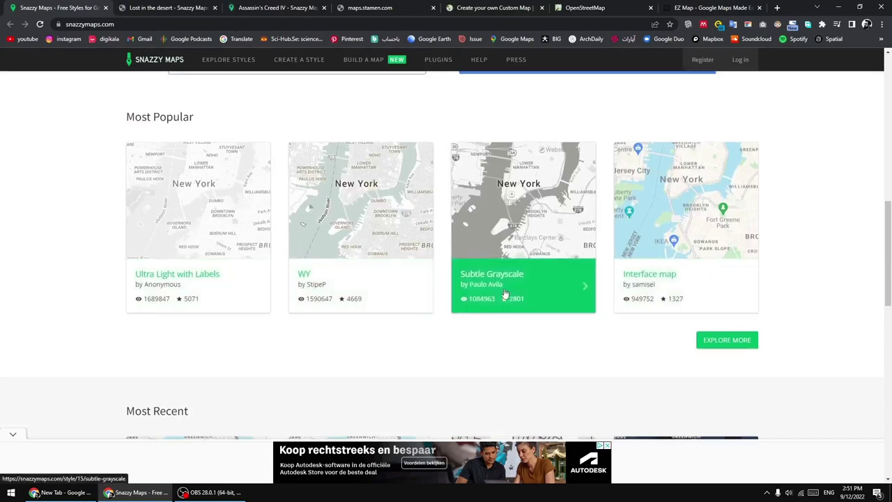
scroll(606, 262, down, 4)
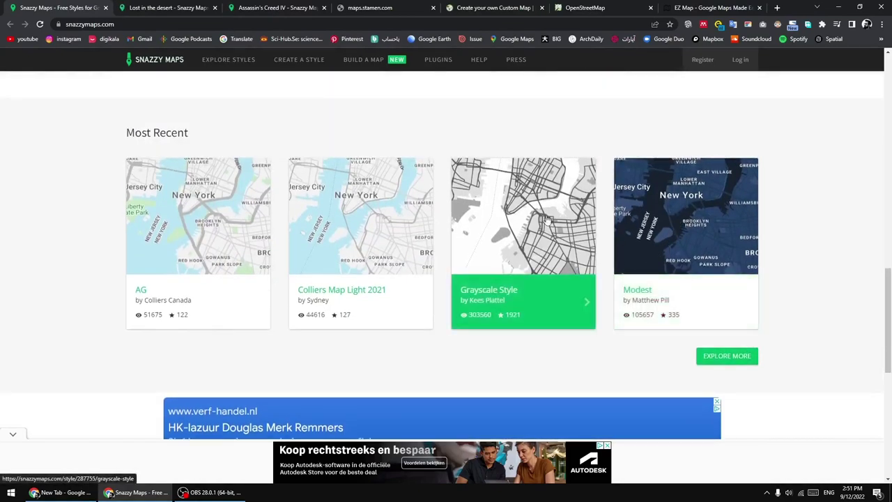
scroll(488, 272, down, 4)
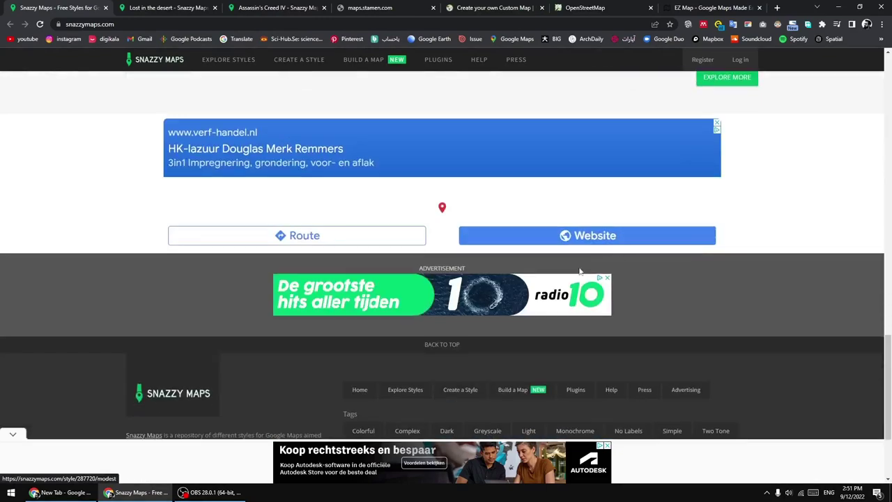
scroll(536, 293, up, 6)
- Open the full popular styles list via Explore More, getting past the ad
click(725, 202)
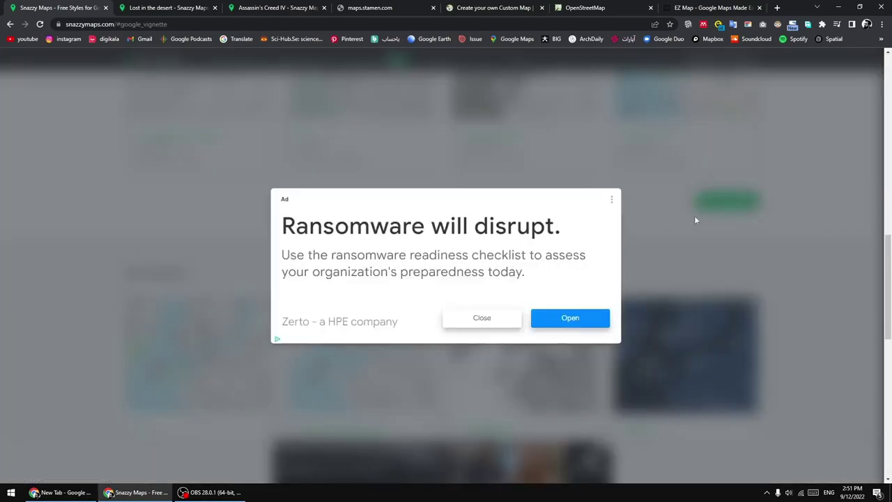
click(479, 318)
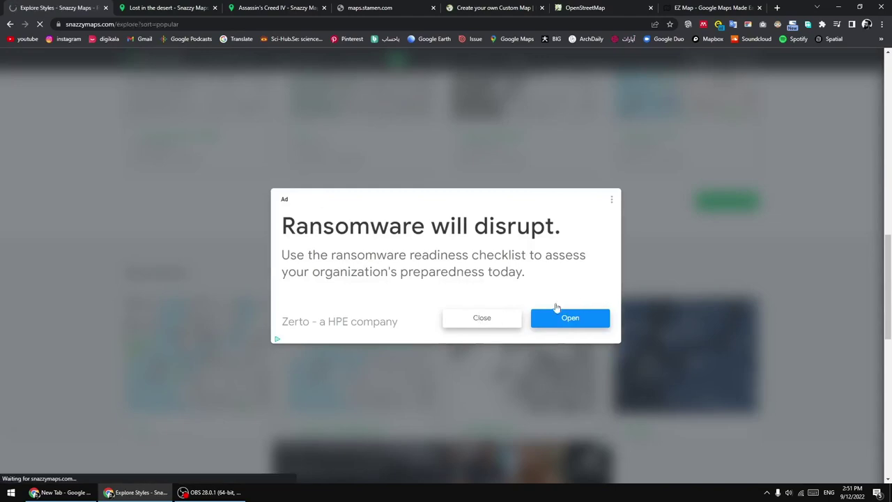
scroll(557, 304, down, 3)
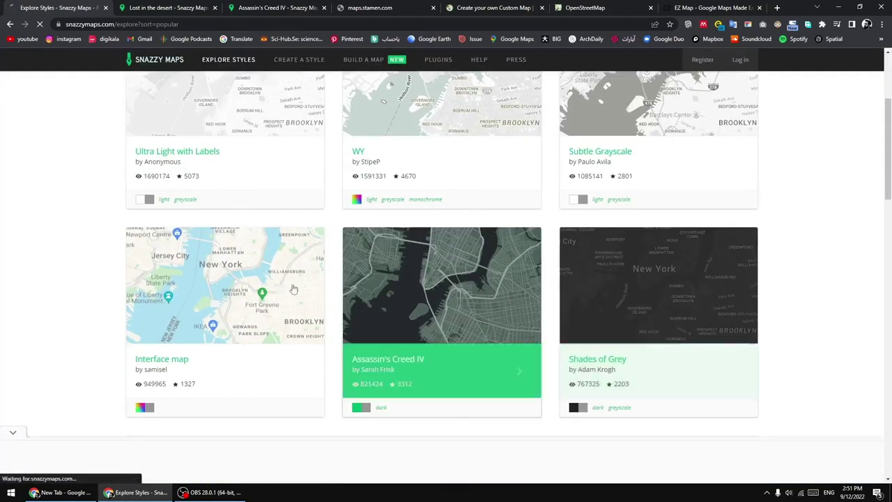
scroll(530, 291, down, 3)
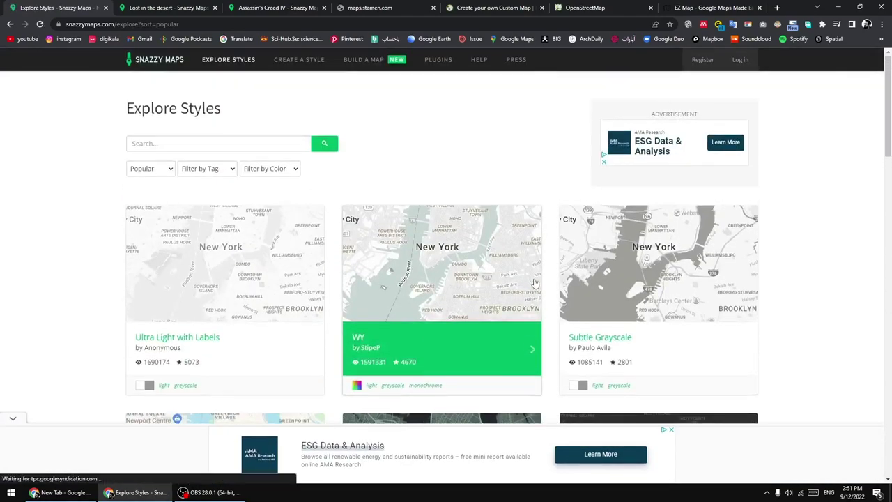
- Switch to the Lost in the desert style and dismiss the ad over its map
key(ctrl+Tab)
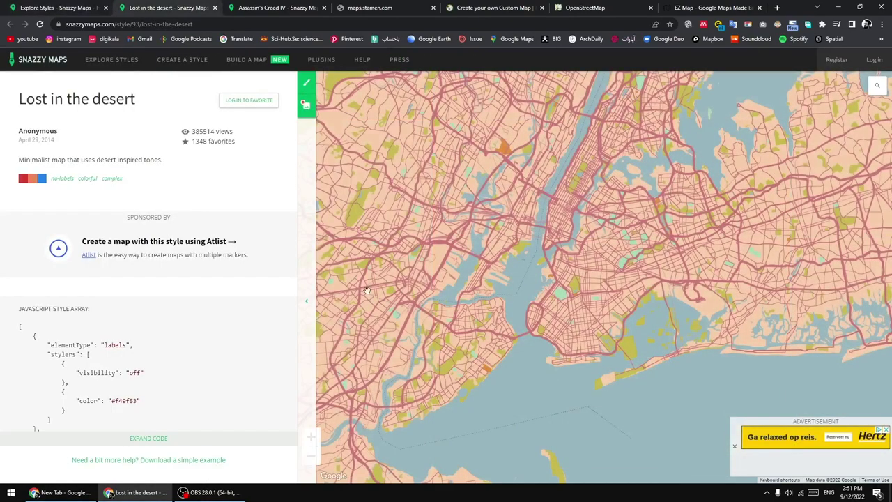
scroll(560, 252, up, 4)
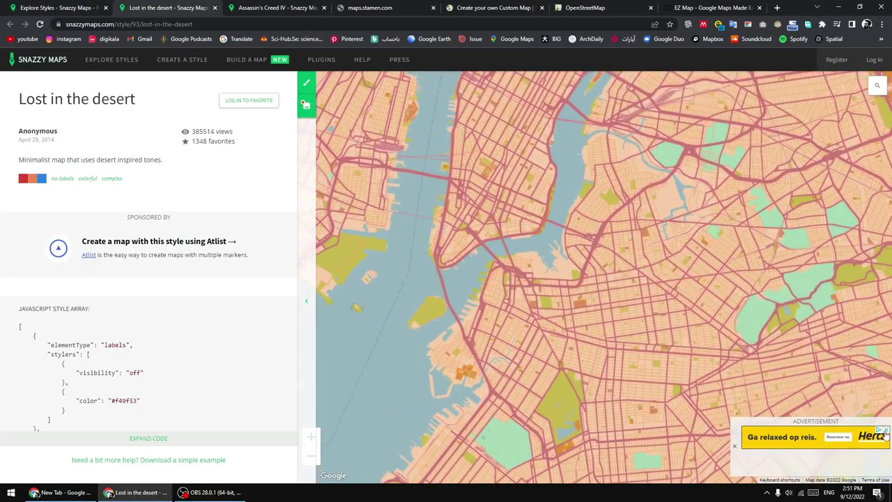
click(886, 427)
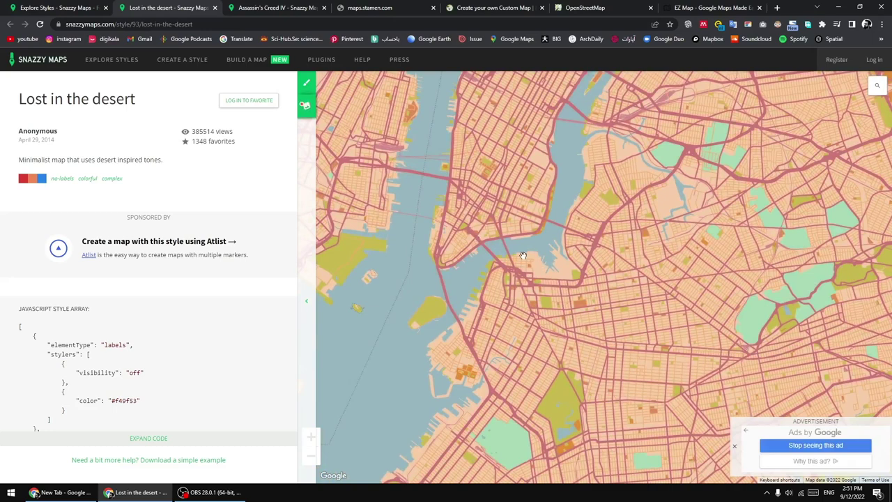
click(516, 39)
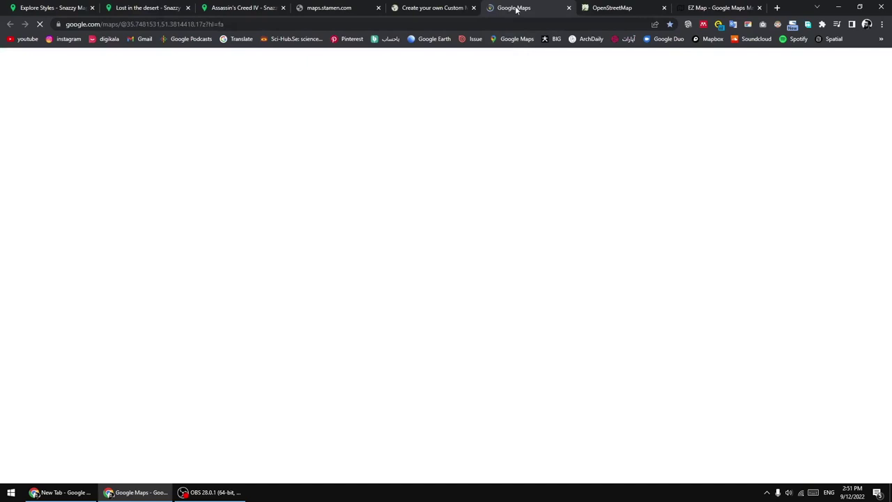
- Move the Google Maps tab beside the style tabs and zoom in on Tehran
drag(516, 7, 344, 6)
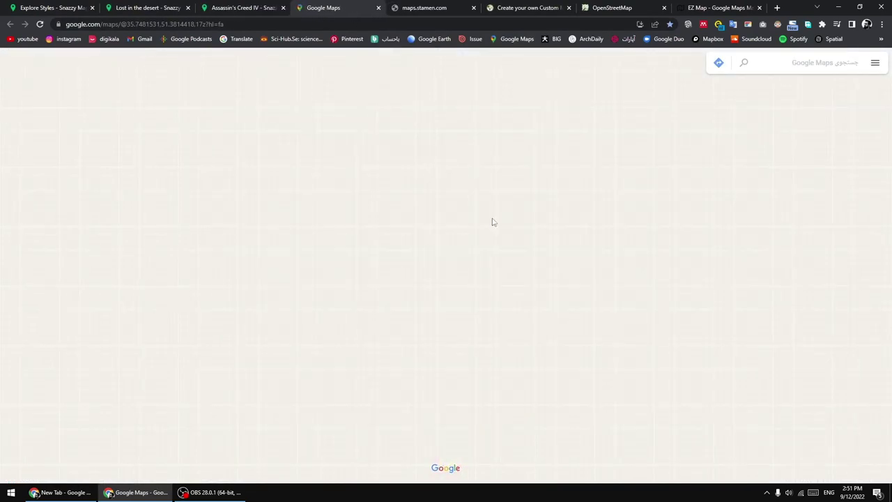
scroll(651, 193, down, 4)
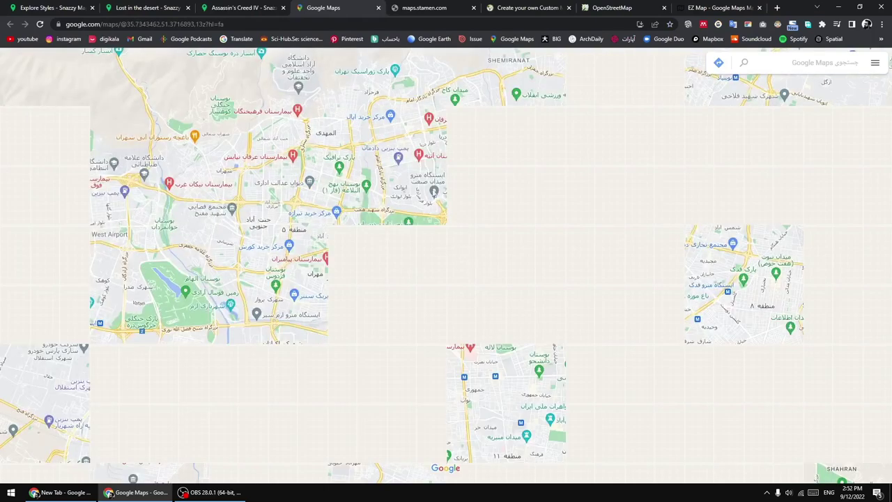
scroll(495, 268, down, 2)
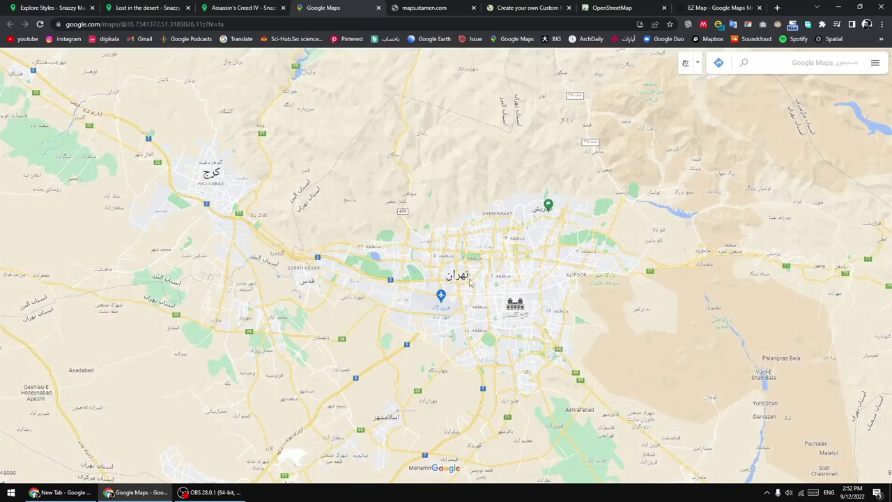
scroll(467, 283, up, 2)
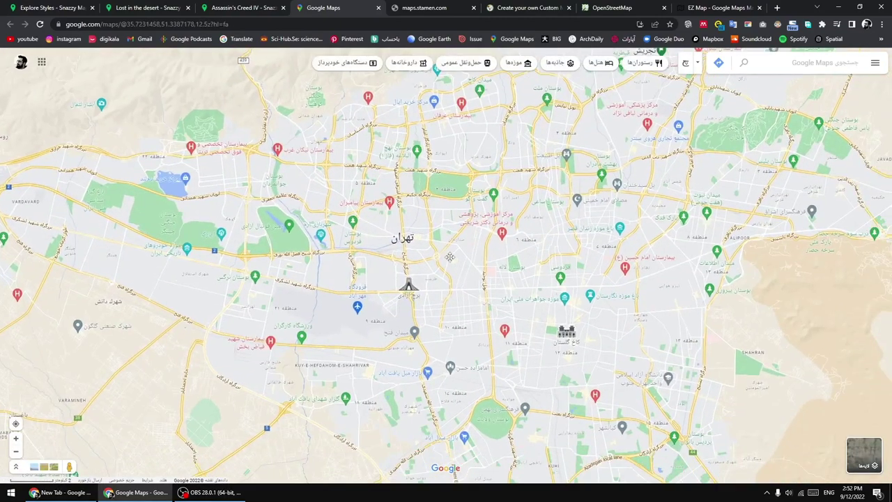
- Switch the Tehran map to satellite imagery, pan slightly, then close the Google Maps tab
click(863, 453)
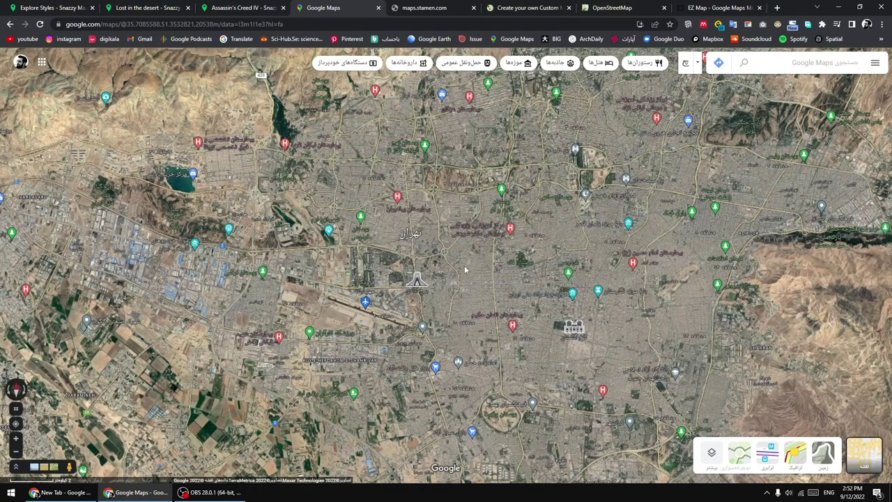
drag(466, 263, 434, 274)
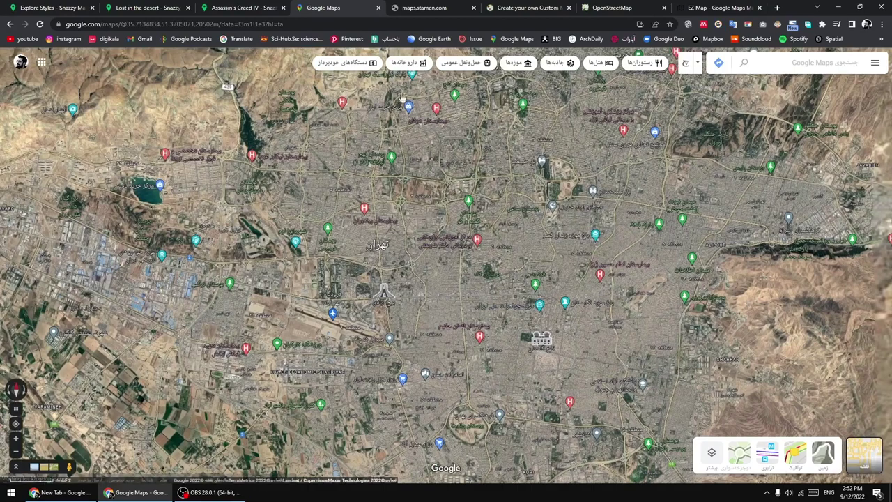
click(378, 8)
- Pan the Assassin's Creed IV dark map over Brooklyn streets
click(258, 7)
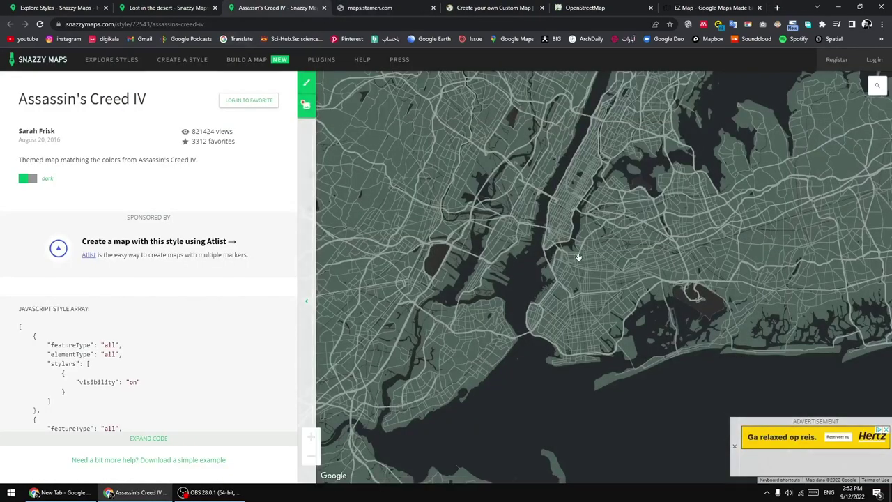
scroll(578, 256, up, 2)
scroll(575, 255, up, 2)
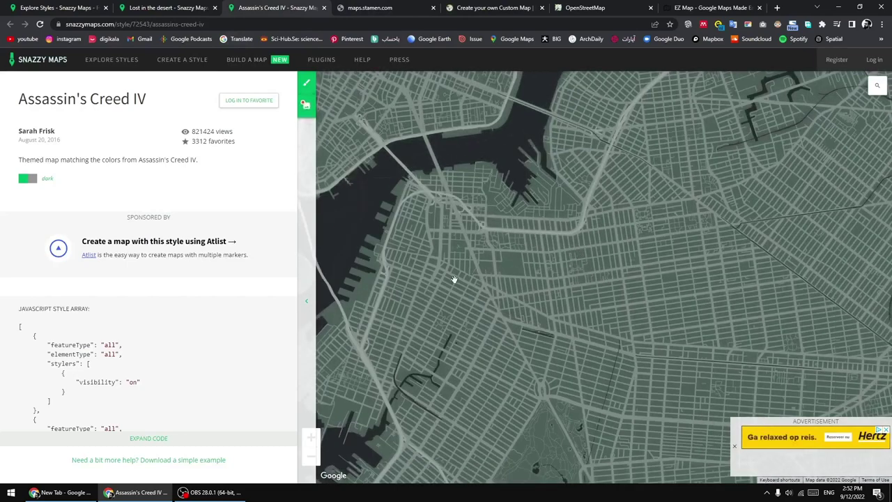
drag(458, 258, 512, 258)
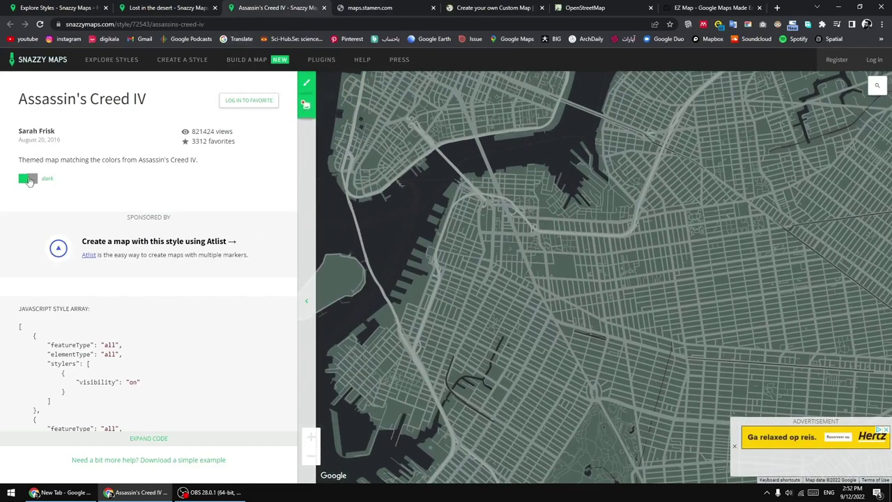
- List other Gray-coloured styles, return to Assassin's Creed IV, and dismiss the map ad
click(25, 179)
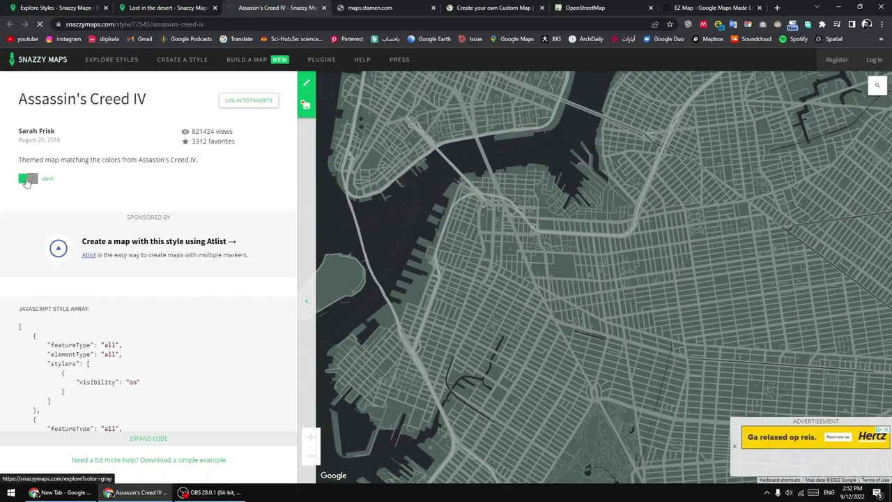
click(25, 180)
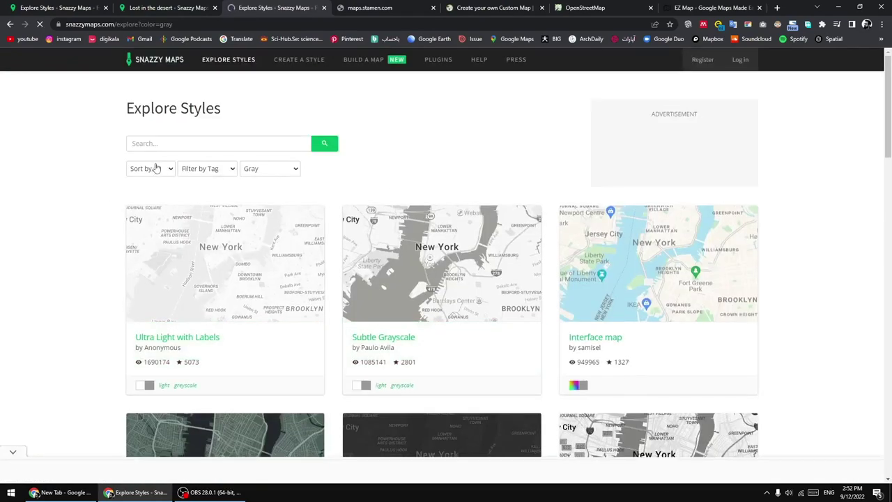
key(alt+Left)
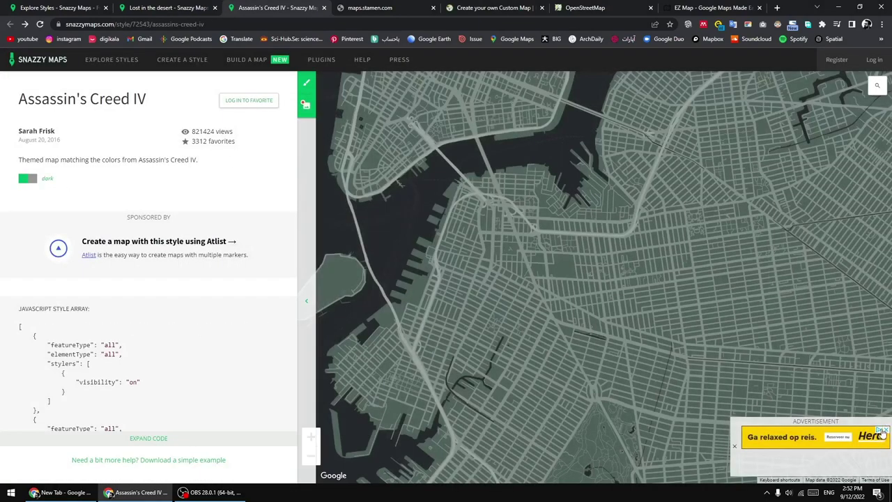
click(883, 431)
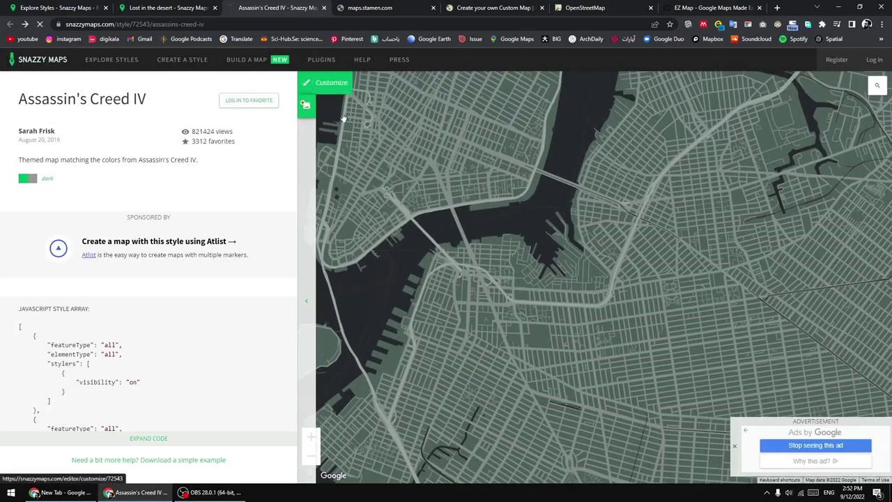
click(332, 84)
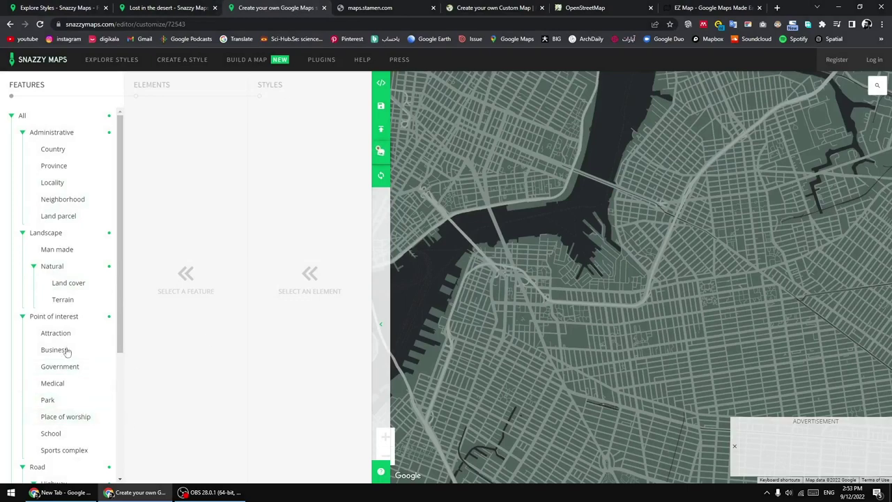
click(80, 403)
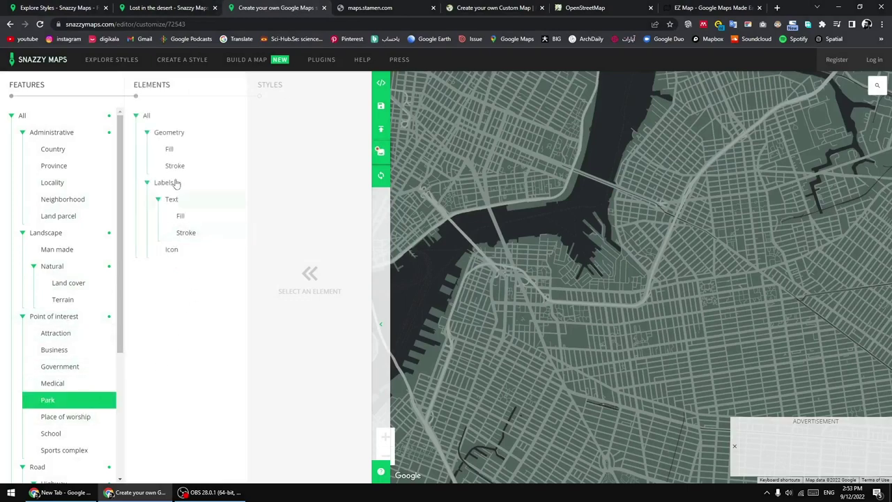
click(169, 149)
click(169, 132)
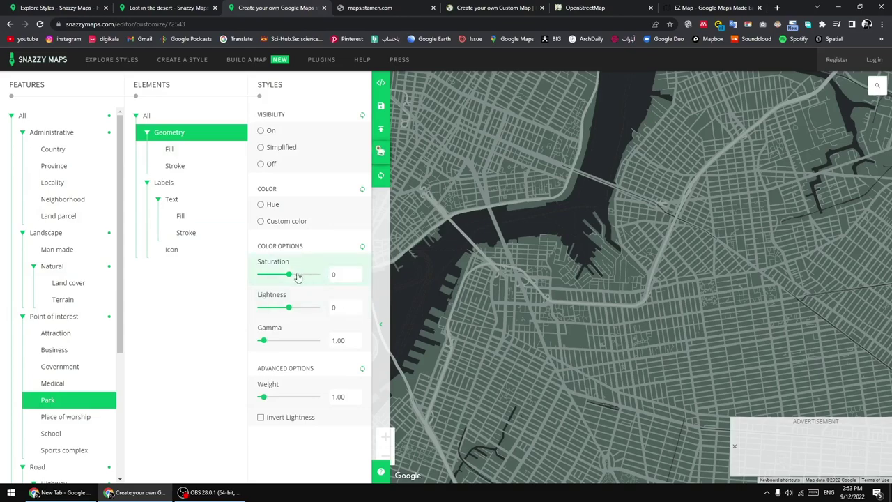
drag(297, 277, 310, 277)
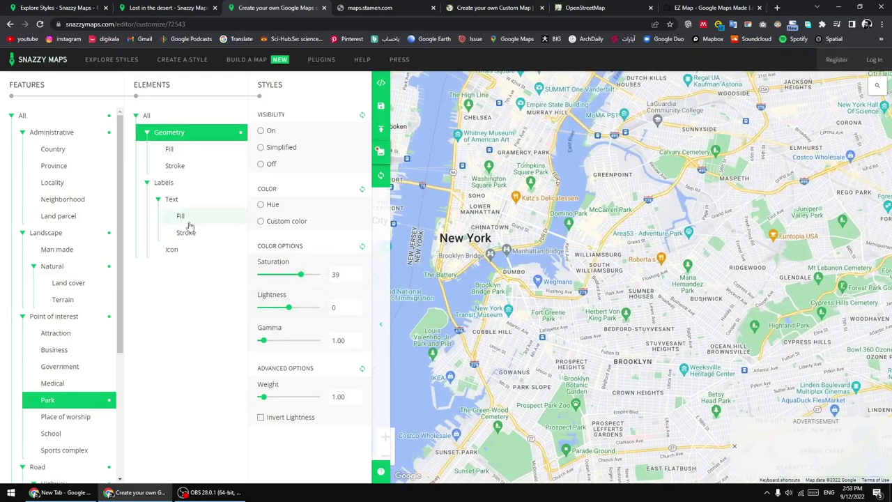
click(78, 396)
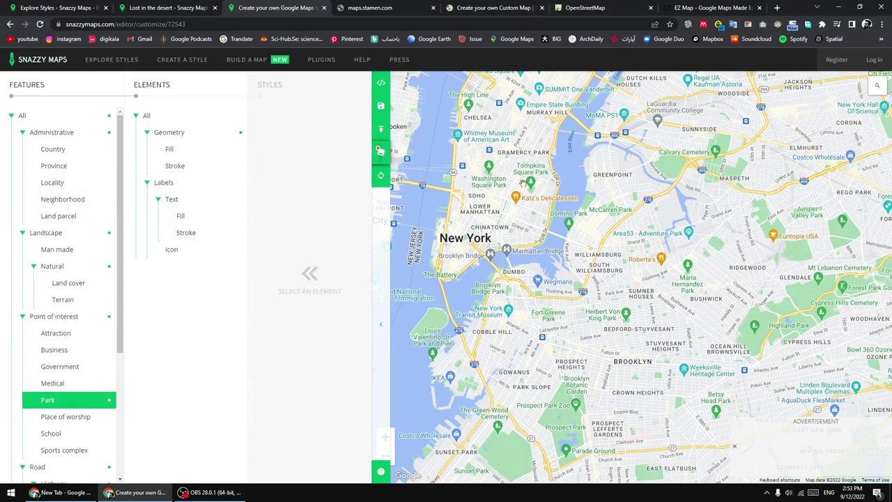
drag(525, 198, 540, 209)
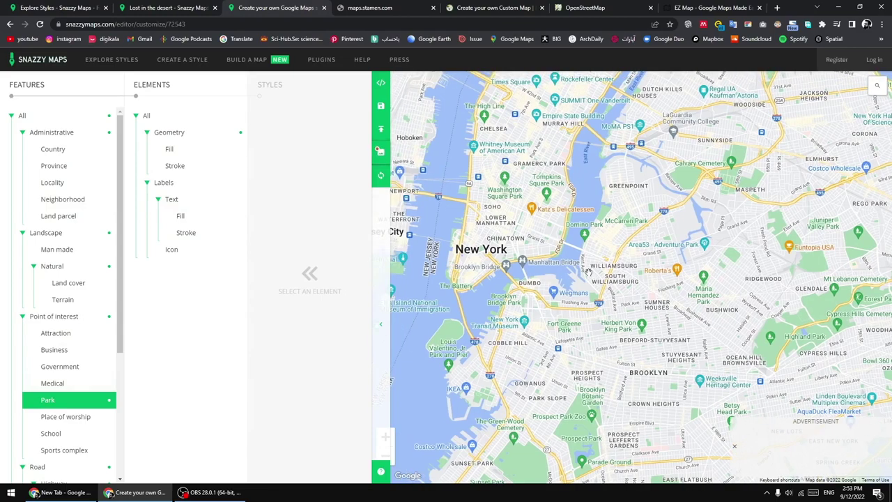
scroll(589, 272, down, 2)
click(381, 150)
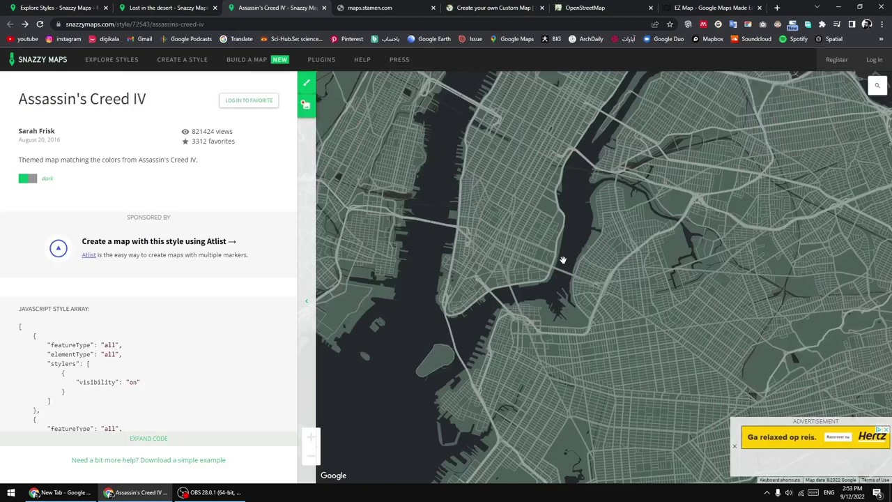
- Dismiss the Hertz ad and close the Assassin's Creed IV style tab
click(735, 450)
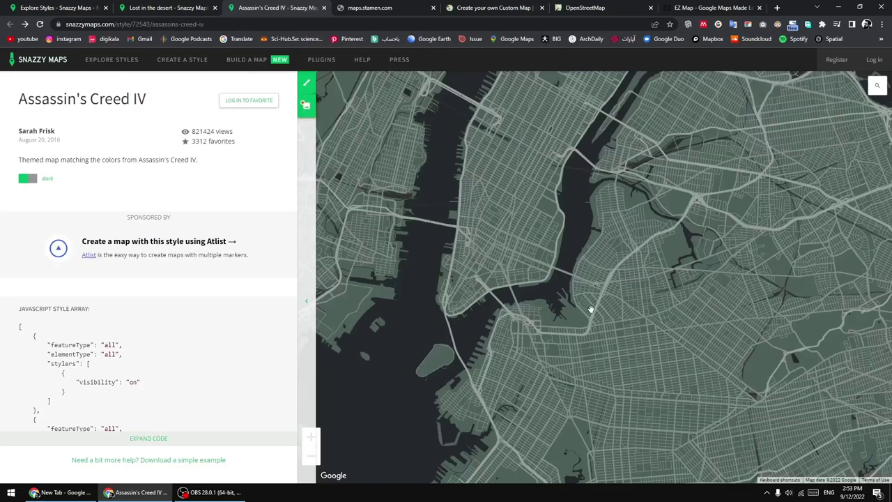
scroll(591, 309, up, 2)
scroll(434, 199, up, 1)
click(325, 8)
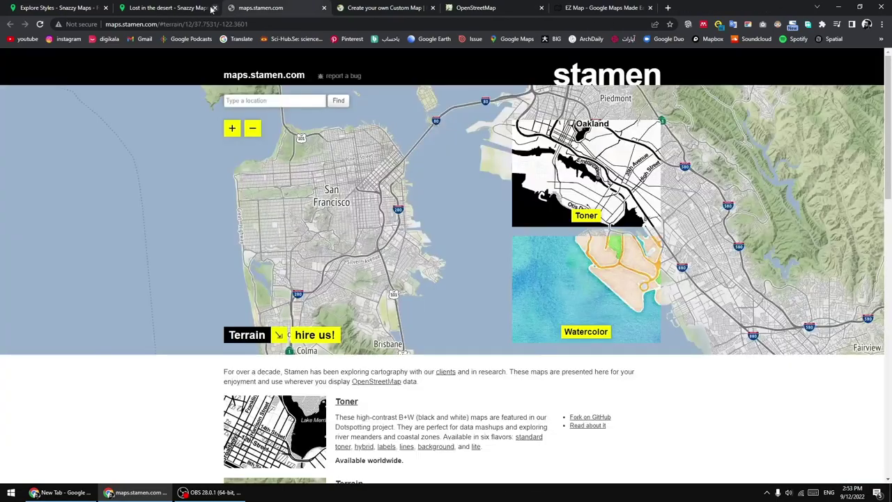
- Pan the Lost in the desert map toward Queens and zoom into its streets
click(167, 8)
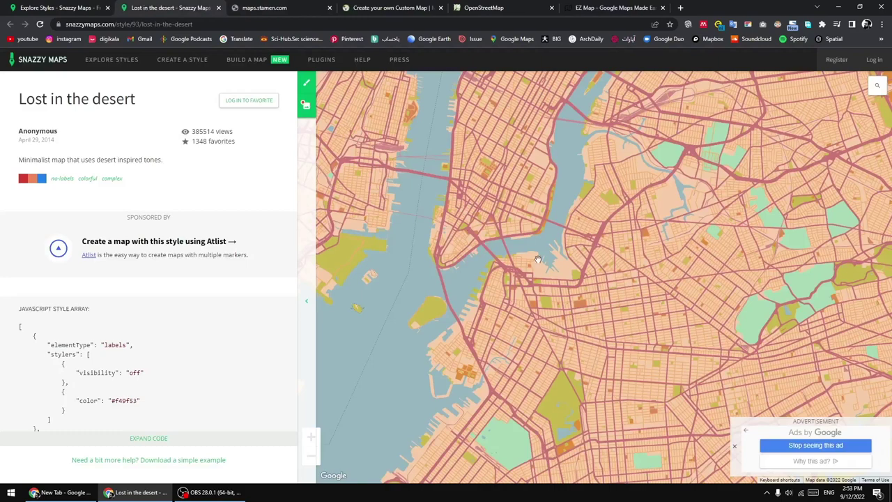
drag(676, 240, 566, 292)
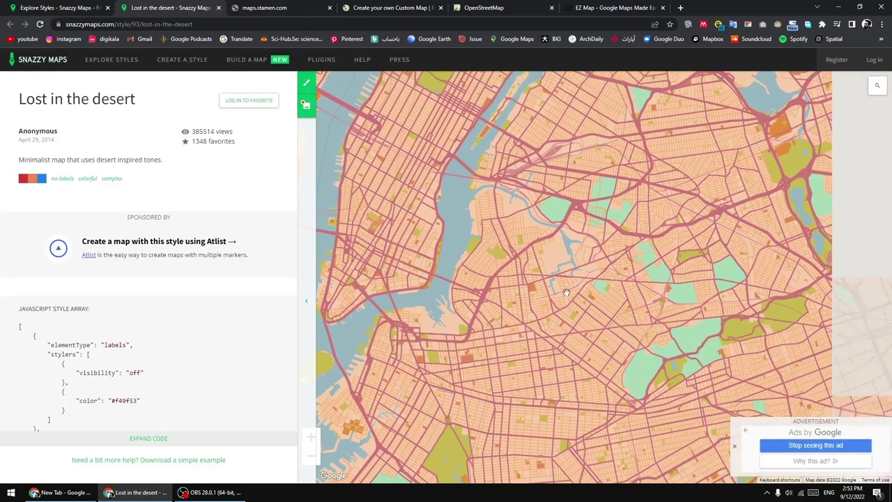
scroll(566, 291, up, 2)
scroll(567, 237, up, 1)
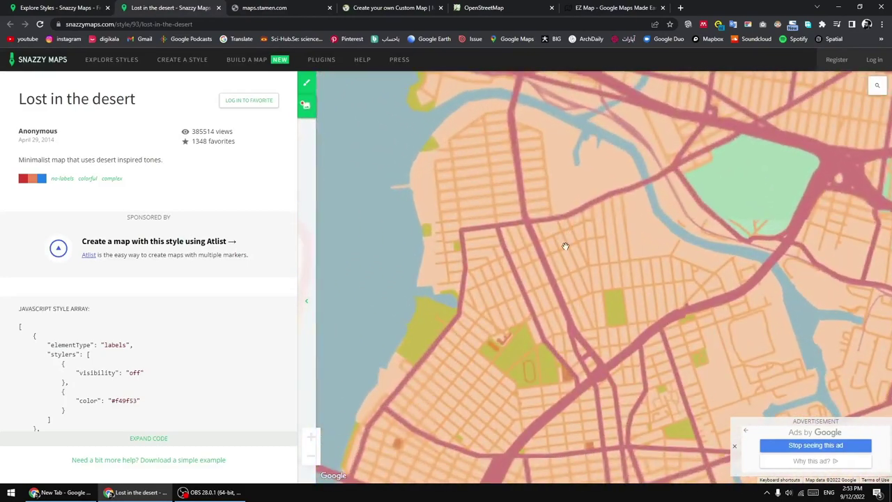
scroll(565, 246, up, 2)
scroll(565, 247, up, 1)
scroll(565, 246, up, 1)
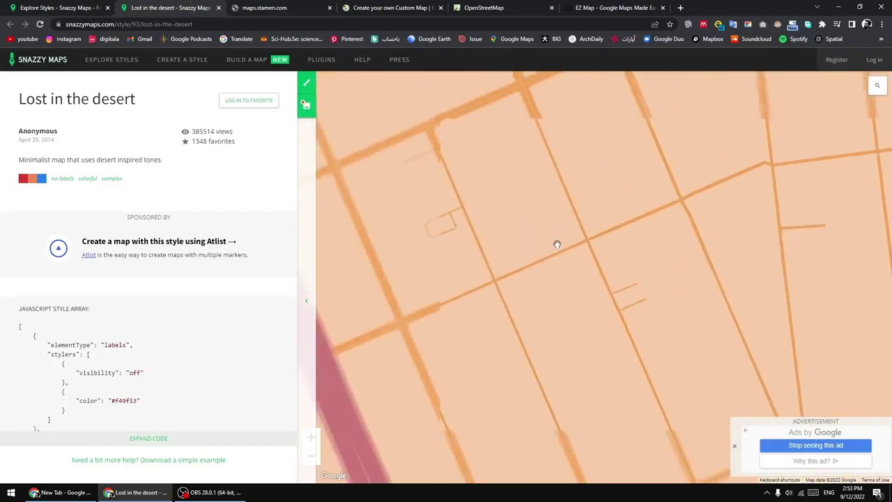
scroll(554, 252, down, 1)
scroll(540, 253, down, 1)
scroll(523, 247, down, 1)
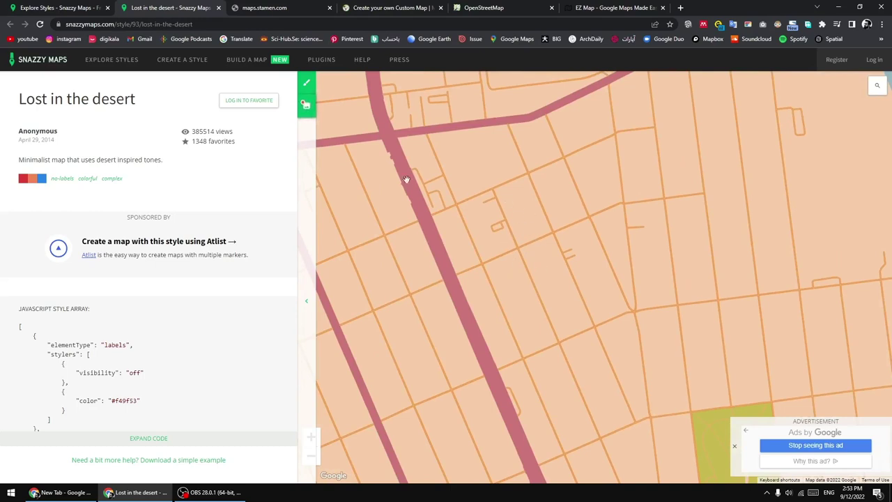
click(306, 105)
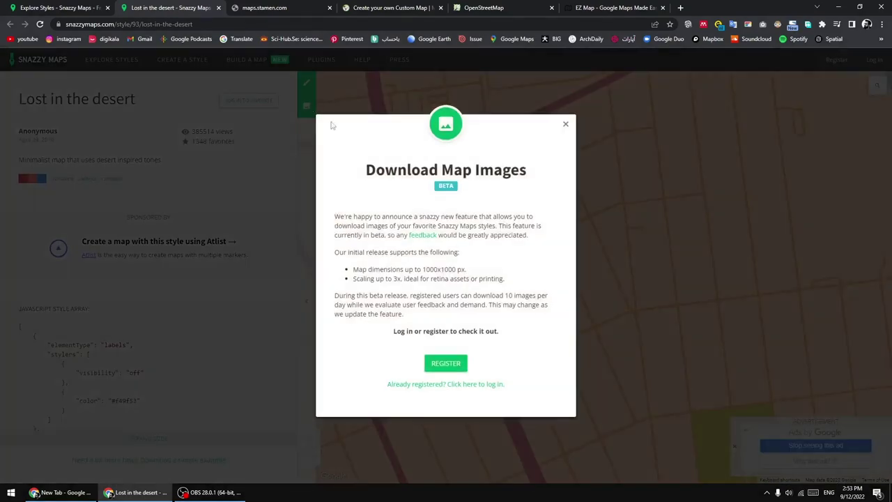
click(565, 126)
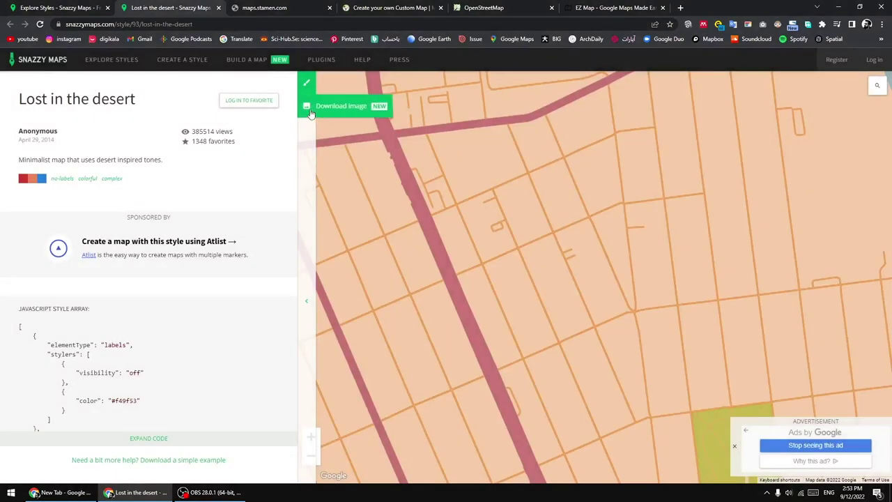
click(347, 108)
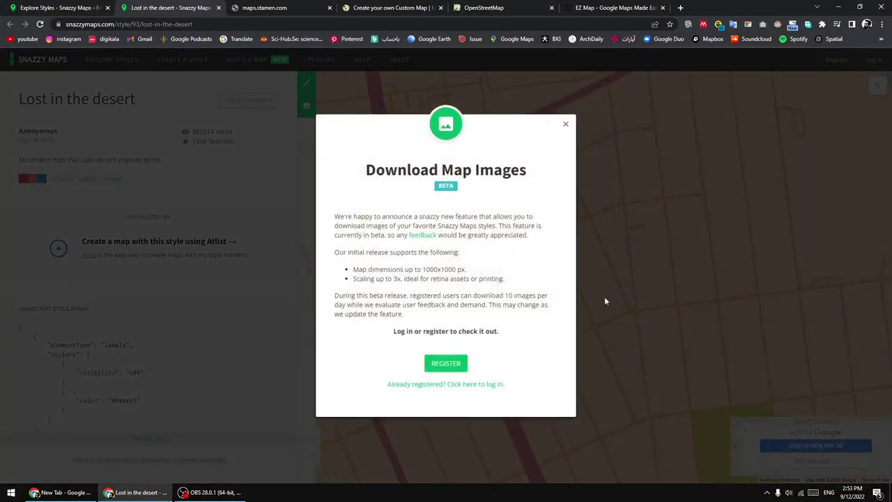
click(565, 124)
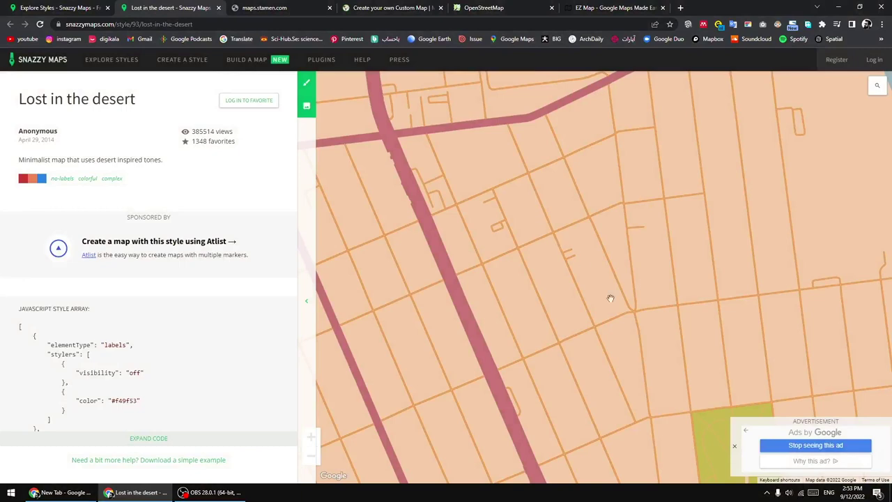
scroll(592, 331, down, 2)
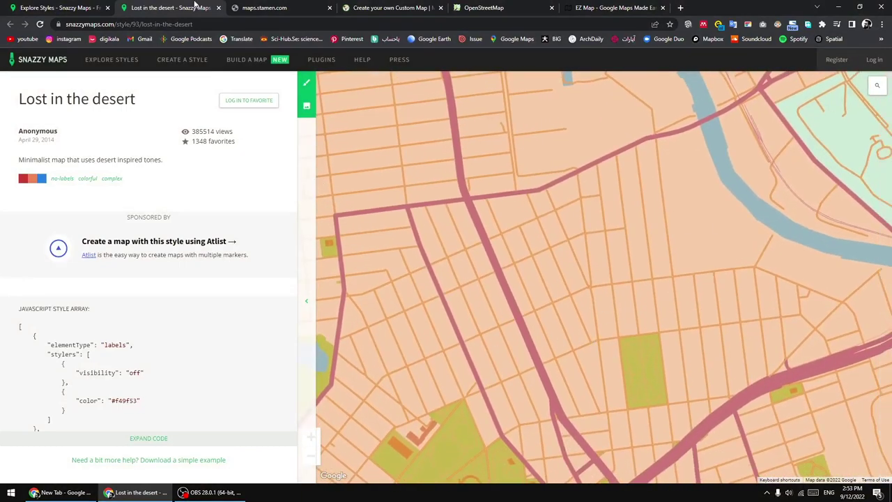
- Close the Lost in the desert and Snazzy Maps Explore Styles tabs
click(219, 7)
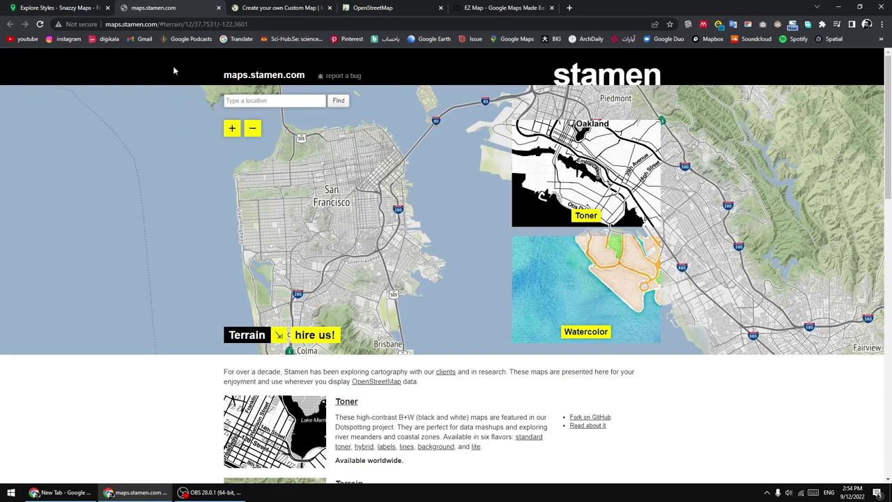
click(83, 7)
scroll(488, 286, down, 5)
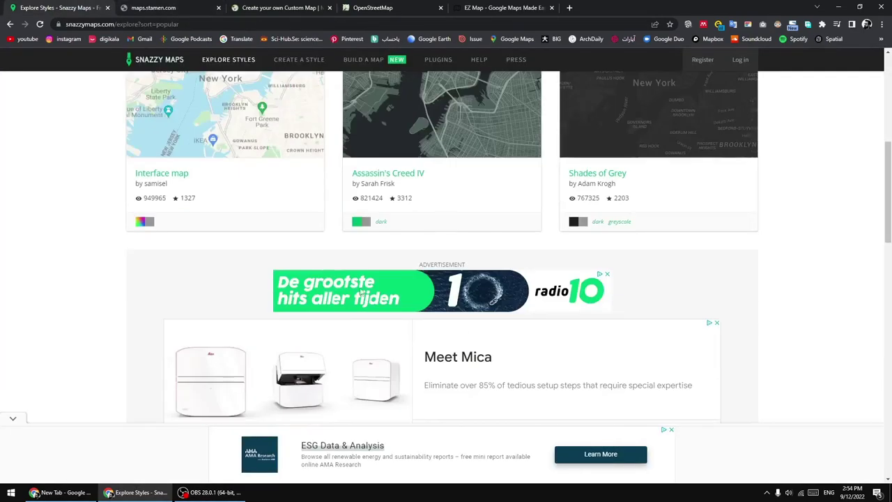
scroll(576, 279, up, 5)
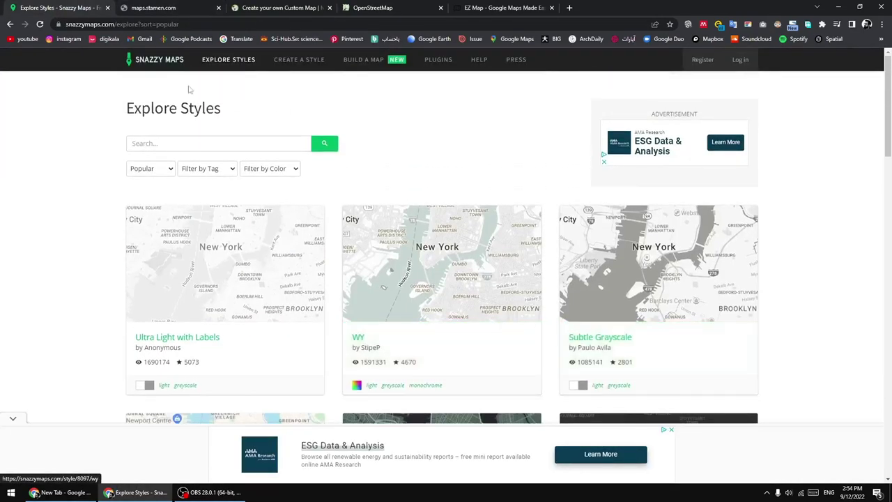
click(108, 7)
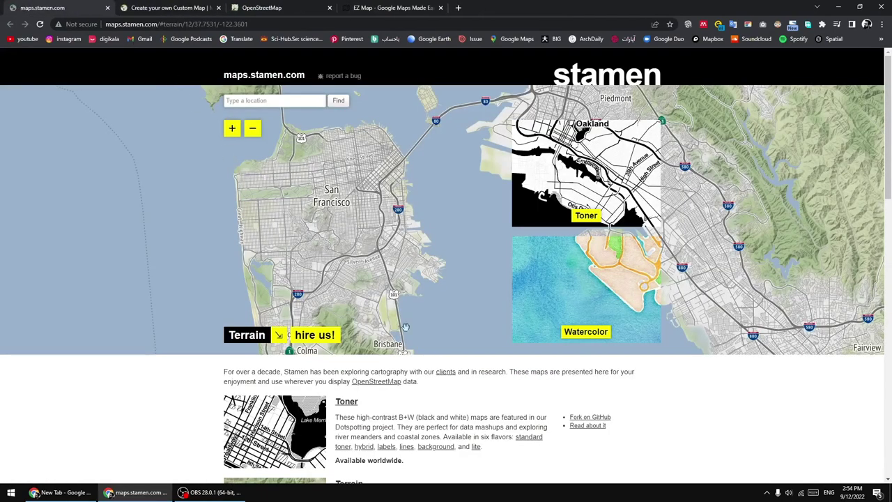
- Open the Watercolor, Terrain and Toner maps in background tabs
scroll(405, 327, down, 3)
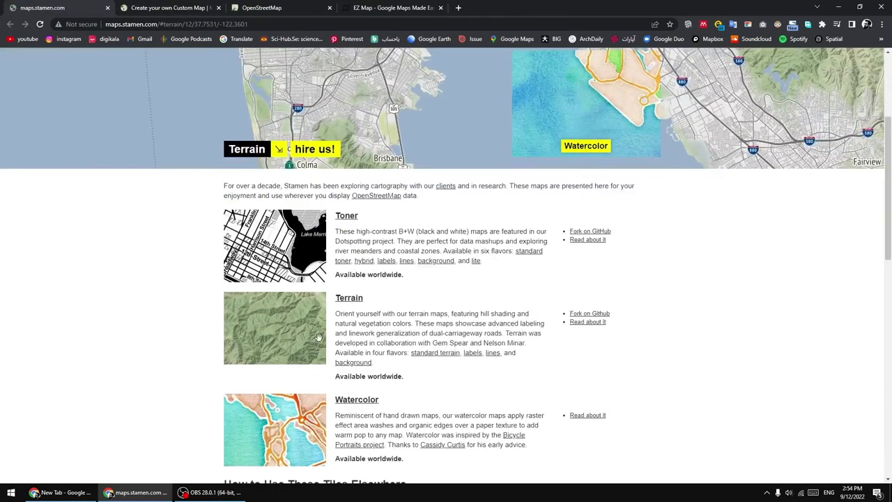
middle_click(299, 433)
middle_click(299, 340)
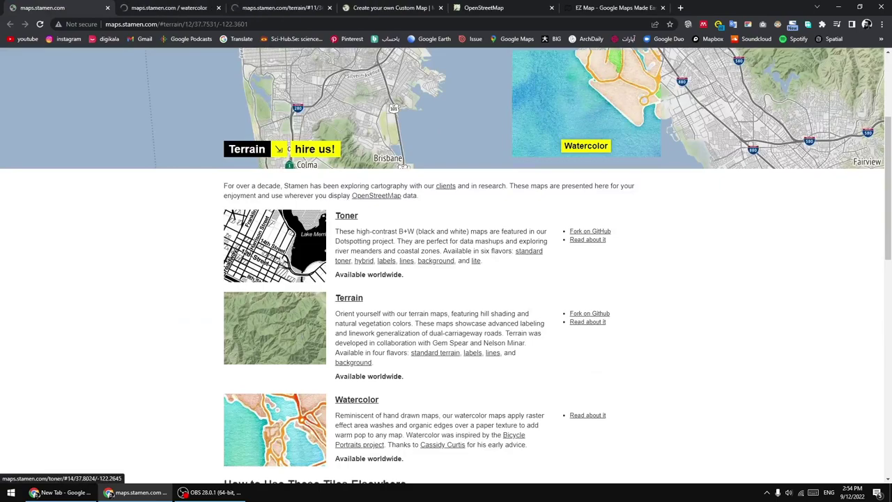
middle_click(279, 248)
scroll(282, 333, down, 3)
scroll(282, 332, down, 3)
scroll(322, 348, down, 3)
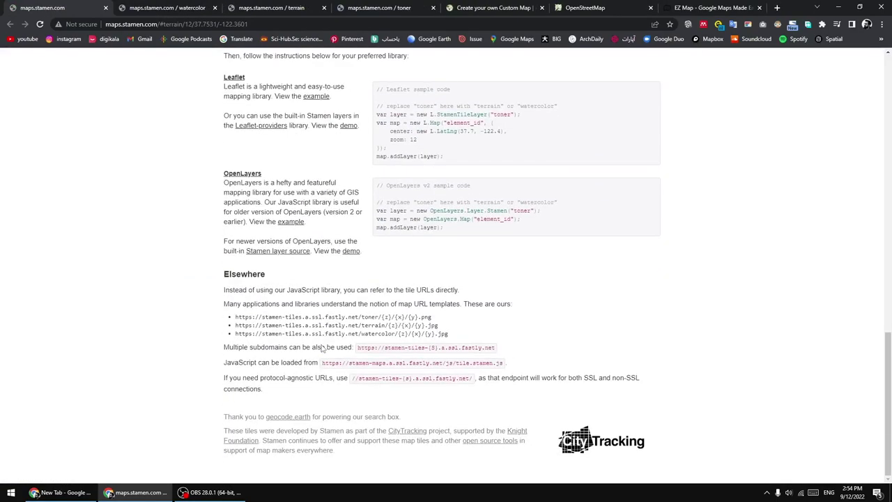
scroll(323, 349, up, 5)
scroll(323, 349, up, 5)
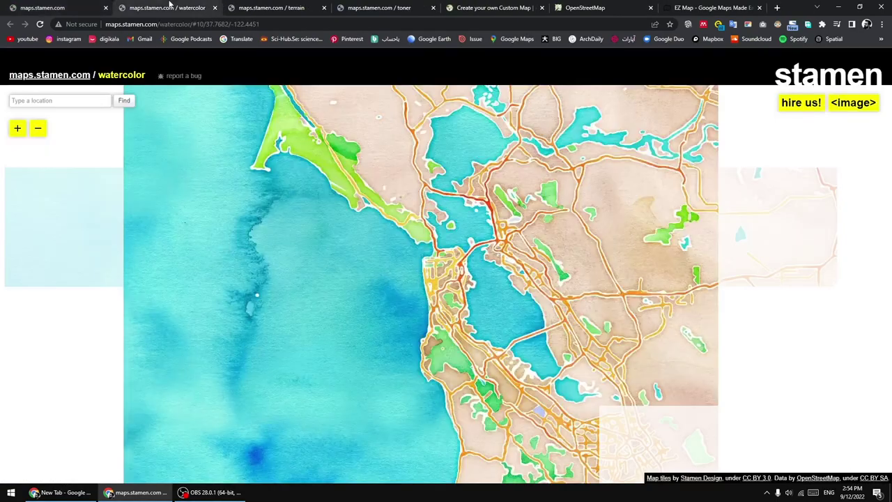
- View the Watercolor map, pan it northeast, then close it
key(ctrl+Tab)
mouse_move(588, 201)
mouse_down()
mouse_move(439, 295)
mouse_move(472, 280)
mouse_up()
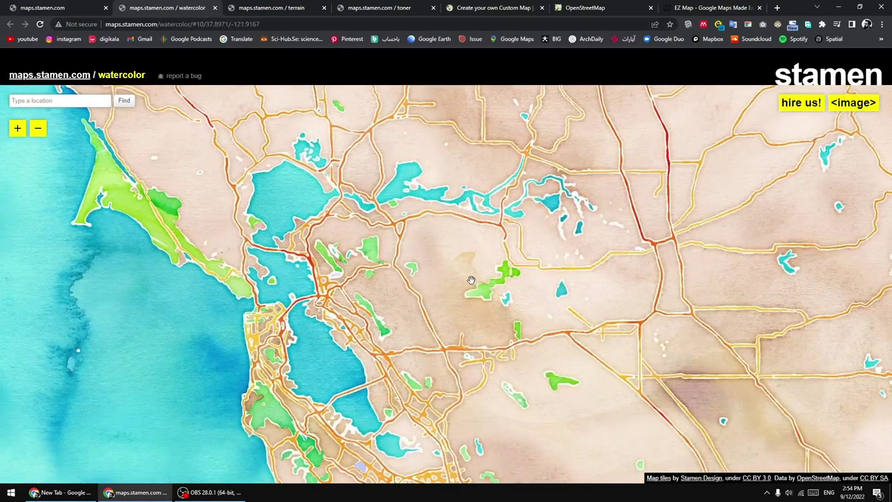
click(214, 10)
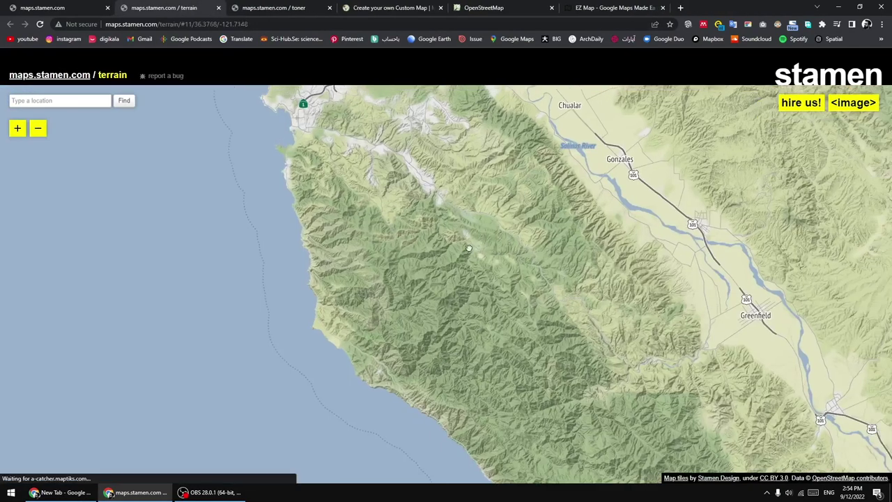
- Pan the terrain map north to show Hollister, Ridgemark, Chualar and Gonzales
mouse_move(531, 295)
mouse_down()
mouse_move(392, 323)
mouse_move(314, 360)
mouse_up()
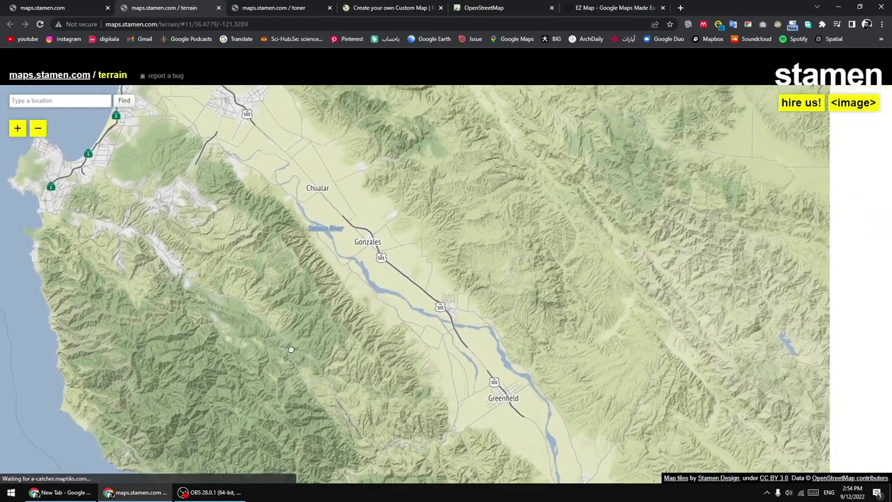
drag(512, 212, 460, 295)
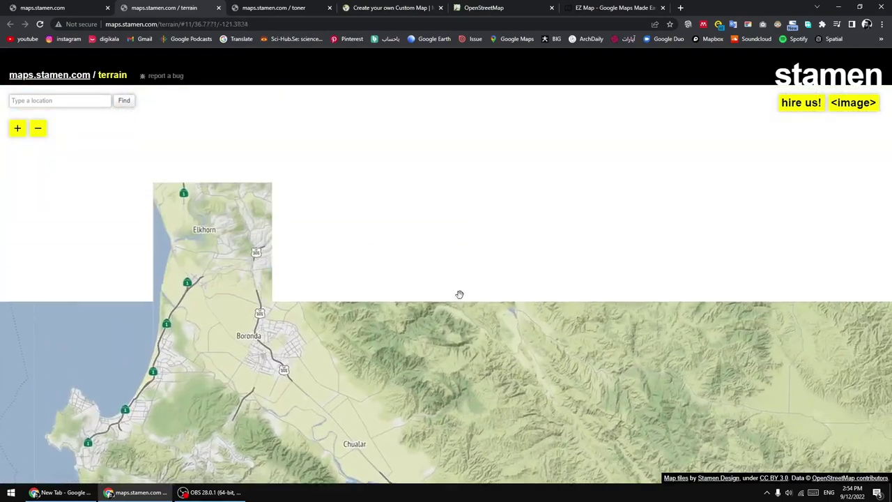
drag(460, 209, 446, 391)
drag(377, 231, 396, 277)
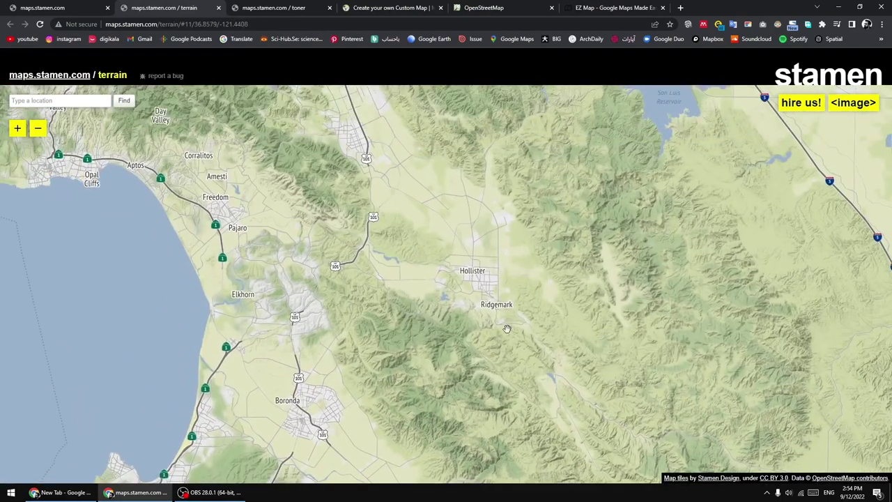
drag(507, 328, 490, 240)
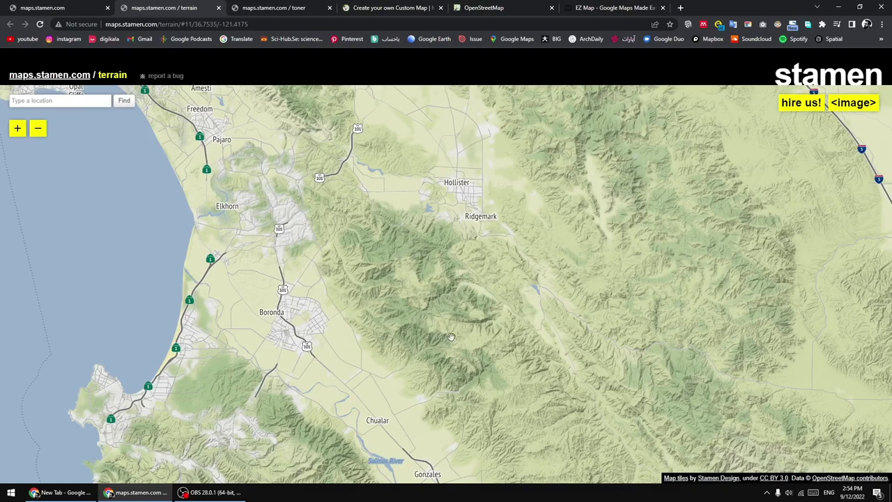
- Frame the Hollister terrain in the image maker and MAKE a 2000 × 1000 px image
click(852, 109)
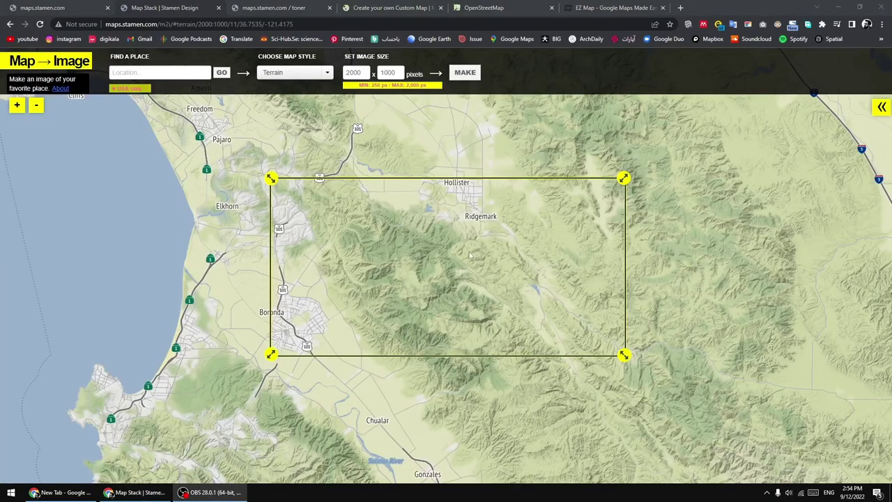
drag(469, 255, 442, 277)
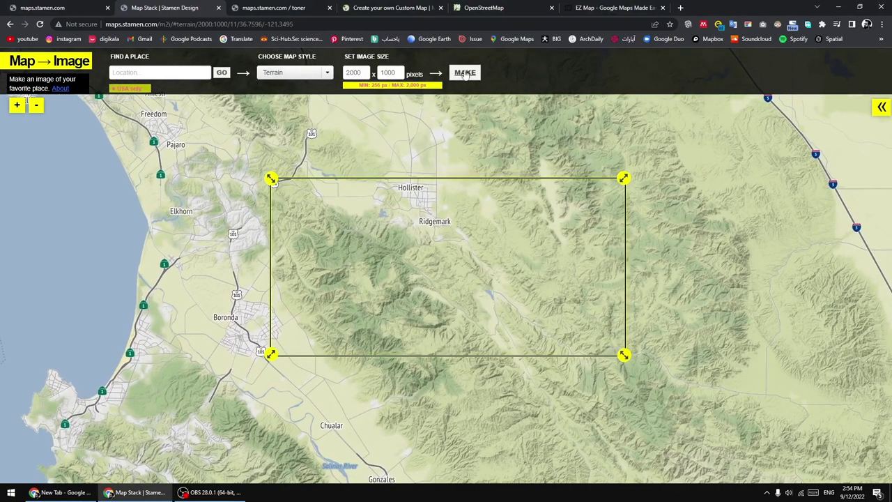
click(466, 73)
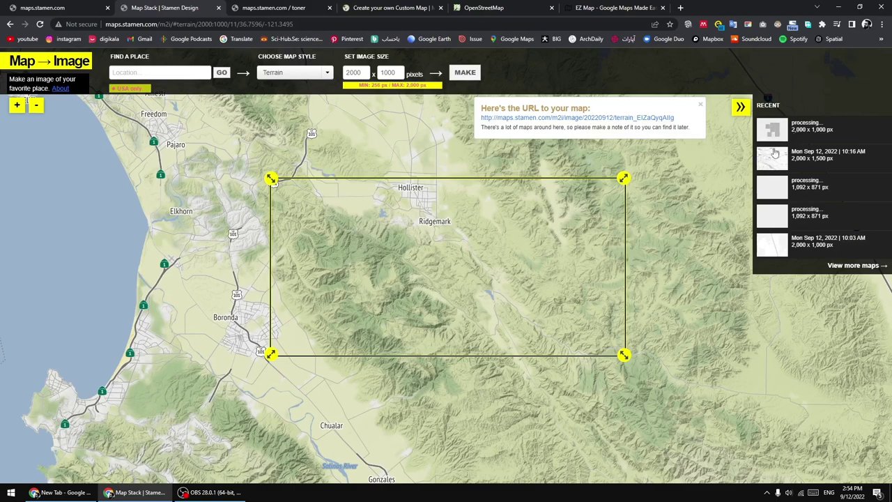
drag(437, 280, 424, 282)
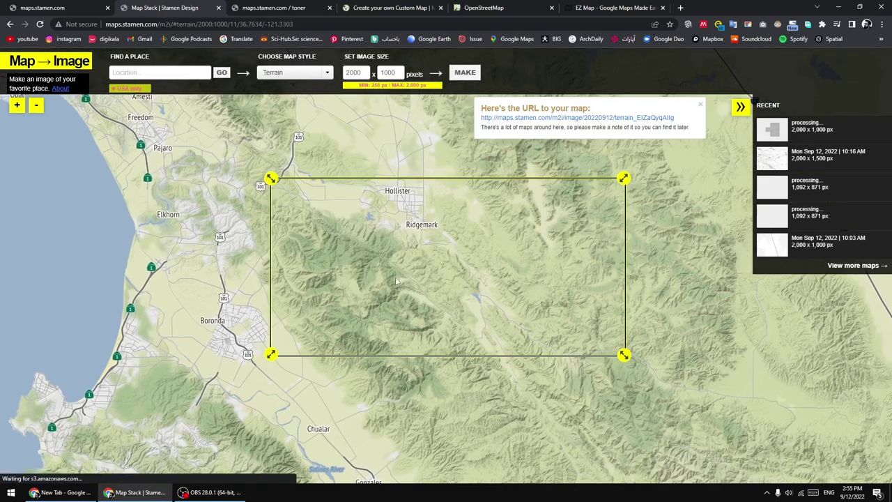
drag(592, 314, 520, 335)
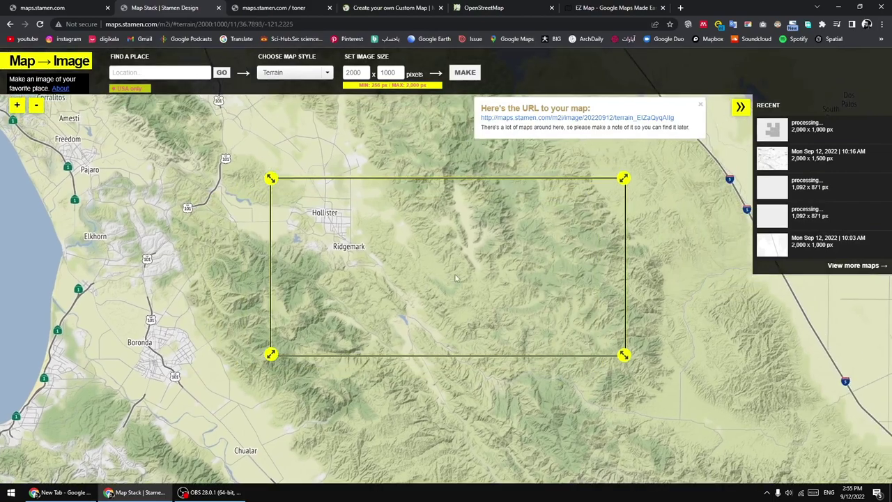
- Close the image maker and pan the toner map east past Lake Merritt
click(219, 7)
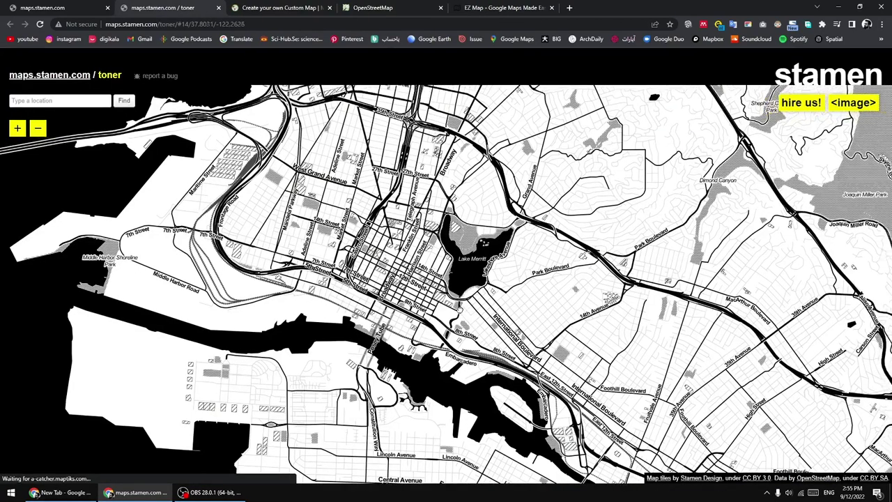
drag(479, 304, 401, 315)
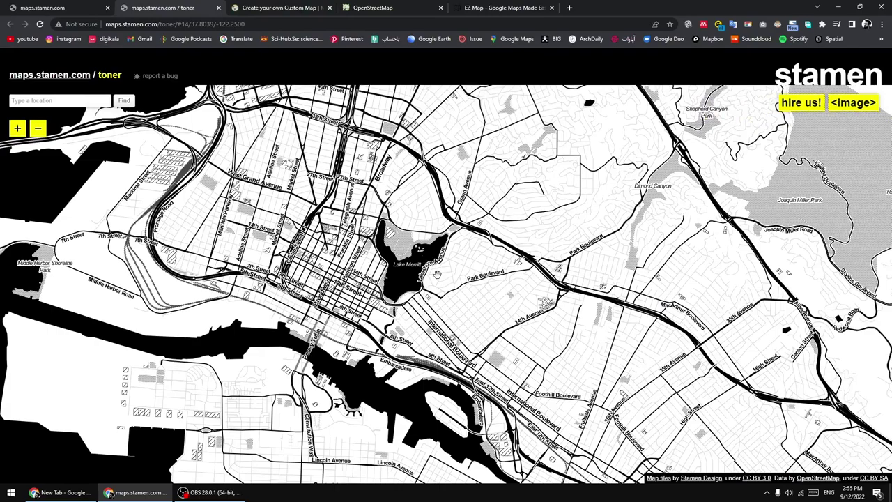
drag(437, 274, 503, 305)
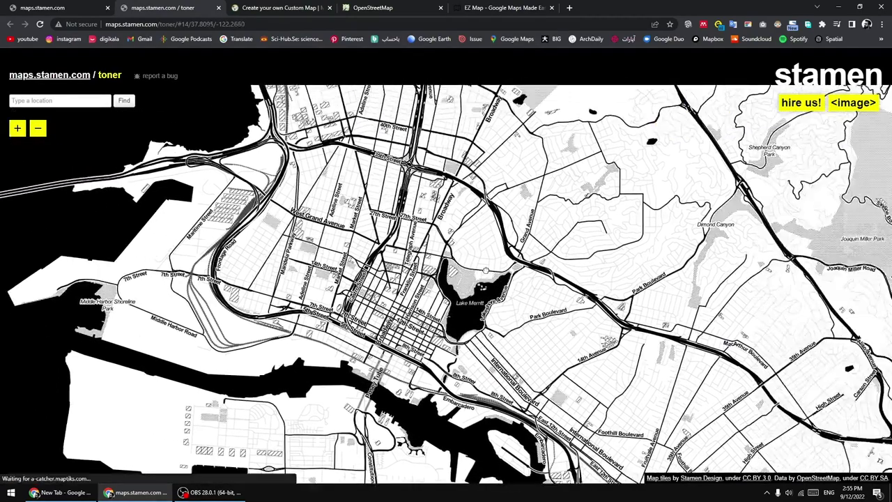
drag(454, 294, 273, 285)
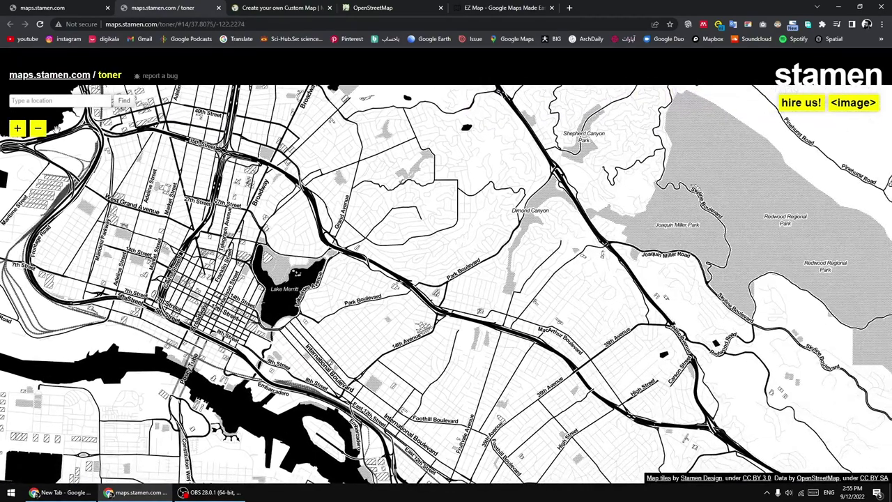
- Zoom the toner map in on Lake Merritt's MacArthur Boulevard and Lakeshore Avenue
click(38, 129)
click(17, 129)
click(18, 130)
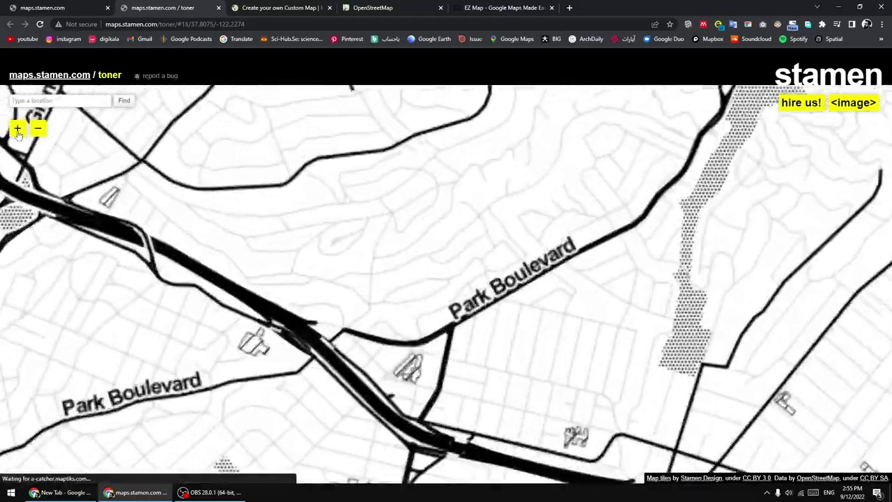
click(18, 130)
key(Up)
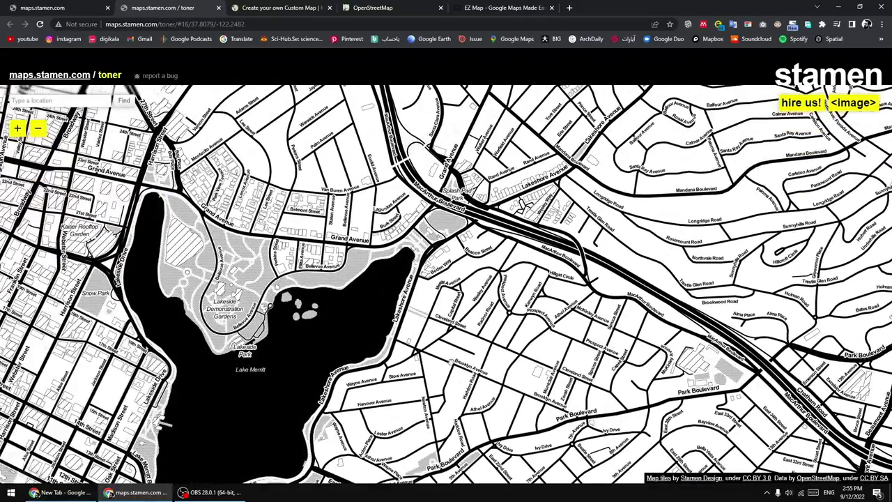
click(18, 129)
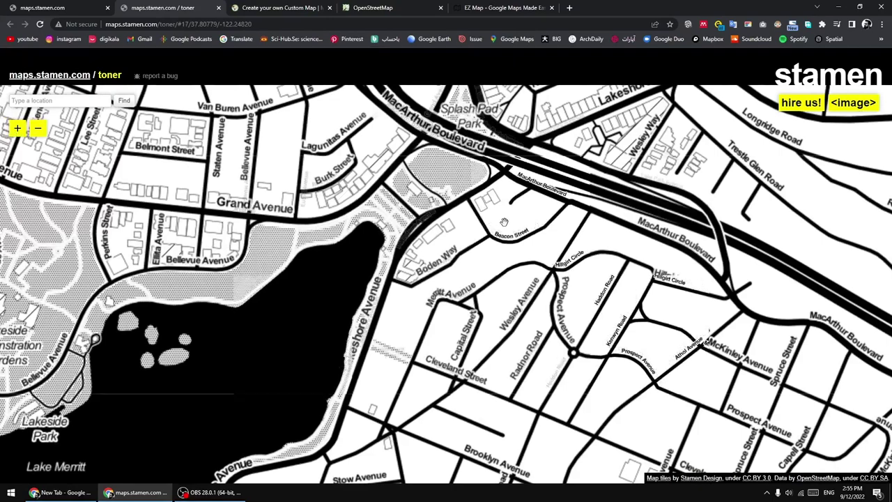
drag(537, 164, 342, 333)
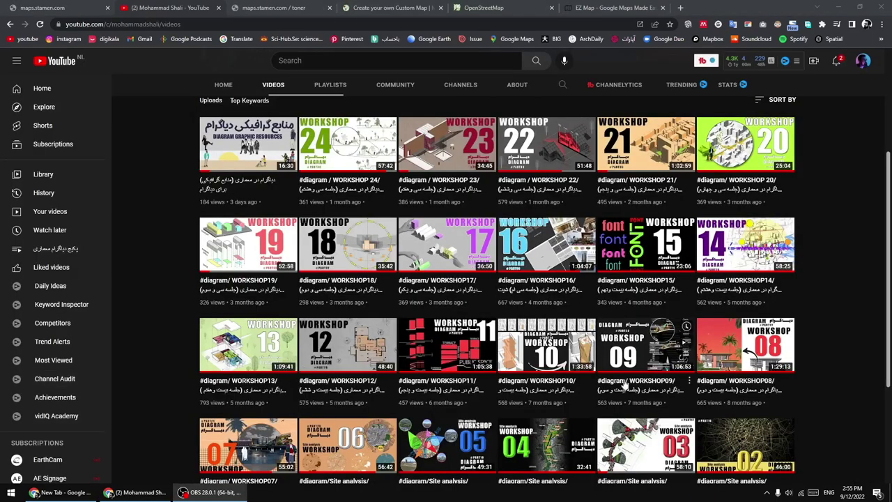
- Close the YouTube channel videos tab to return to Stamen's toner map of Lake Merritt
scroll(835, 370, down, 3)
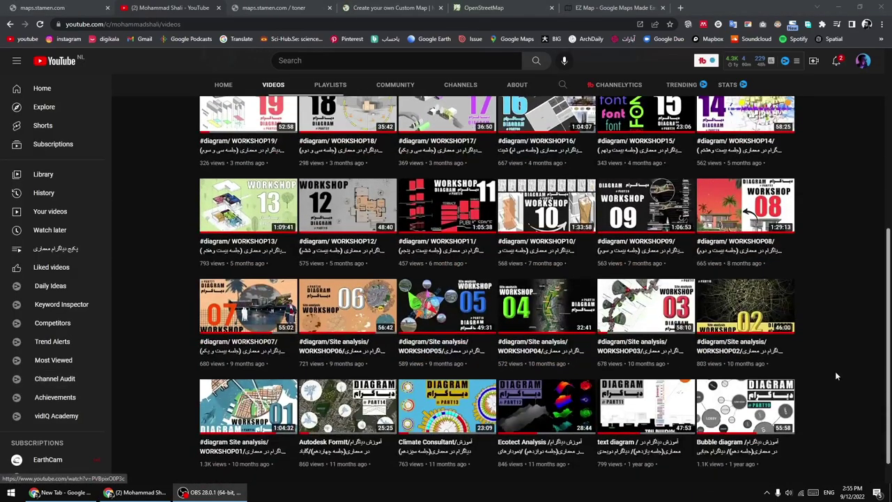
scroll(723, 360, down, 1)
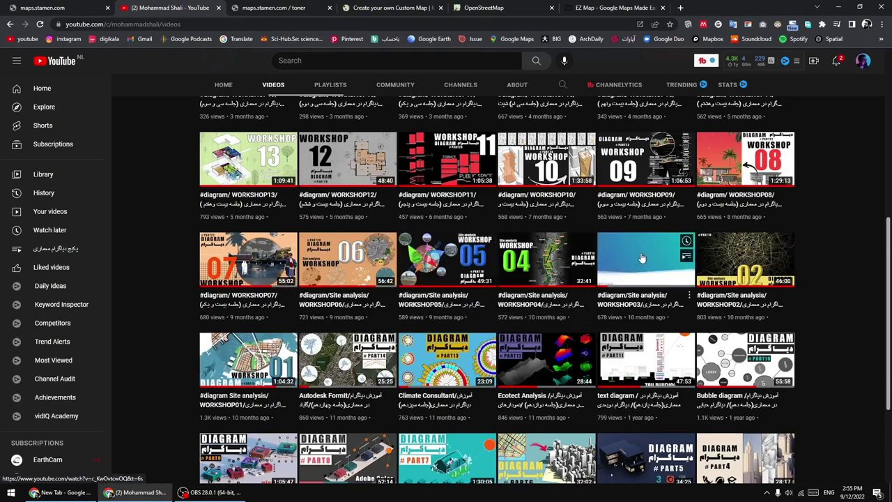
click(219, 8)
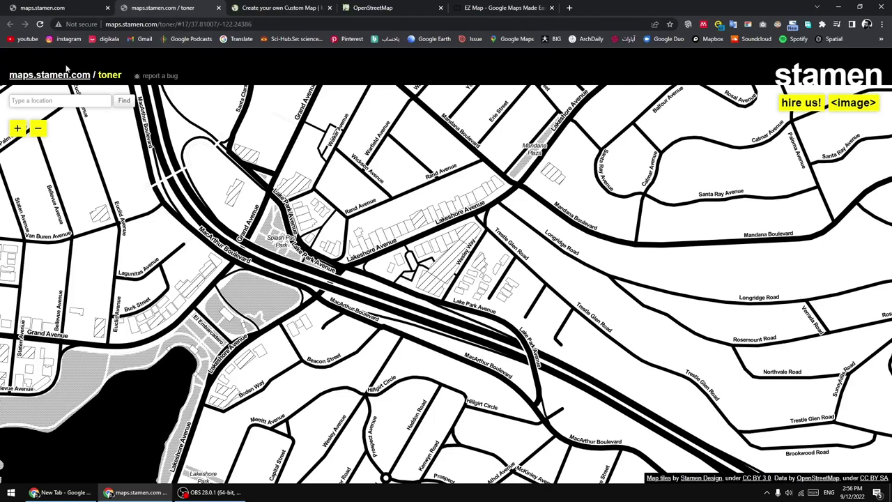
- Close both the Stamen overview tab and the toner map tab, revealing MapChart
click(63, 3)
scroll(614, 346, up, 2)
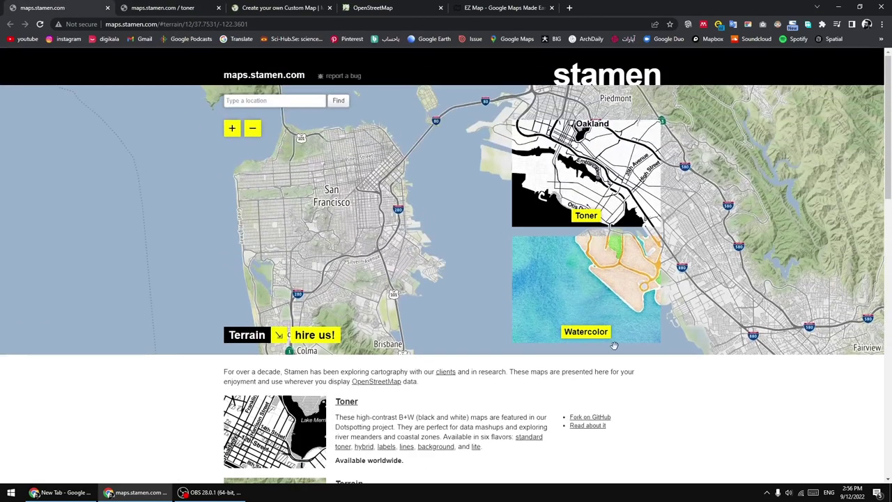
click(175, 25)
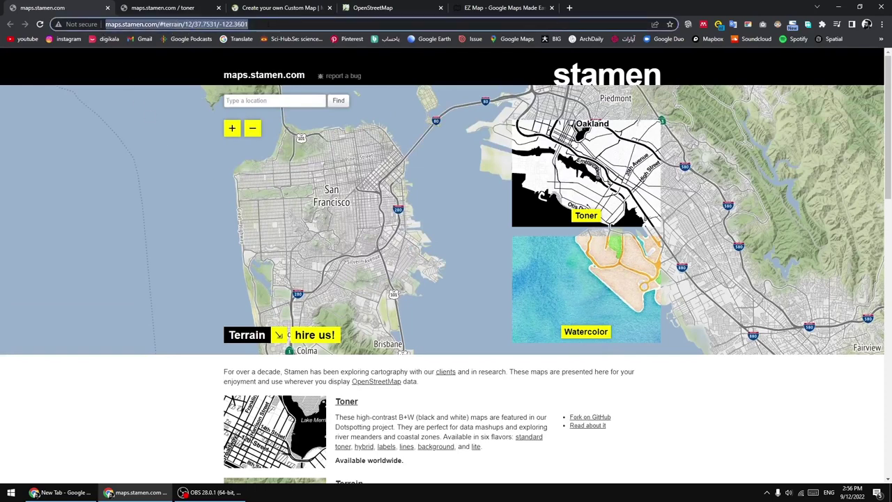
click(248, 24)
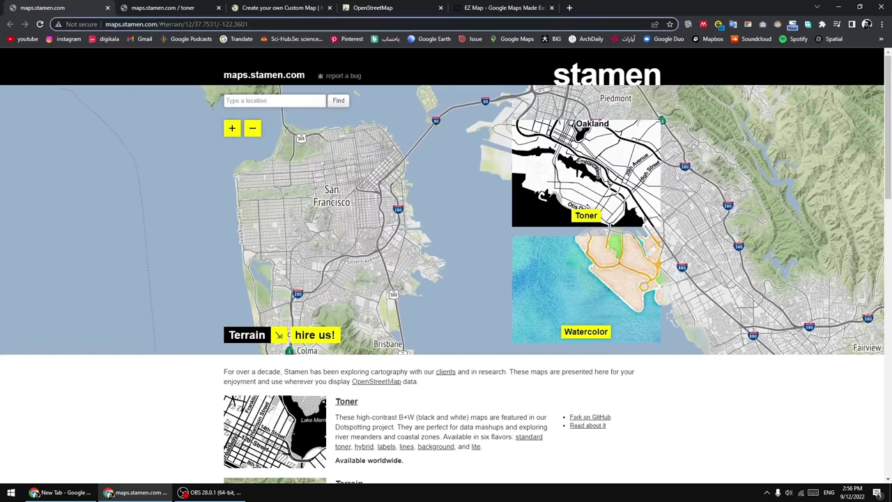
click(108, 8)
click(107, 7)
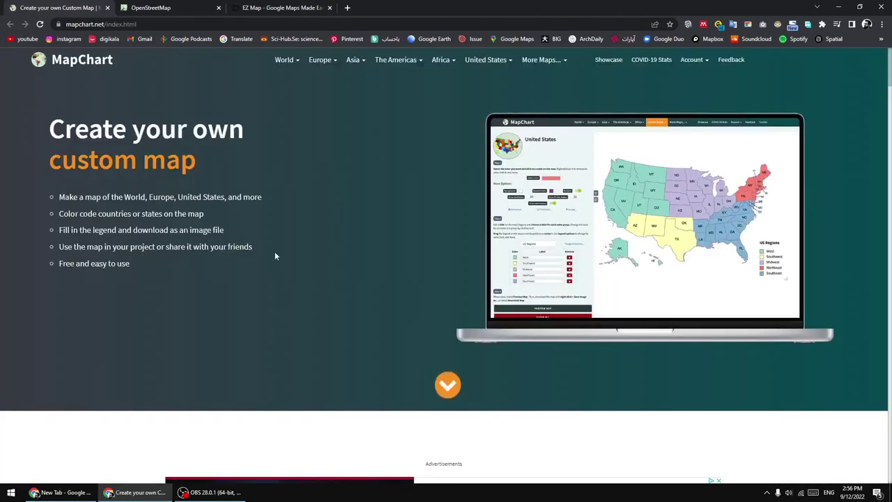
- Browse the MapChart homepage and reveal the Asia menu's Countries and Detailed (Provinces/States) options
scroll(592, 258, down, 3)
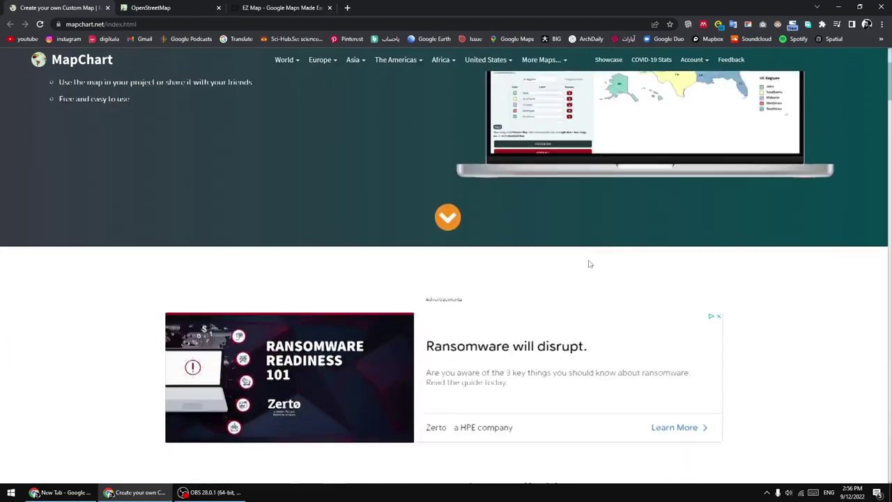
scroll(468, 302, down, 1)
scroll(314, 258, down, 4)
scroll(409, 261, down, 5)
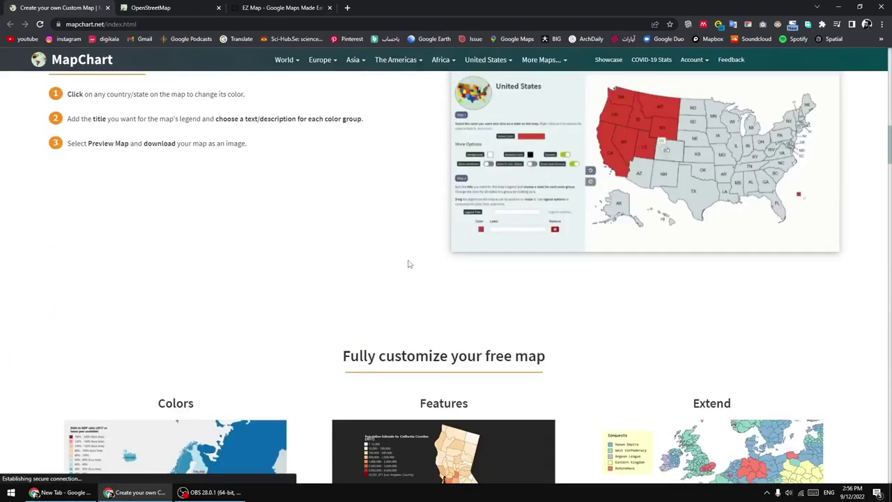
scroll(505, 236, down, 3)
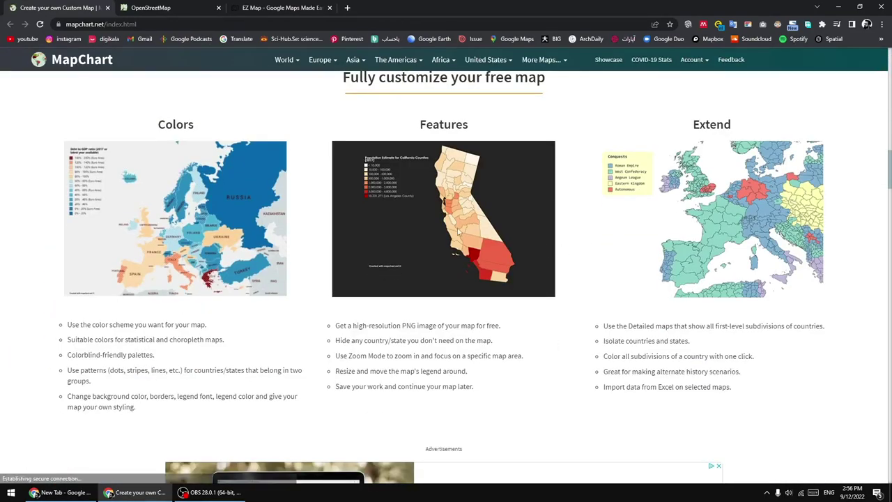
scroll(418, 251, down, 1)
scroll(379, 263, down, 3)
scroll(404, 269, down, 4)
scroll(415, 272, up, 5)
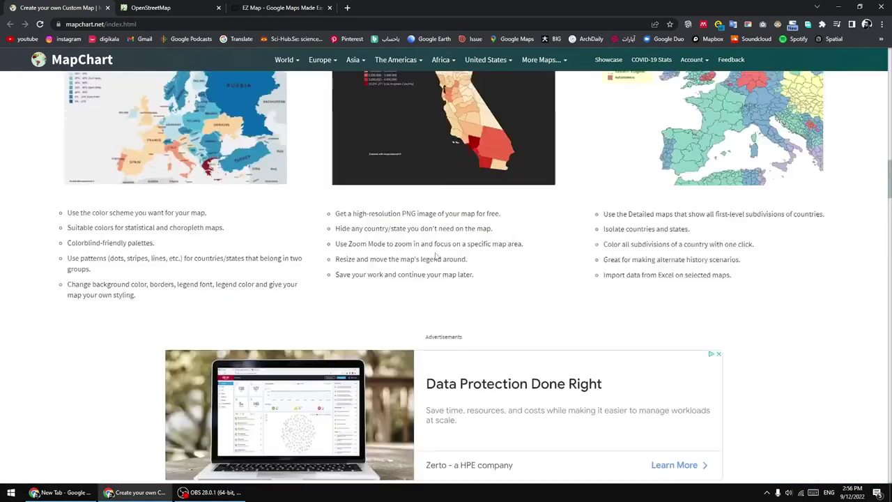
scroll(432, 258, up, 4)
scroll(439, 248, up, 5)
scroll(439, 240, up, 2)
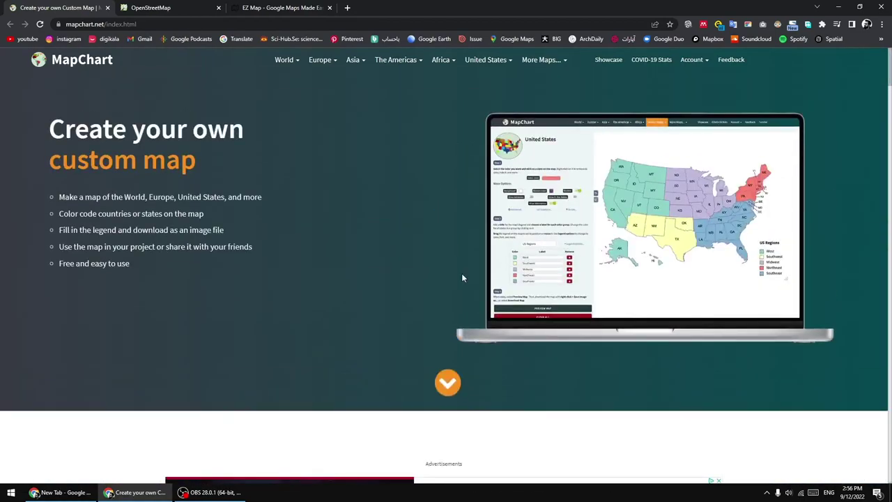
scroll(462, 276, down, 3)
scroll(351, 293, down, 1)
scroll(331, 282, down, 2)
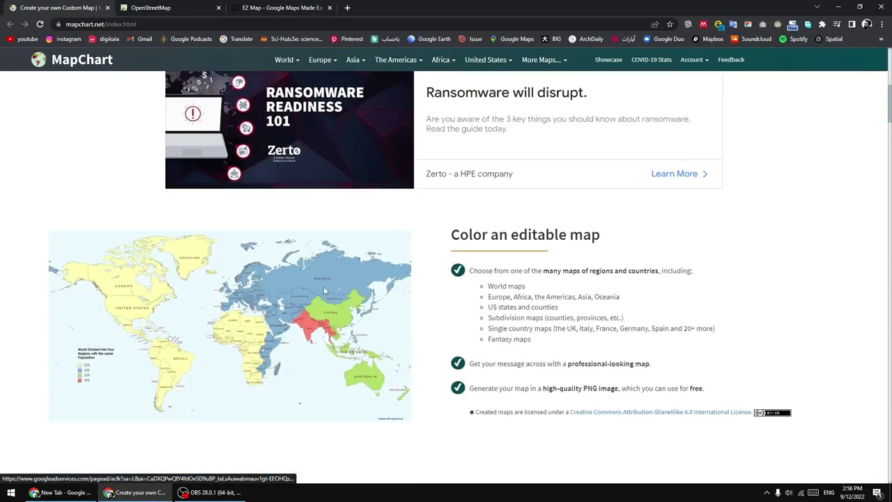
scroll(532, 240, down, 1)
scroll(502, 305, down, 1)
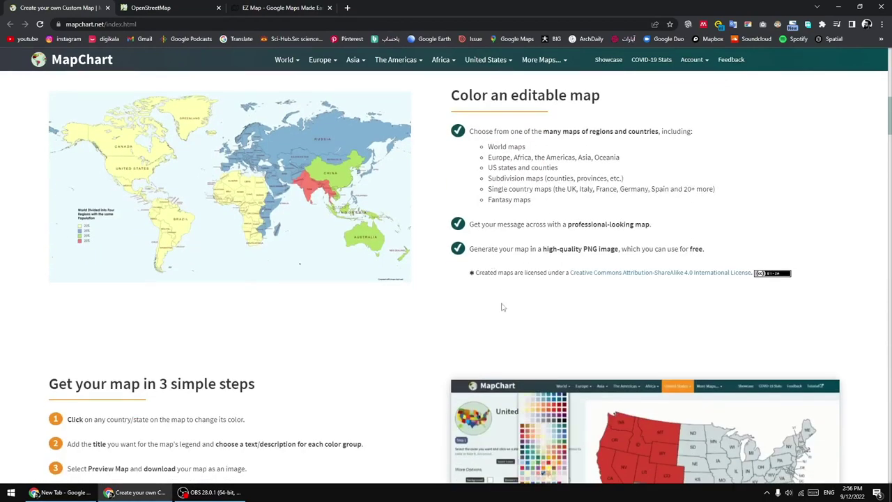
scroll(502, 305, down, 2)
scroll(499, 241, up, 4)
scroll(498, 242, up, 5)
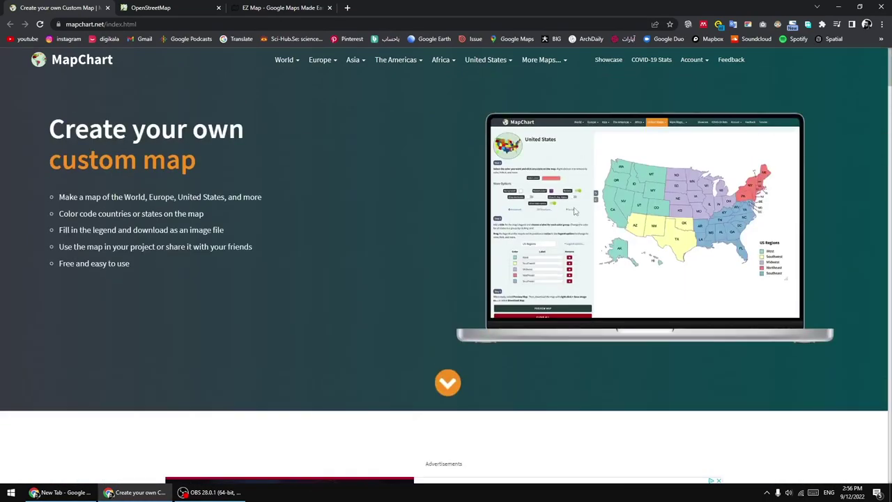
key(alt+Tab)
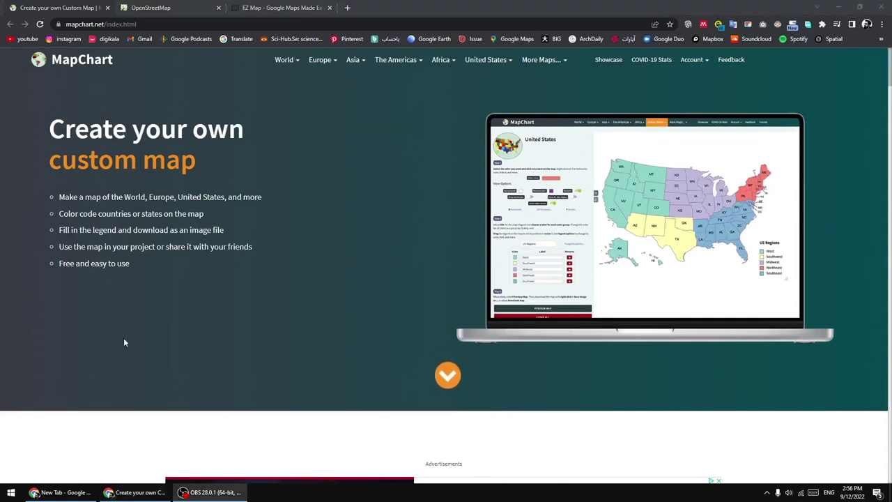
key(alt+Tab)
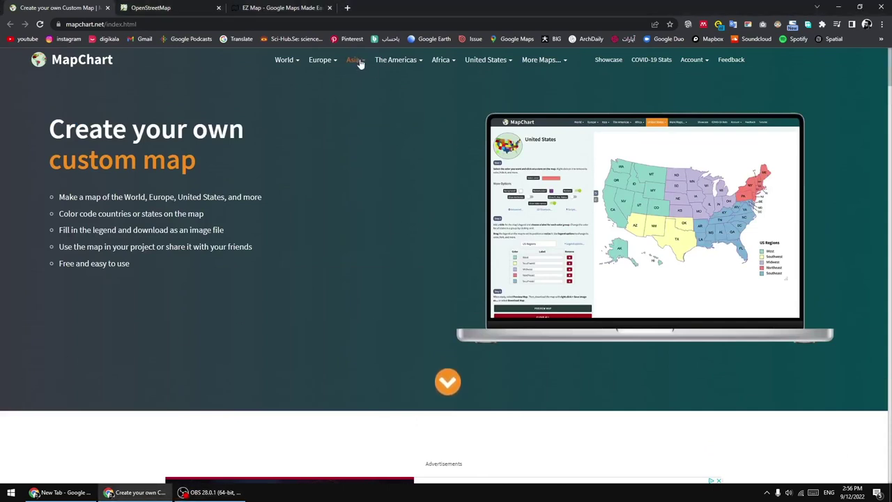
mouse_move(355, 60)
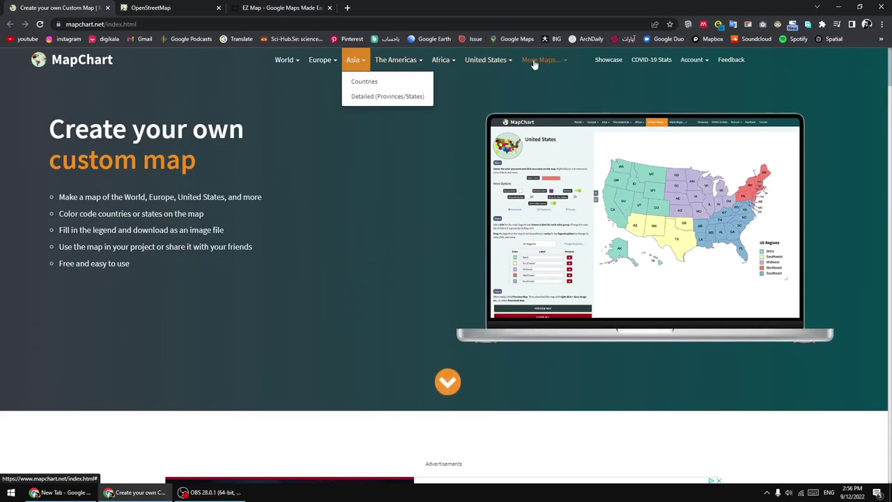
- Open MapChart's Asia countries map and fill Russia in red
click(369, 82)
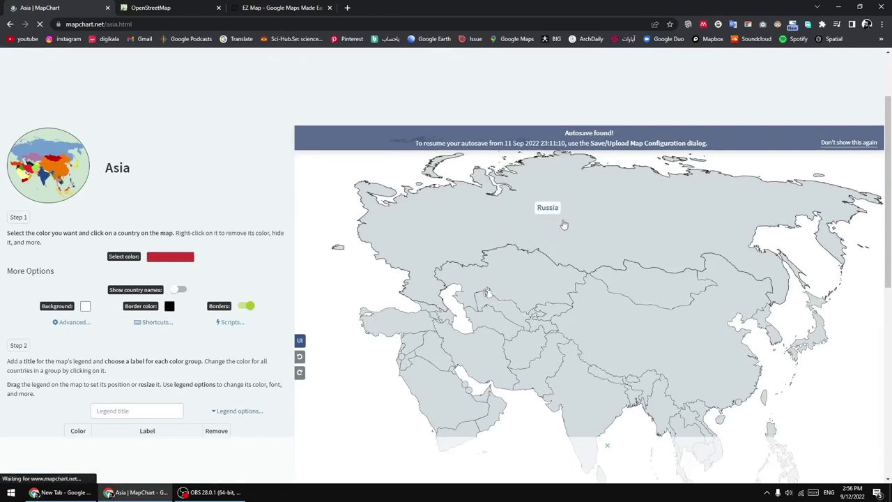
click(583, 193)
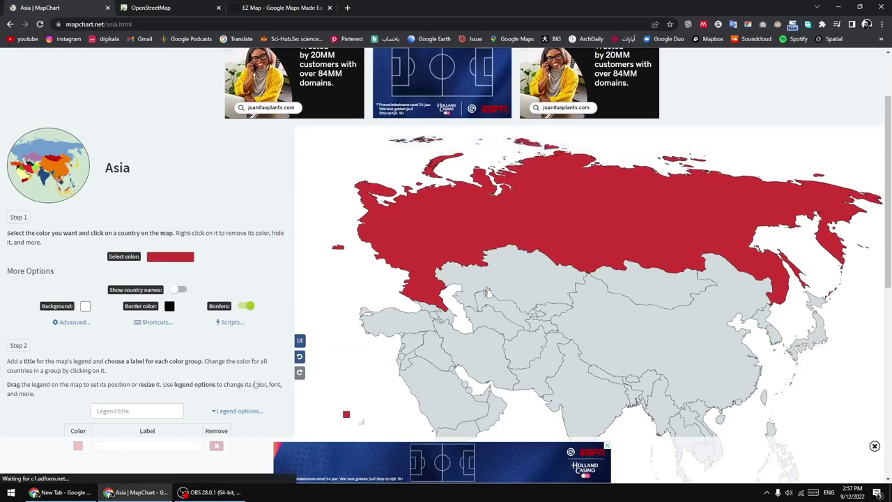
scroll(279, 338, down, 2)
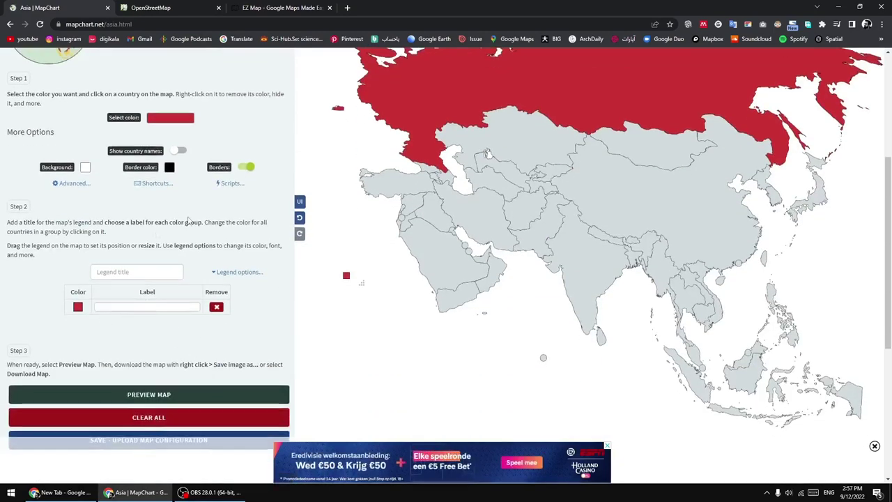
scroll(187, 220, up, 1)
- Fill India blue, Turkey light yellow and Iran green on the Asia map
click(85, 214)
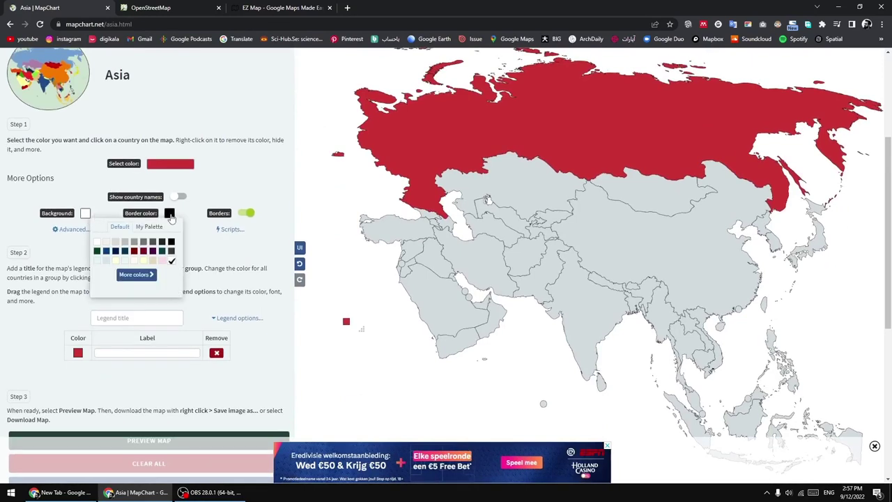
click(171, 167)
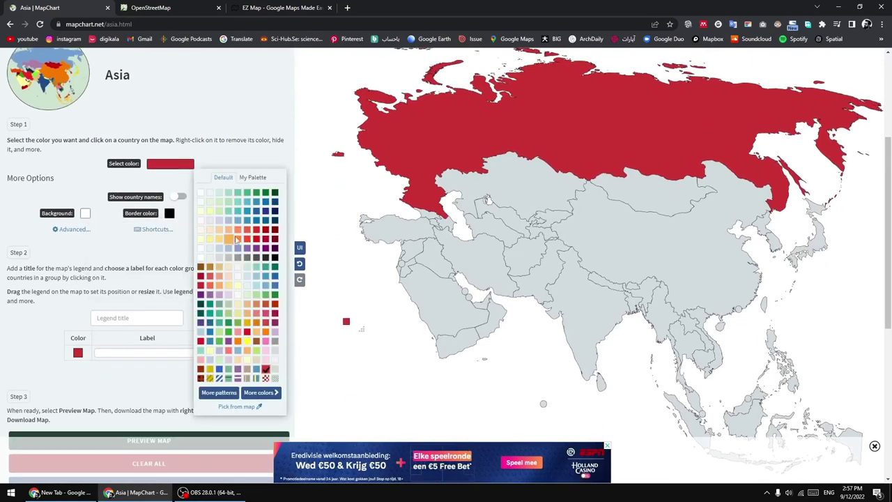
click(265, 276)
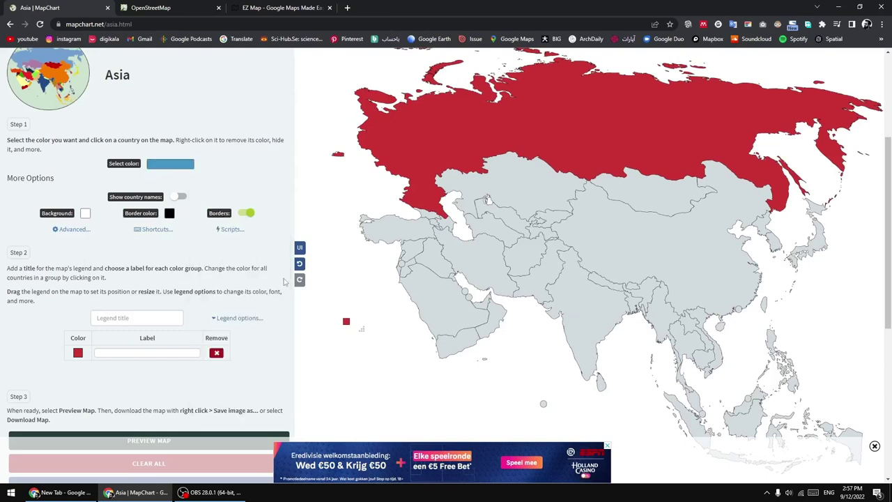
click(589, 348)
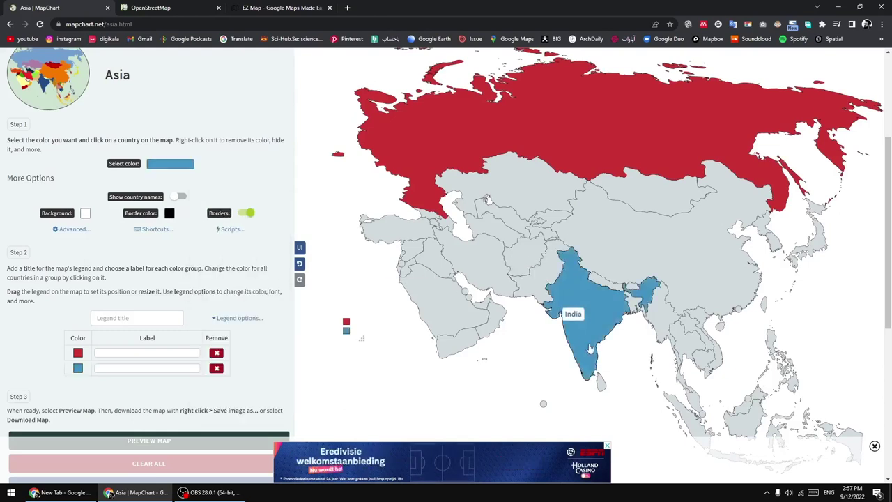
click(175, 170)
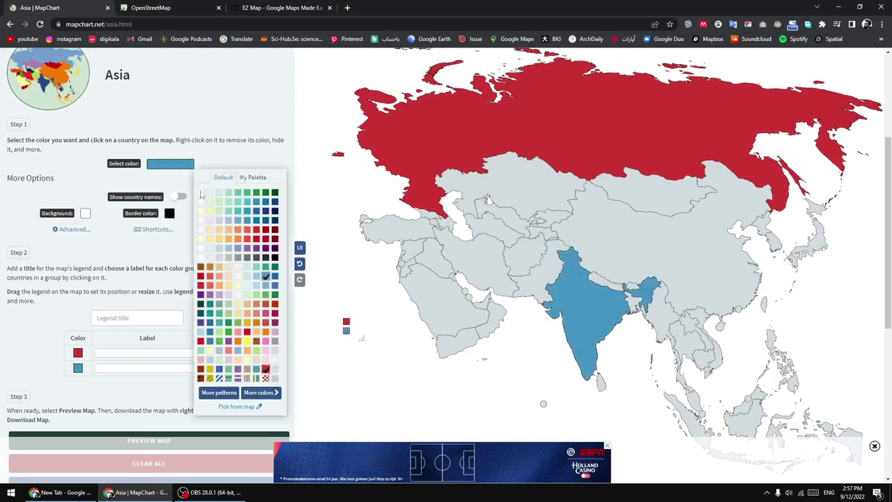
click(222, 241)
click(400, 230)
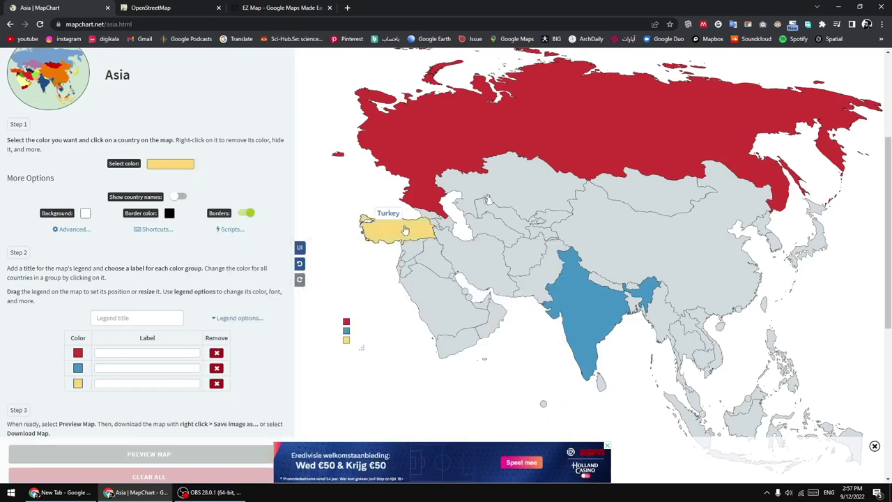
click(176, 167)
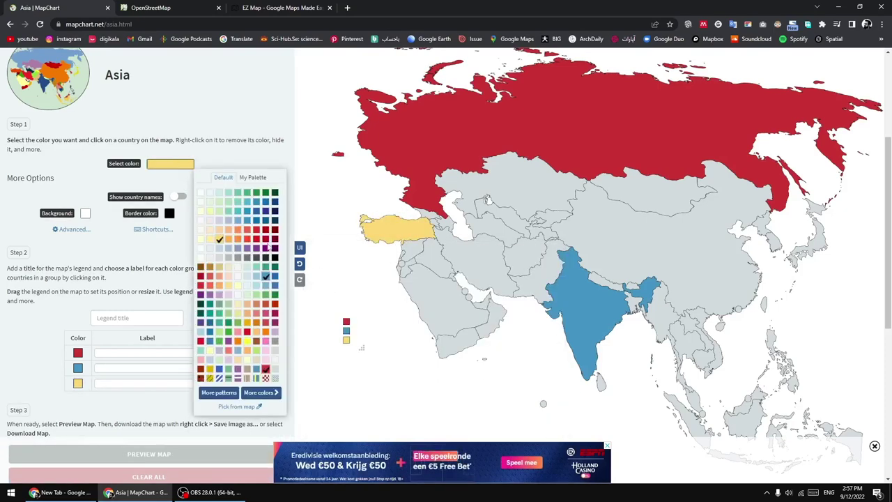
click(248, 196)
click(470, 255)
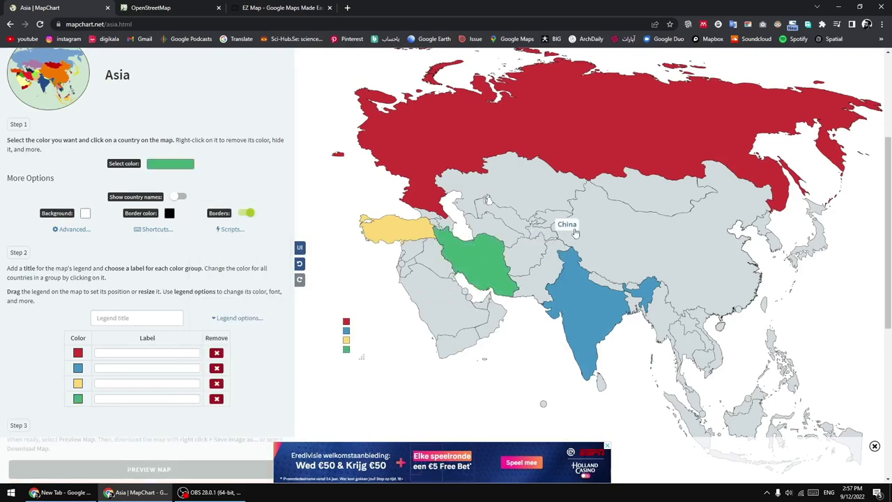
click(608, 447)
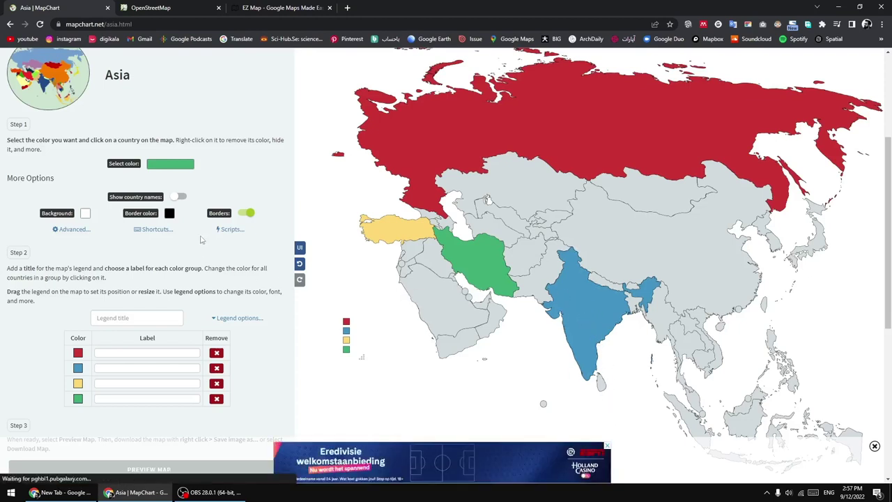
- Toggle the country borders off and on twice, leaving them visible
click(247, 214)
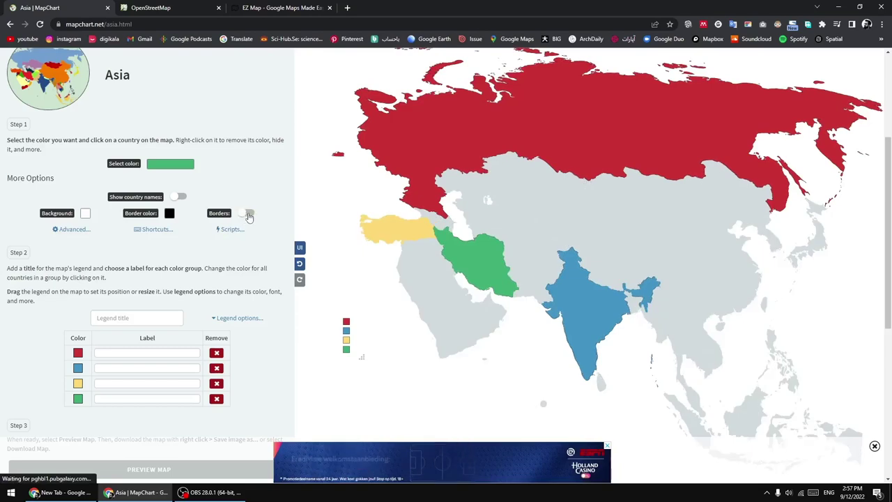
click(249, 214)
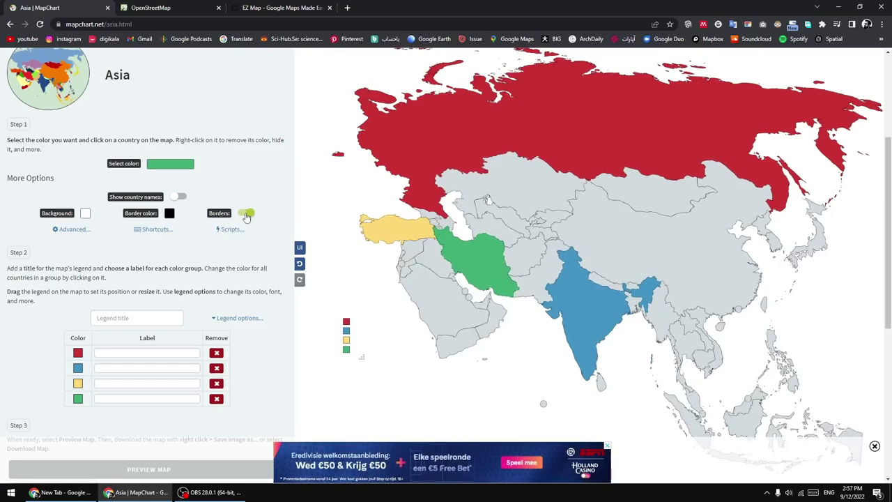
click(249, 214)
click(249, 214)
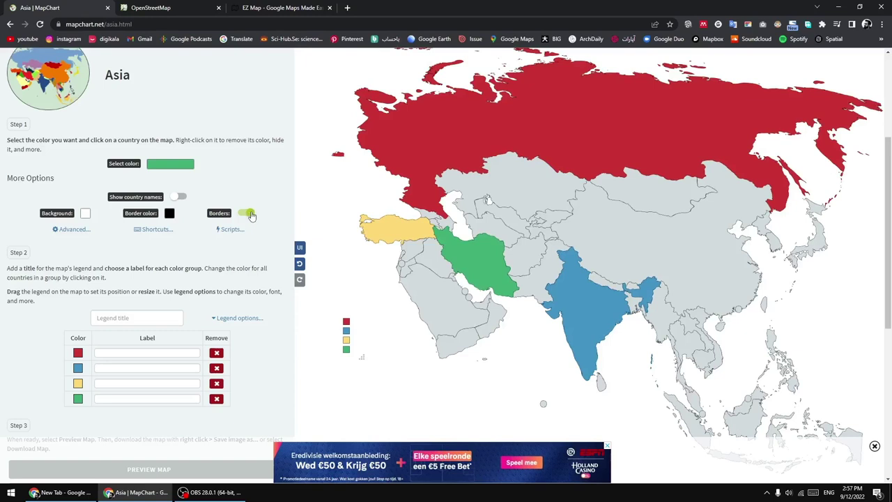
click(607, 445)
- Set the background to dark navy, then try teal and blue borders before returning to black
click(86, 214)
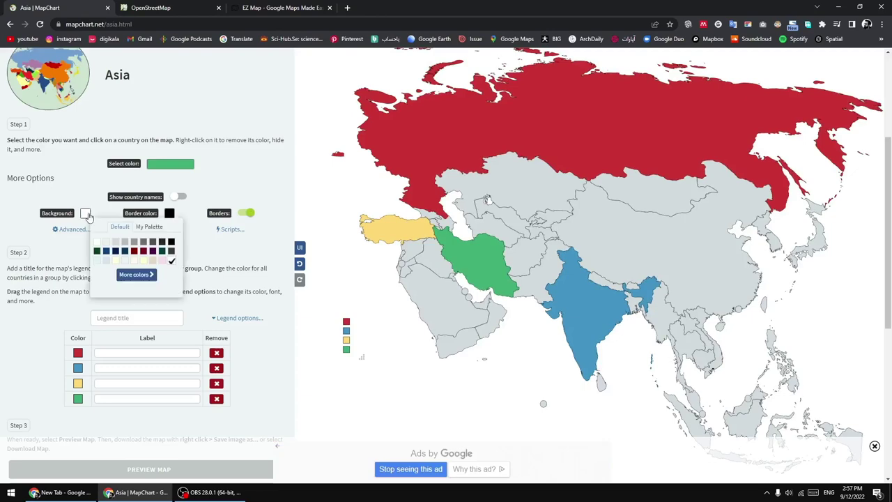
click(127, 251)
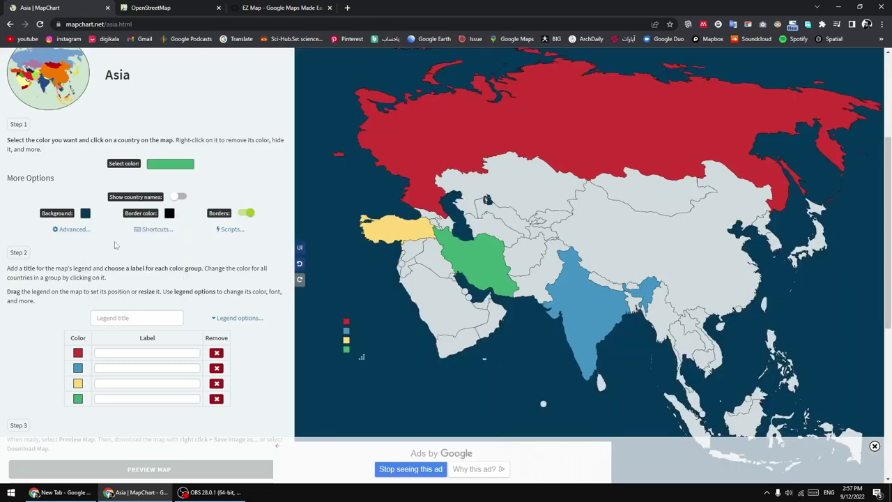
click(169, 214)
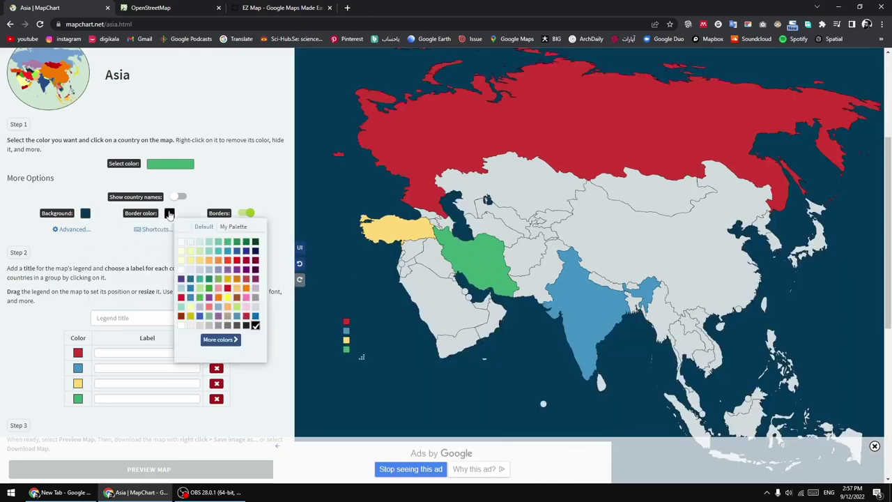
click(222, 246)
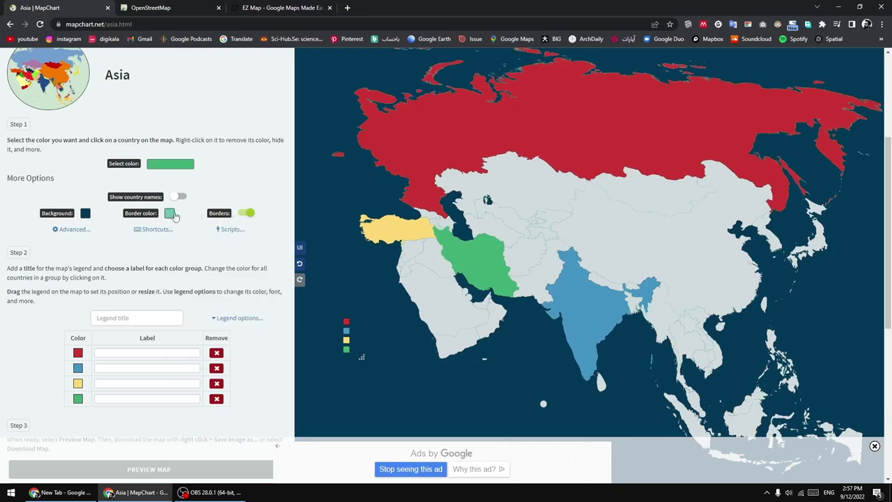
click(170, 213)
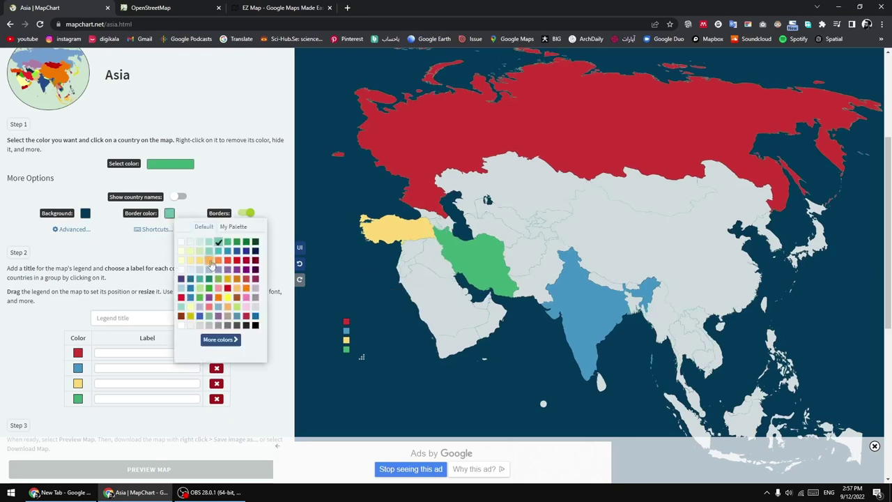
click(255, 319)
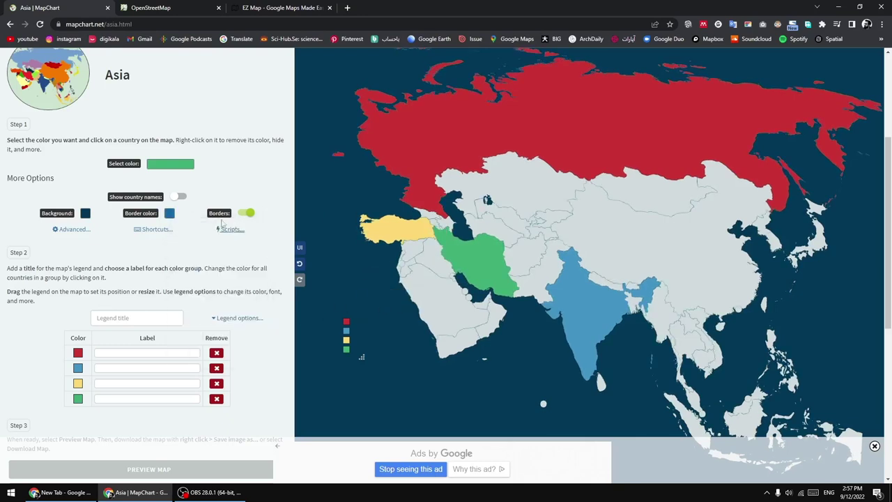
click(170, 214)
click(256, 322)
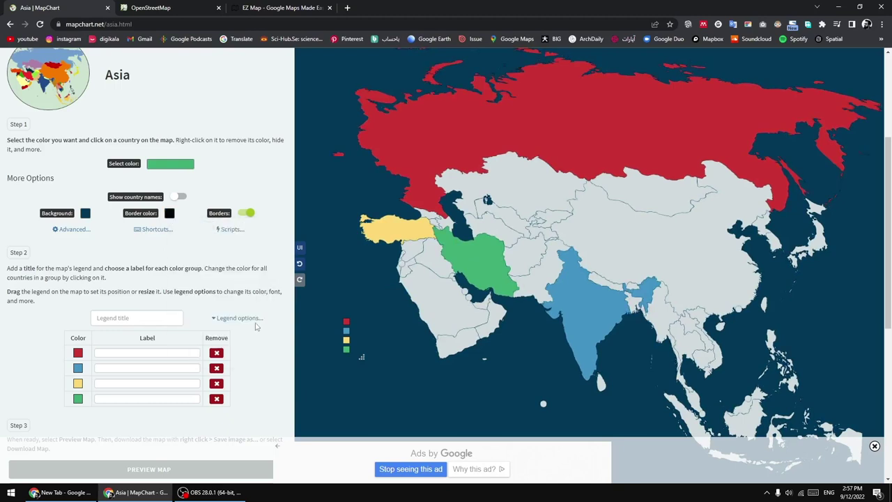
- Label the red legend entry 'j' and show country names on the map
click(139, 354)
text(n)
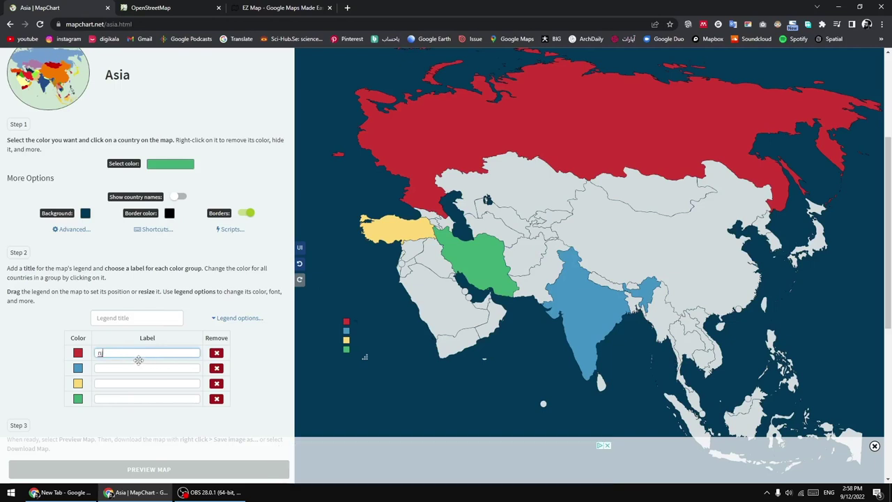
text(j)
click(130, 370)
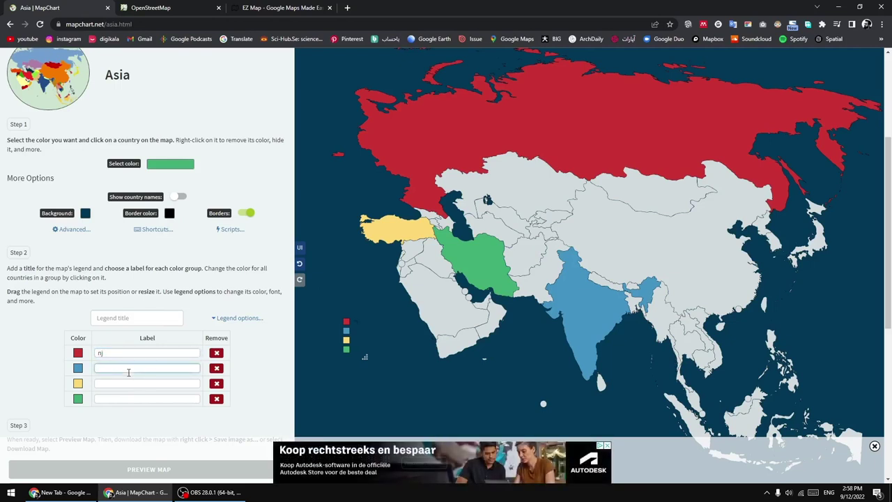
scroll(159, 229, down, 2)
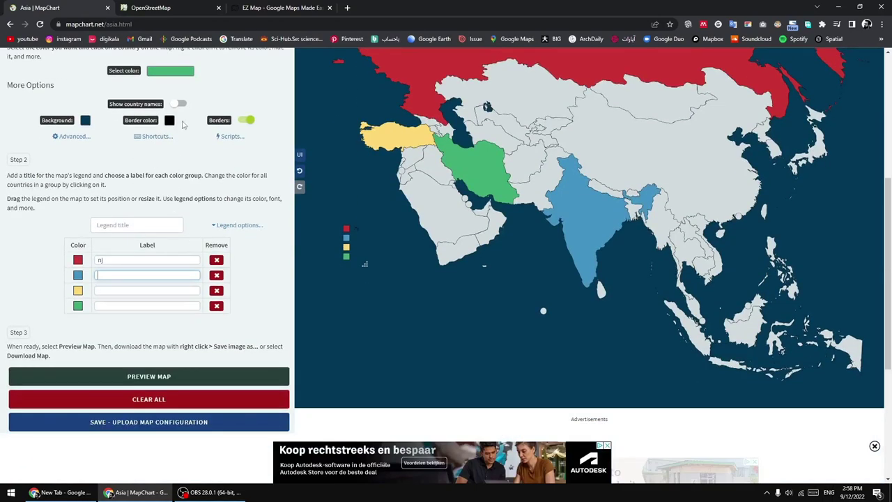
click(181, 103)
scroll(235, 191, up, 1)
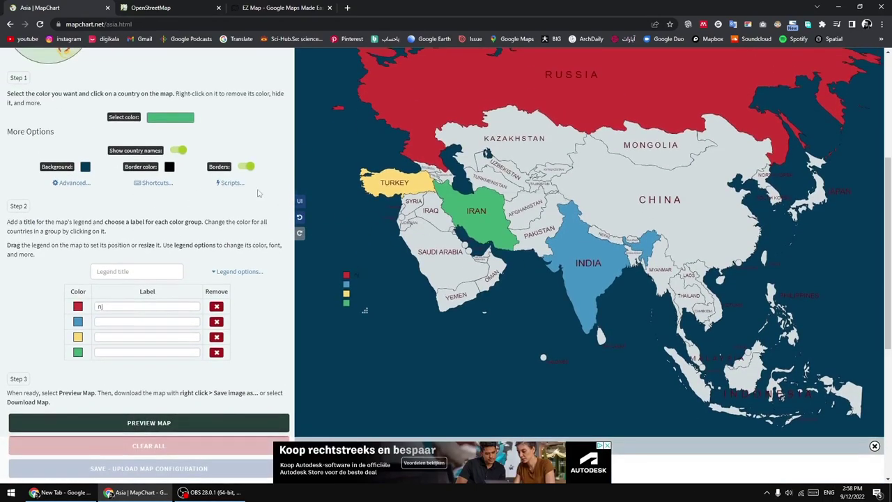
click(181, 150)
click(180, 150)
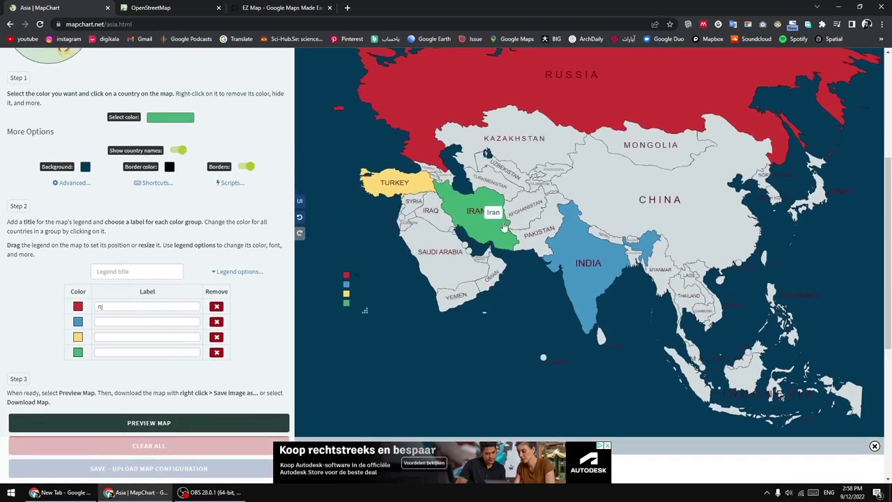
scroll(181, 256, up, 3)
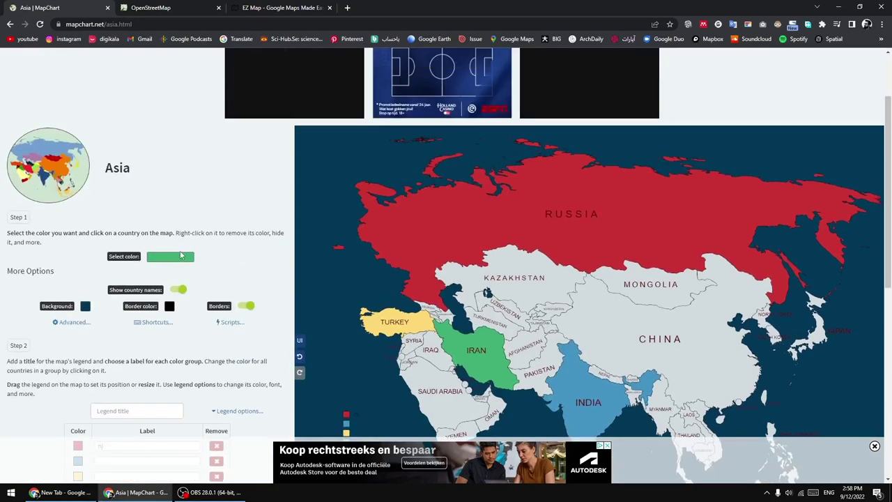
- Fill China with the red checkered pattern
click(180, 256)
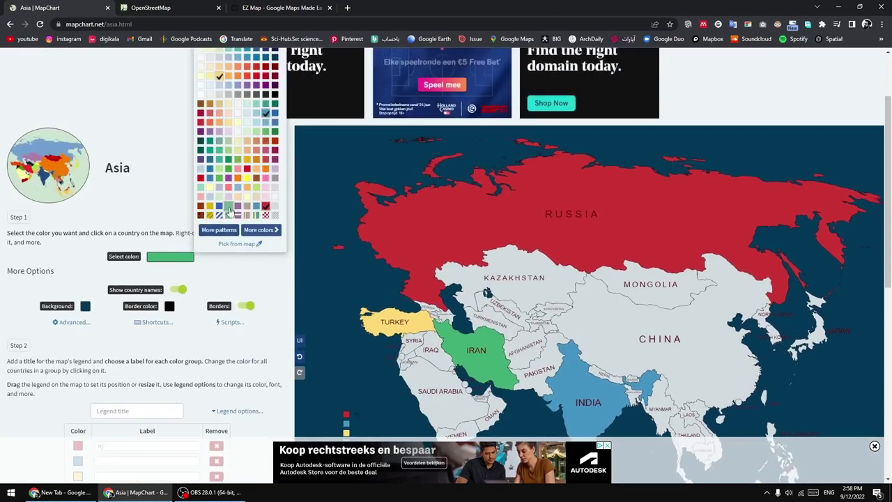
click(266, 215)
click(596, 338)
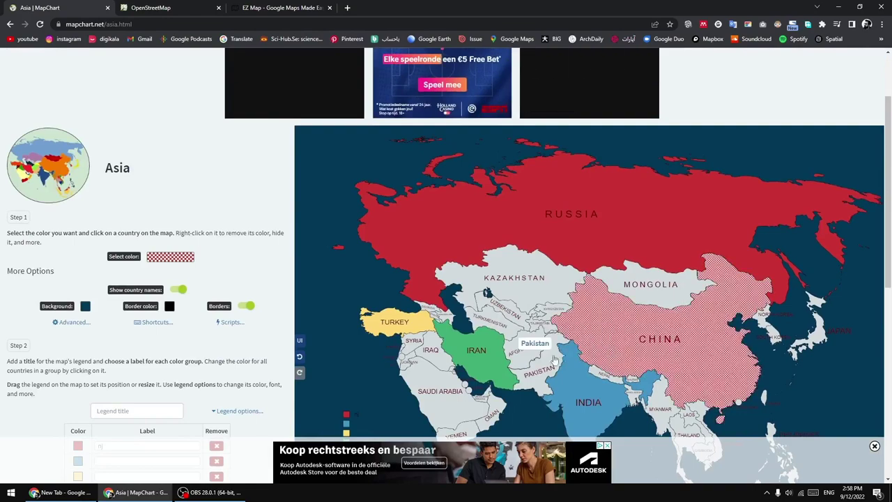
scroll(763, 368, down, 3)
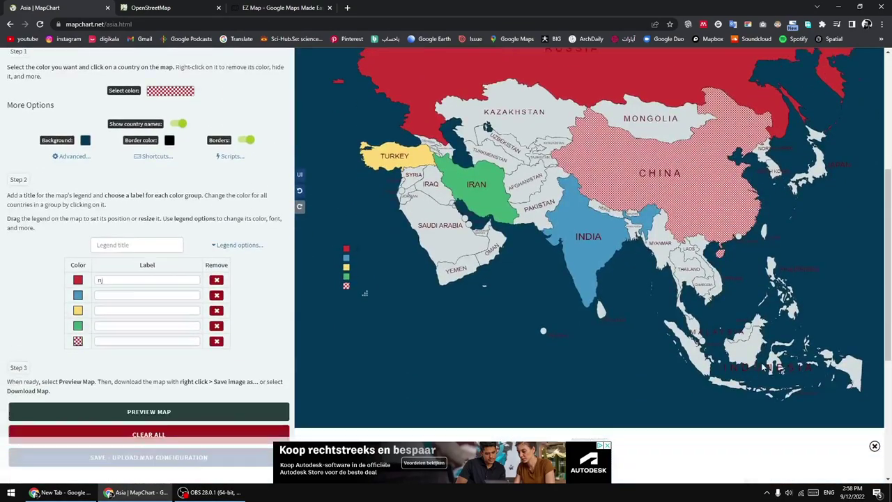
- Undo China's pattern and country names, then redo to restore them
scroll(302, 339, up, 2)
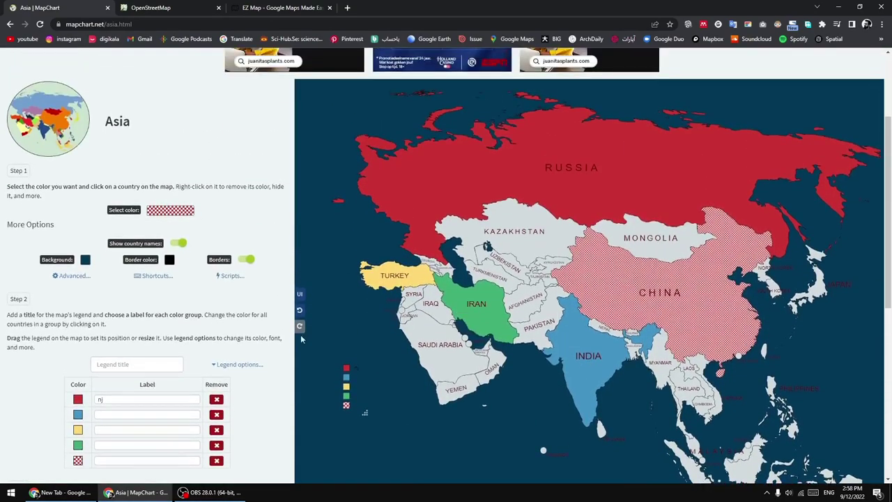
key(alt+Tab)
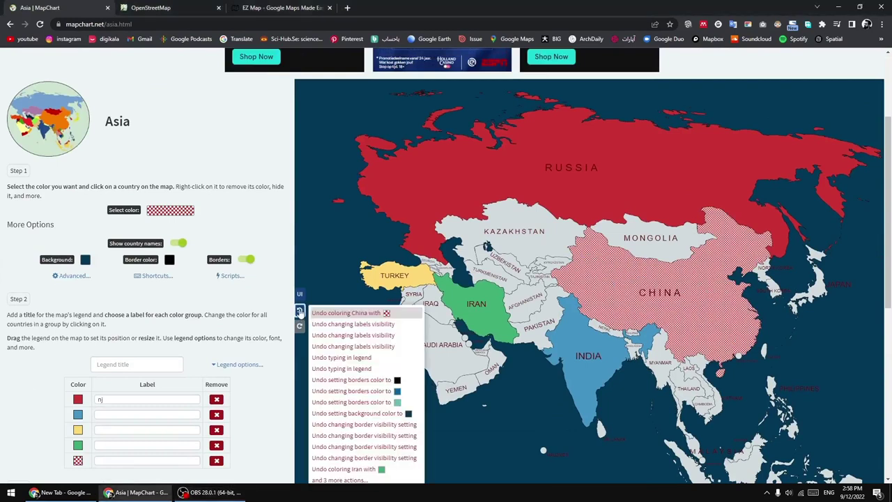
click(300, 311)
click(300, 310)
click(301, 325)
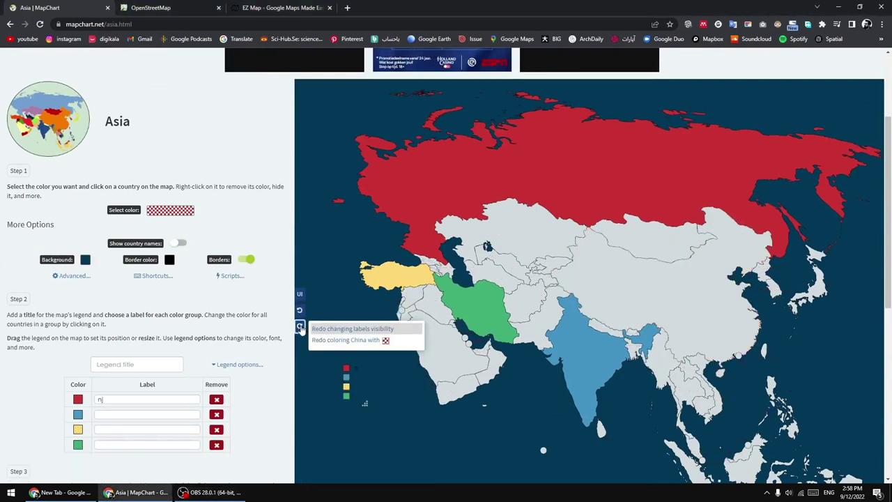
click(334, 339)
- Apply the Aqua map theme from the layout options
click(299, 295)
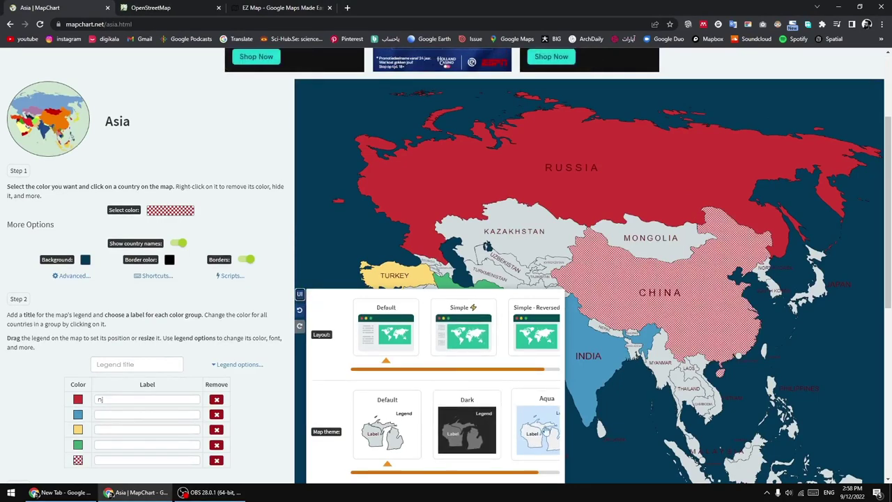
scroll(547, 430, down, 1)
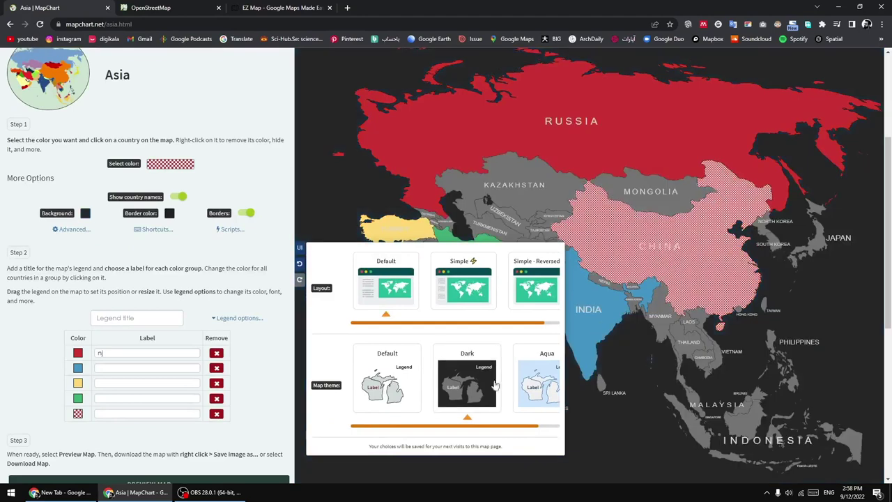
click(515, 384)
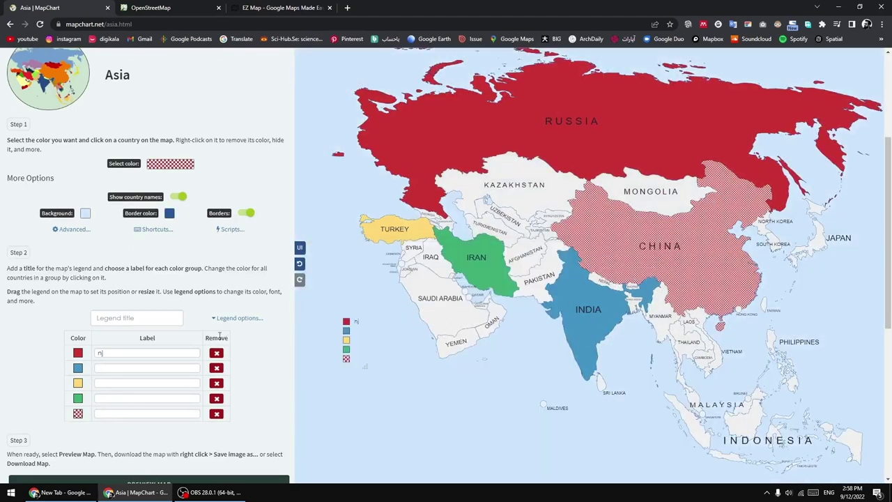
- Fill Saudi Arabia with blue diagonal stripes, and Kazakhstan and Mongolia with teal
click(175, 166)
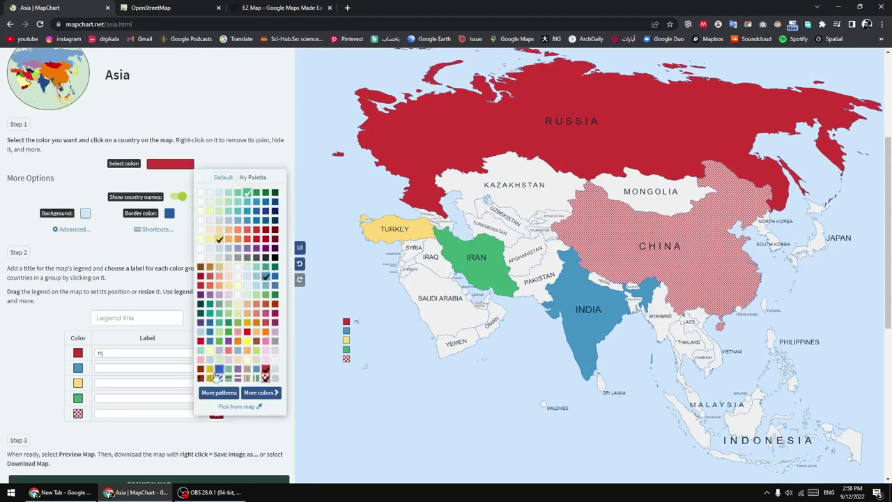
click(219, 378)
click(445, 313)
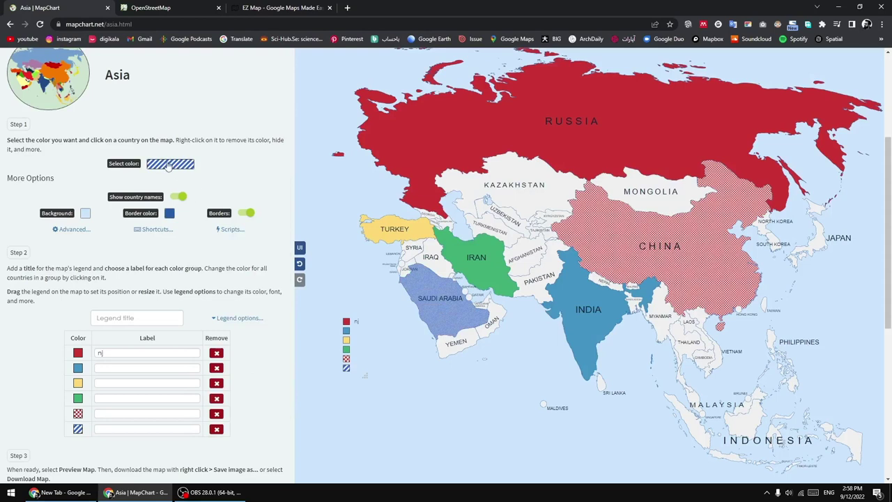
click(172, 167)
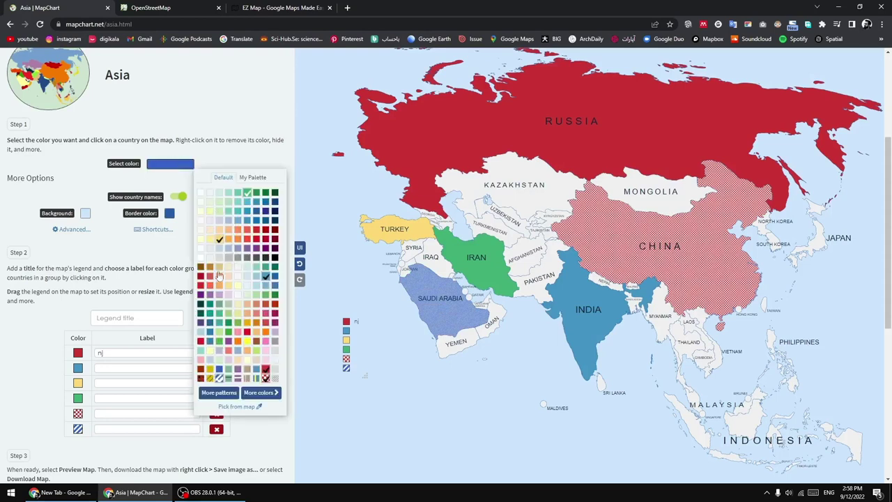
click(210, 304)
click(537, 198)
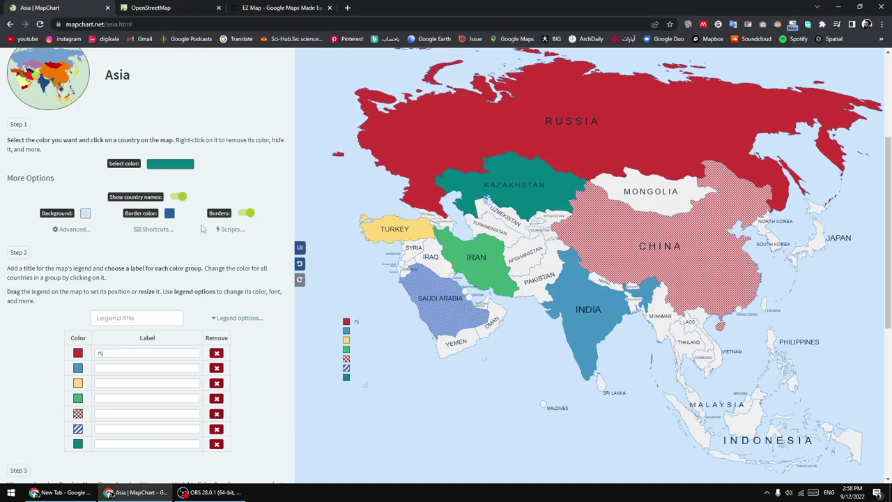
click(178, 166)
click(636, 196)
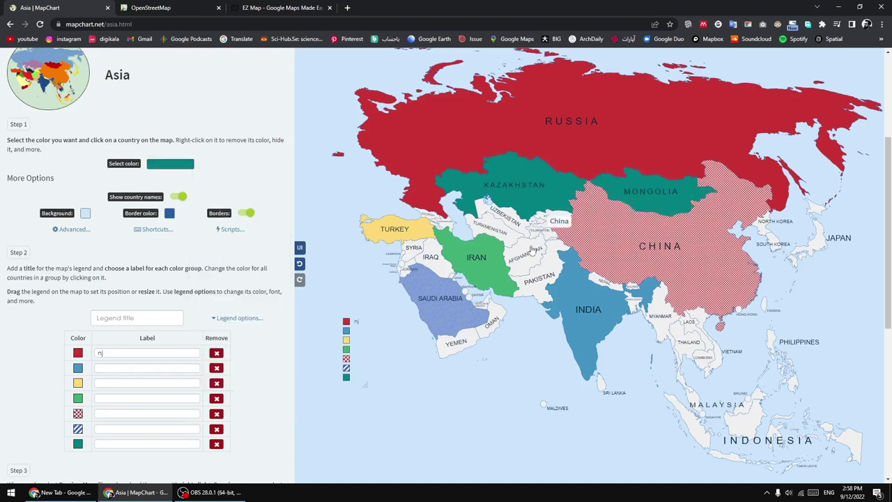
- Recolour Mongolia pale yellow and fill Pakistan, Afghanistan, Turkmenistan and Iraq a lighter pale yellow
click(171, 165)
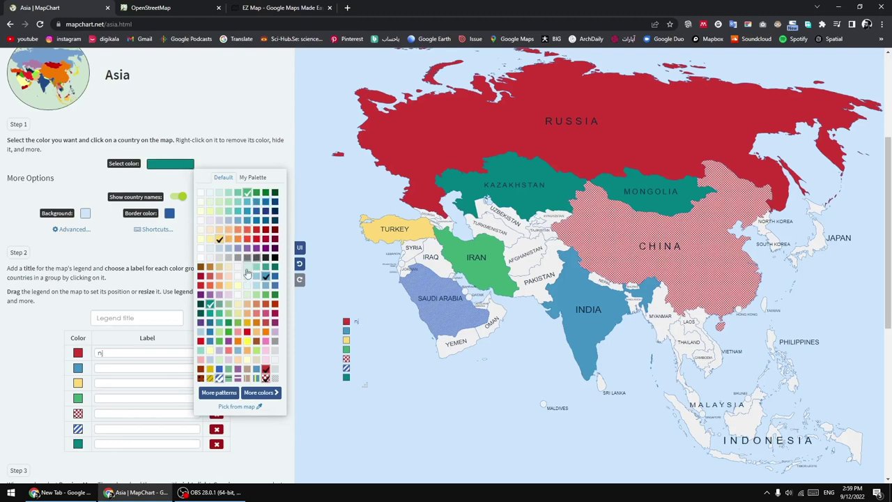
click(230, 286)
click(671, 201)
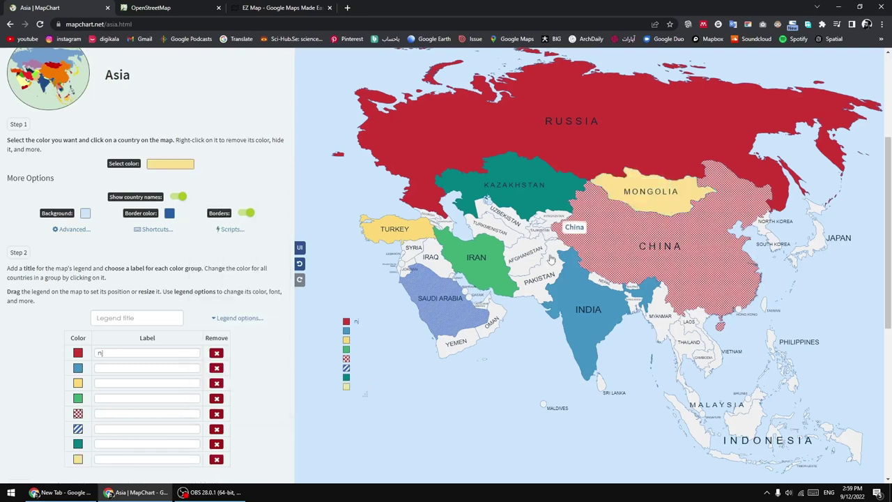
click(187, 165)
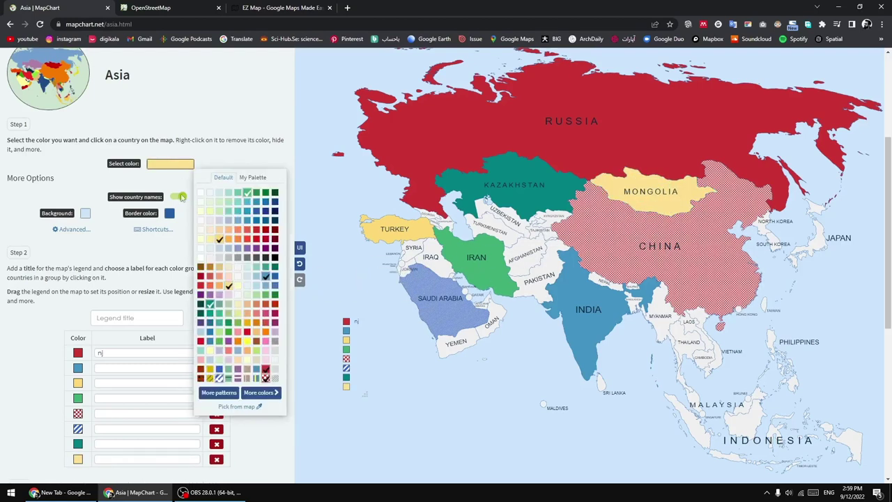
click(210, 350)
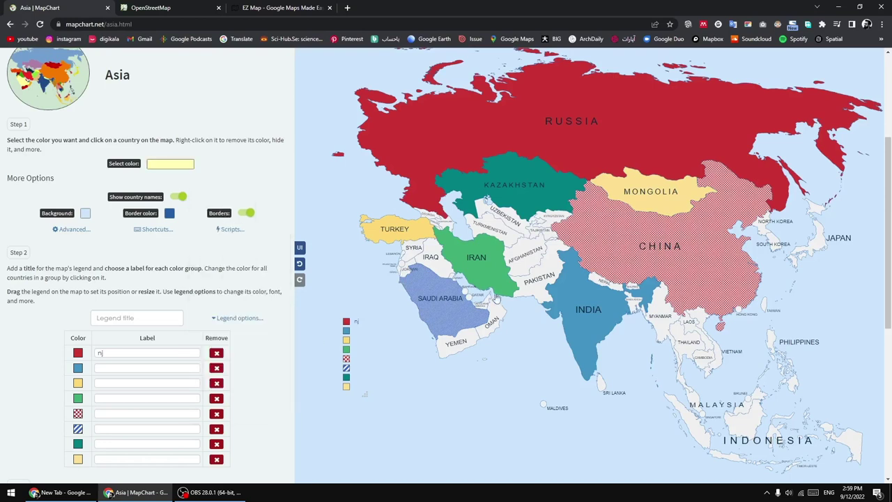
click(533, 286)
click(524, 256)
click(494, 230)
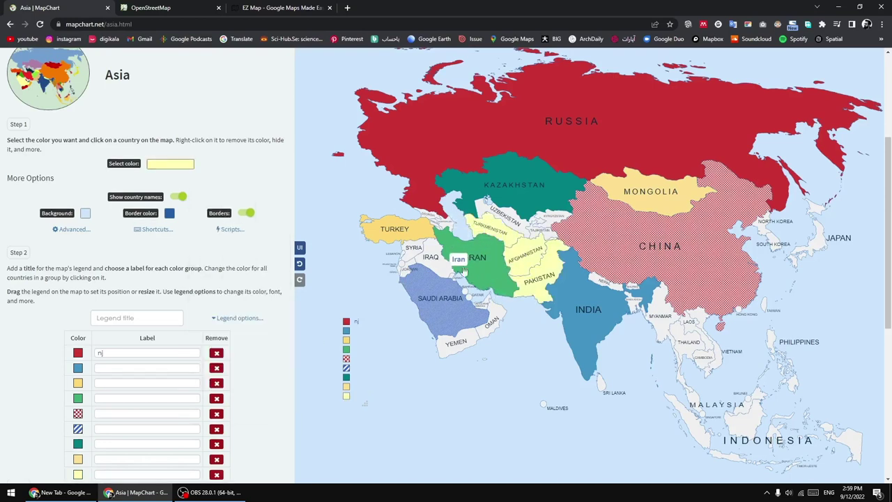
click(430, 259)
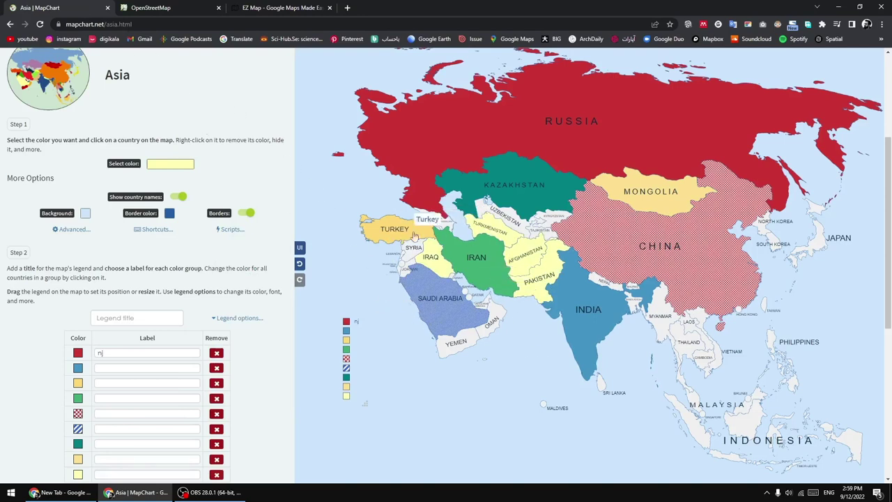
click(148, 23)
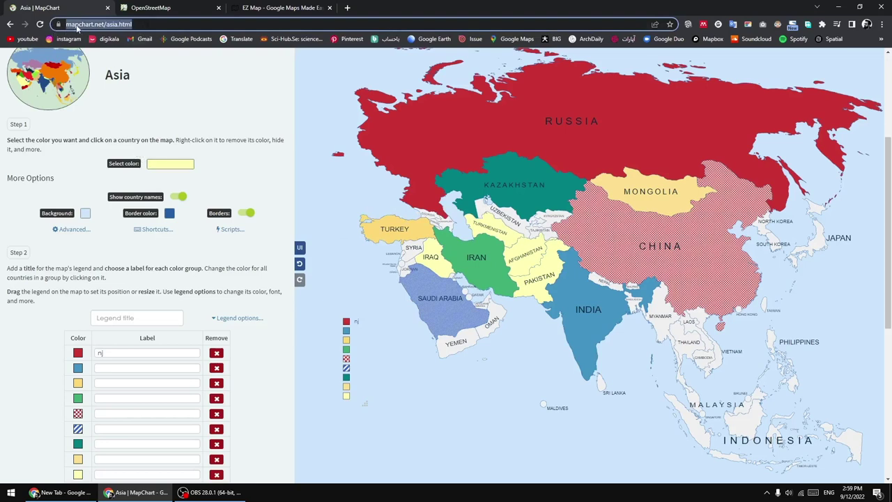
- Close the MapChart tab, leaving without saving the map
click(108, 8)
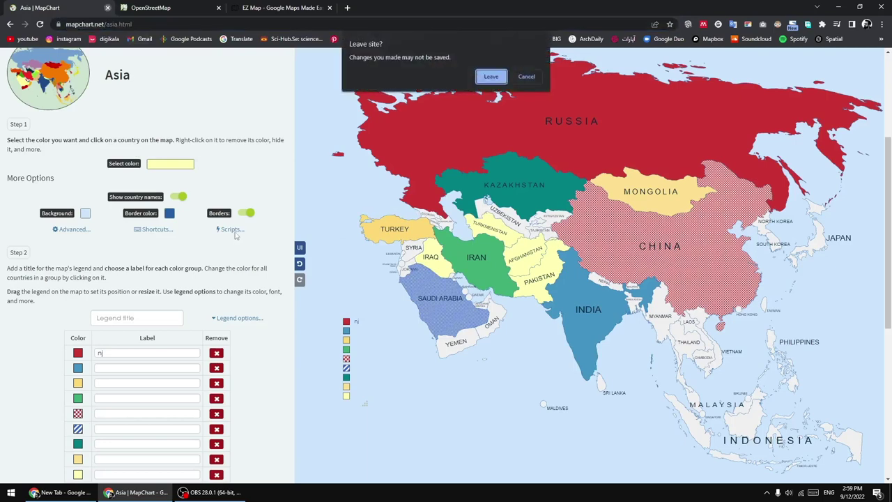
click(488, 78)
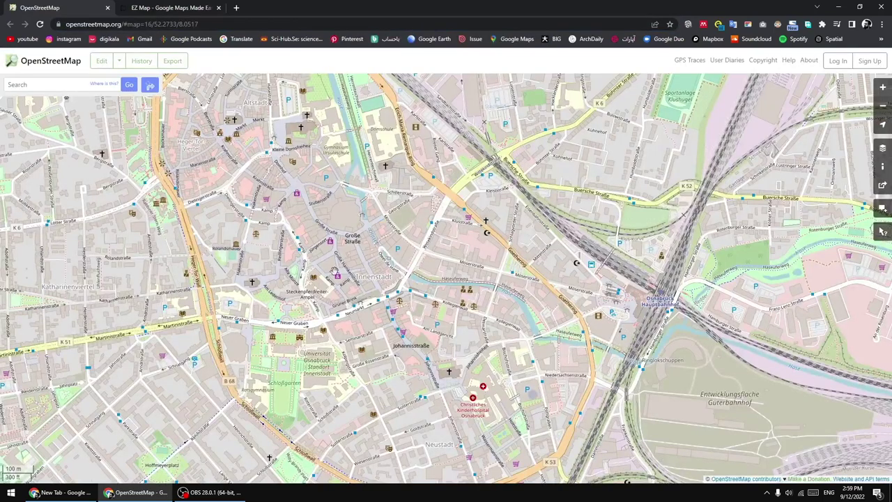
click(183, 493)
- Zoom and pan OpenStreetMap to a wide view of Osnabrück and its surrounding districts
scroll(306, 272, down, 1)
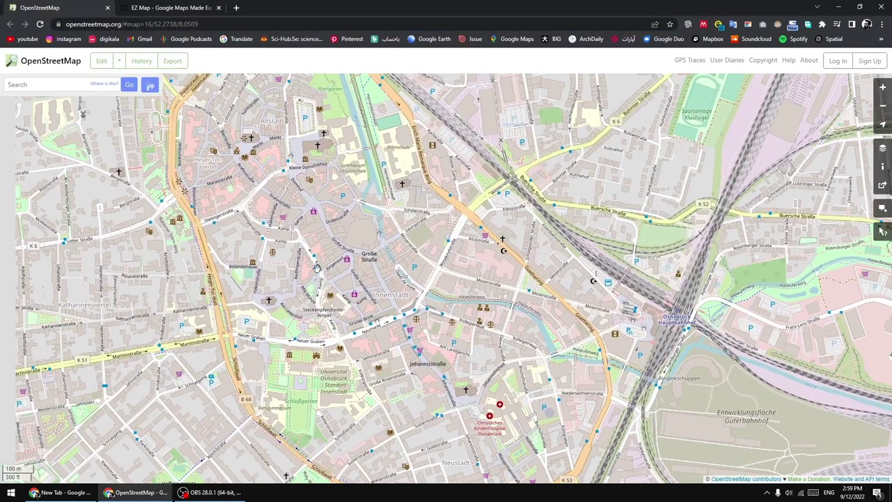
scroll(316, 267, down, 1)
scroll(363, 290, down, 1)
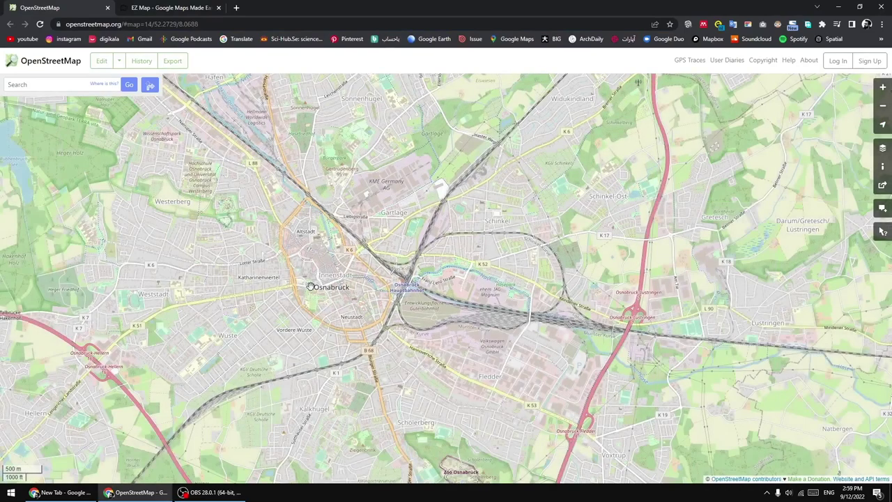
scroll(358, 279, up, 1)
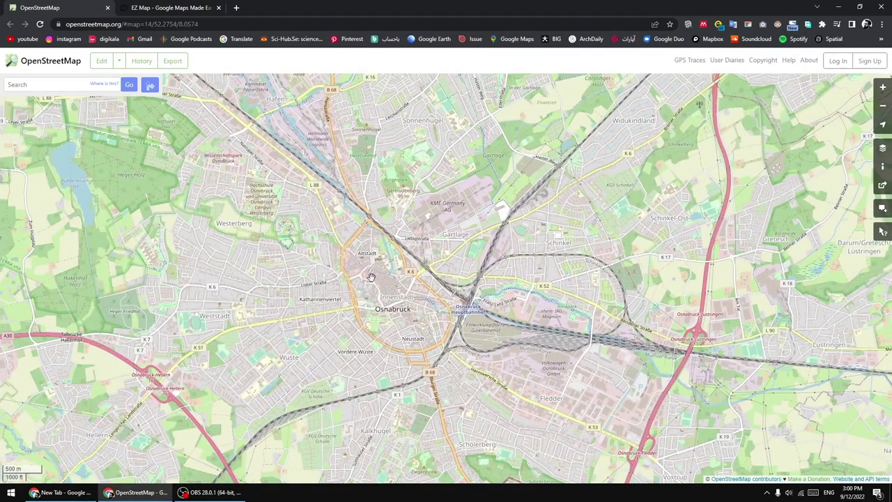
scroll(375, 278, up, 2)
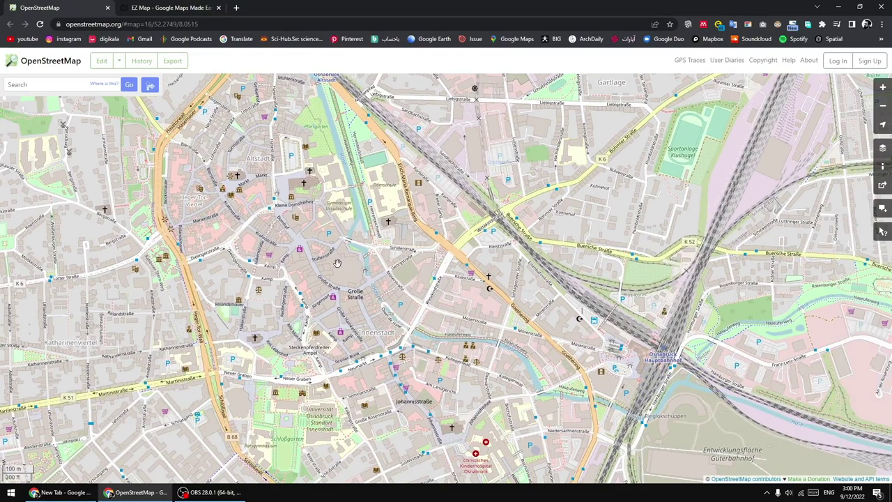
drag(367, 294, 303, 329)
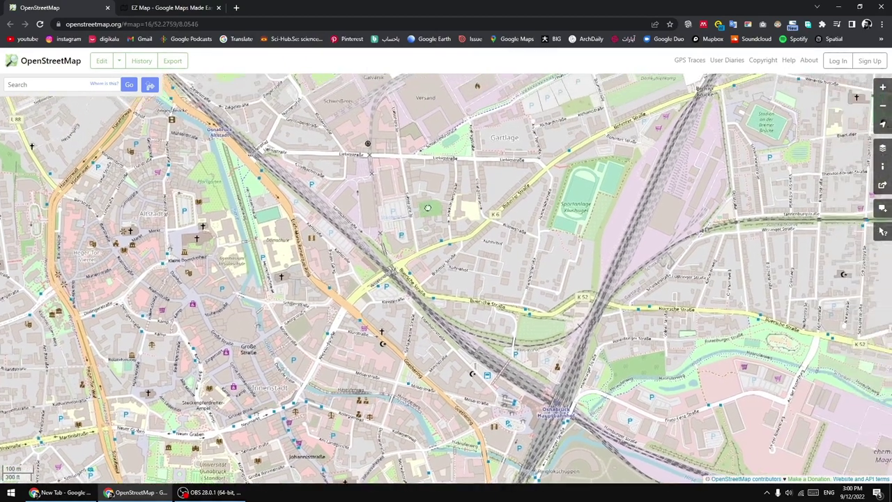
drag(471, 188, 427, 207)
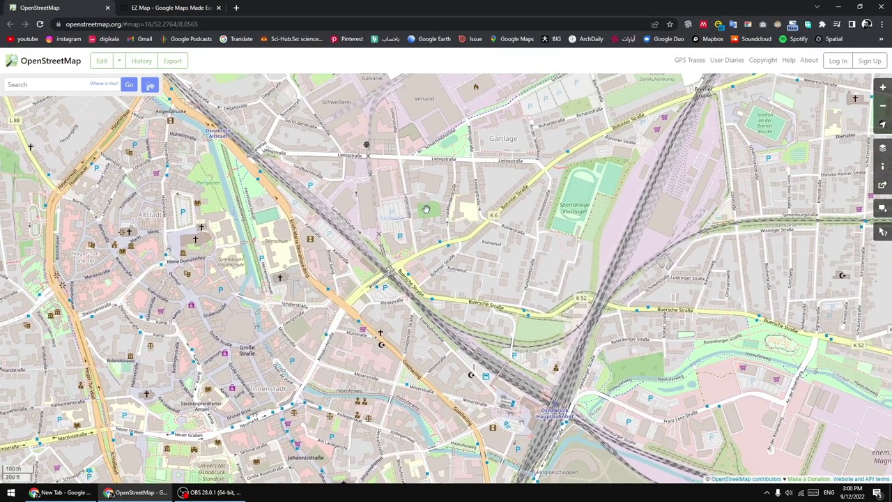
scroll(398, 271, down, 1)
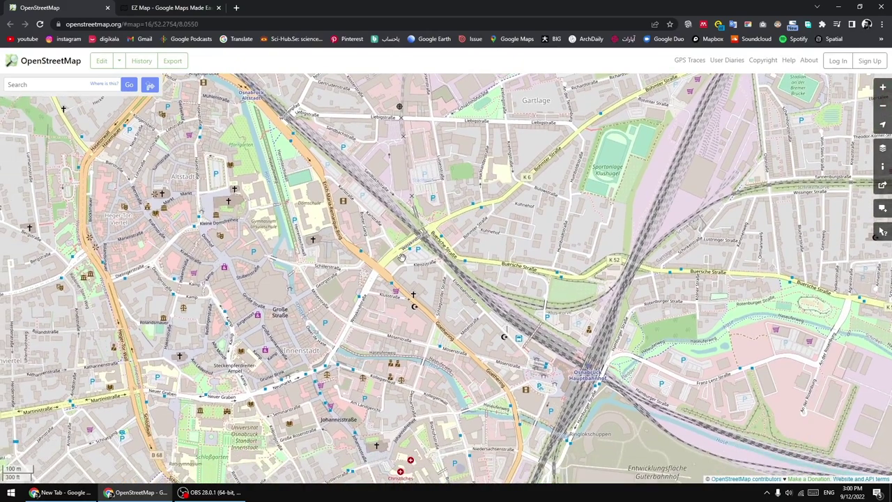
scroll(419, 258, down, 1)
drag(588, 228, 522, 255)
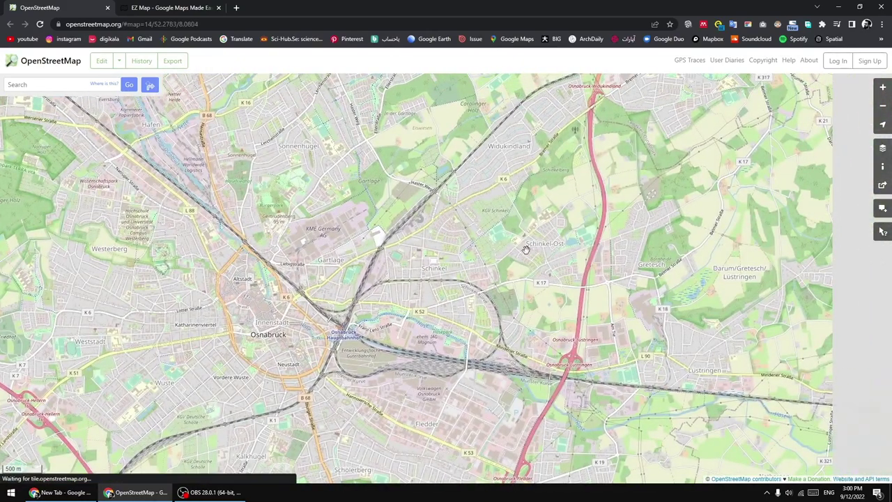
- Preview the CyclOSM, Cycle Map, Transport Map and ÖPNVKarte layers over Osnabrück's old town
click(881, 146)
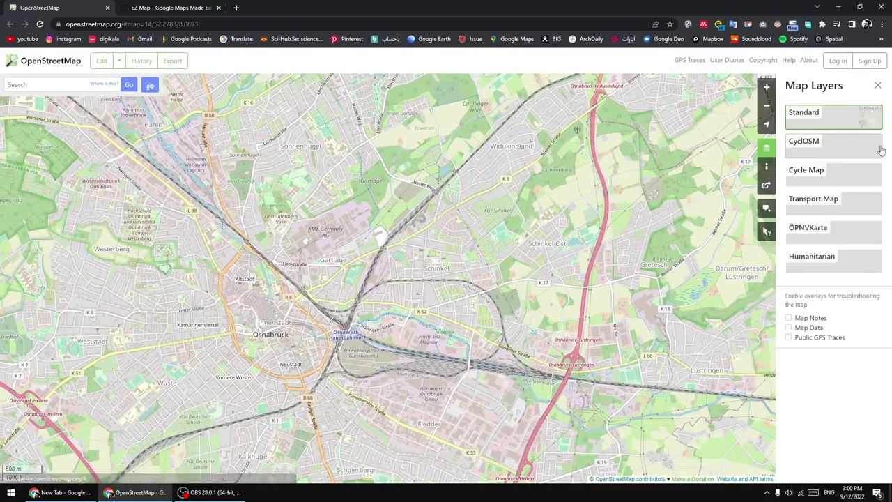
click(833, 145)
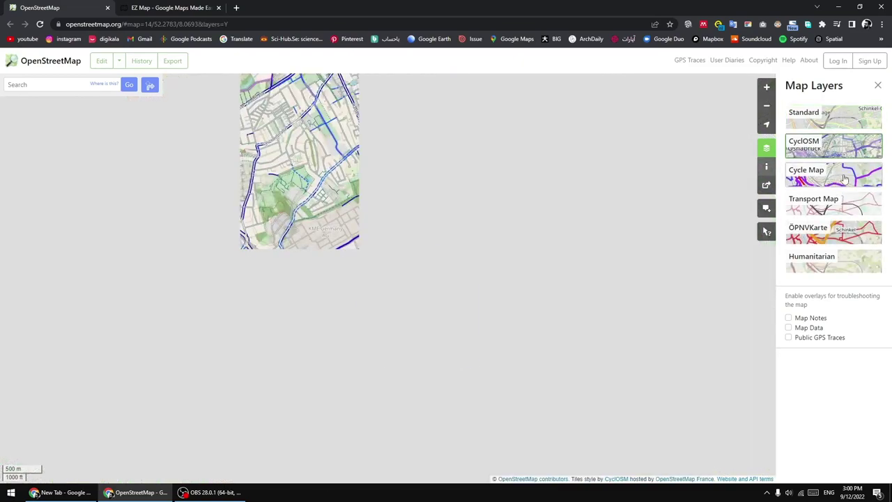
click(844, 179)
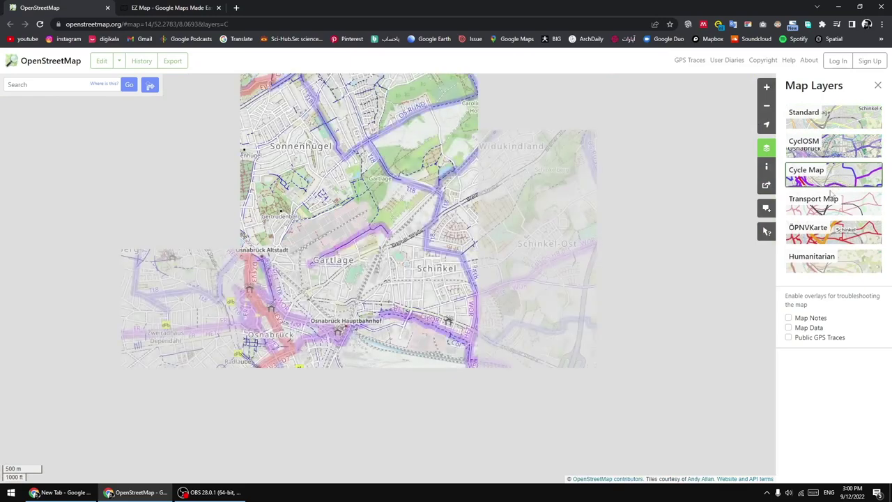
click(854, 211)
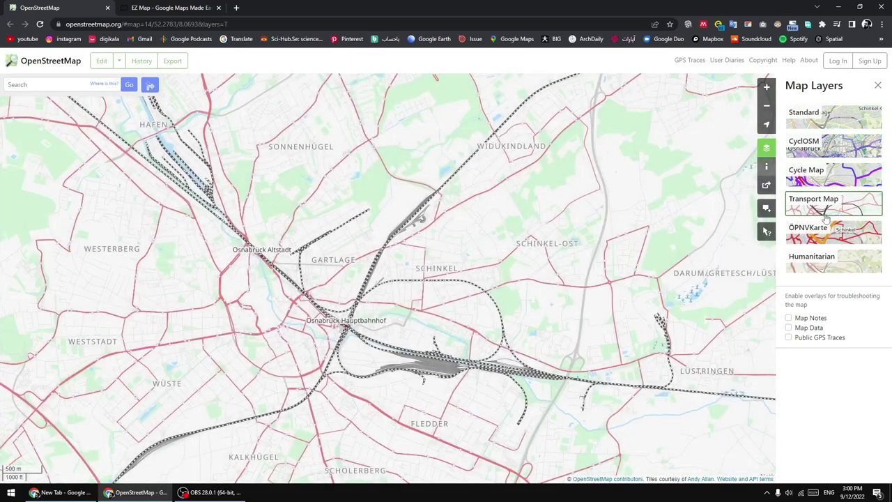
click(828, 227)
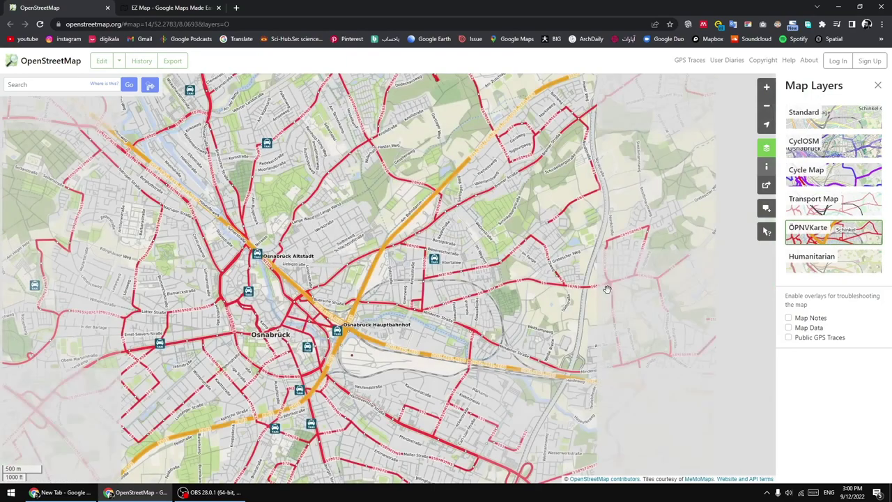
drag(303, 350, 346, 299)
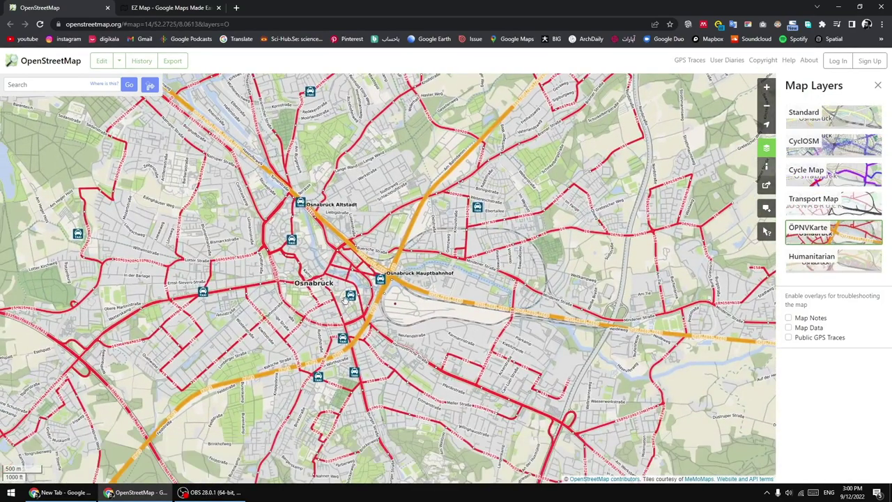
- Switch to the Humanitarian layer and pan around Osnabrück
click(829, 261)
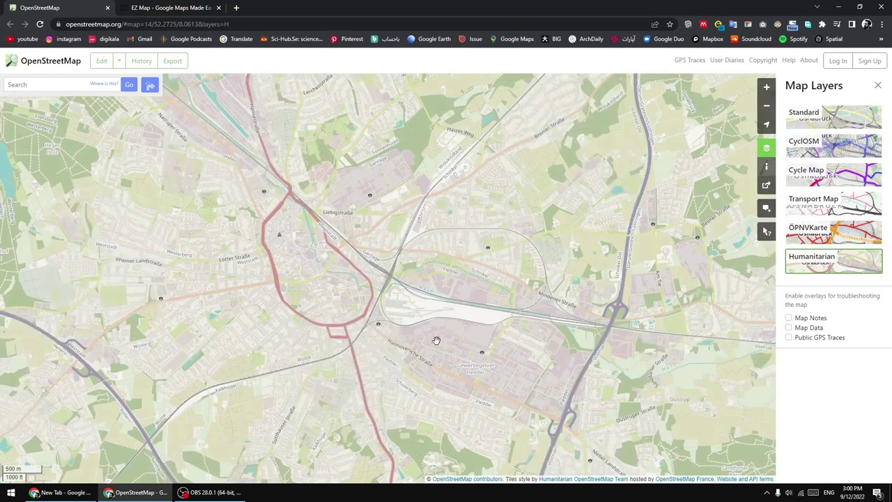
drag(472, 266, 411, 266)
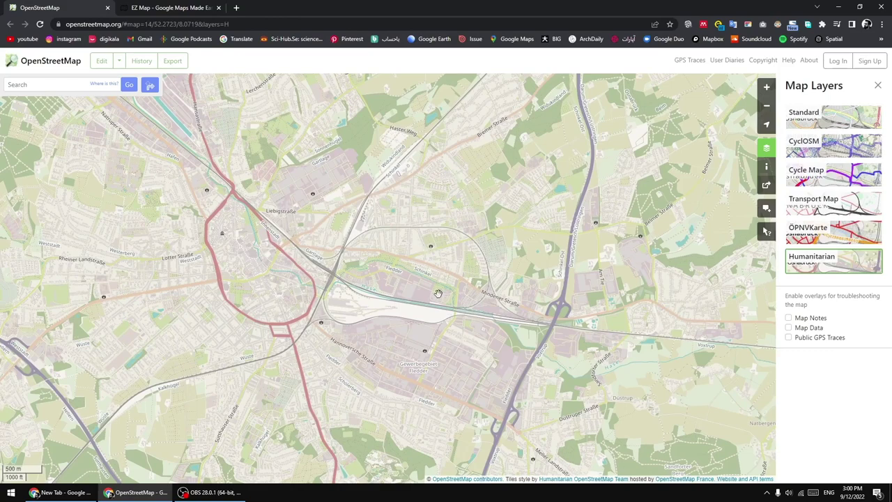
drag(437, 294, 442, 211)
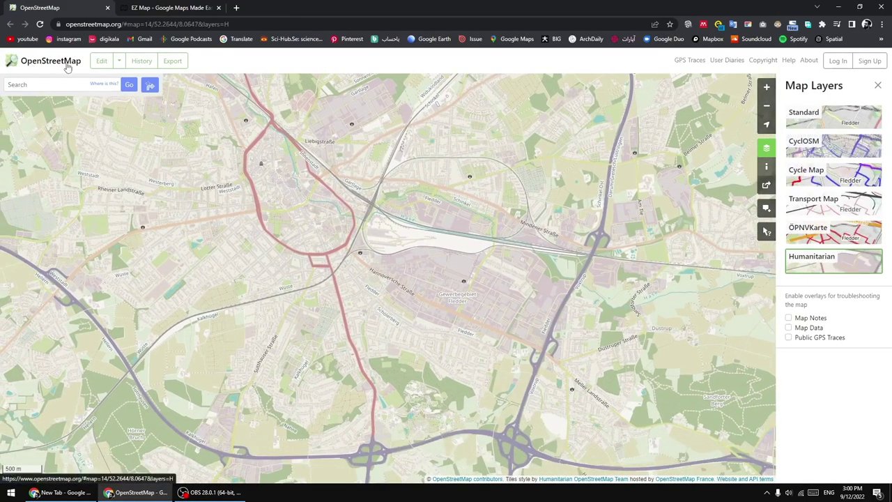
drag(524, 209, 472, 199)
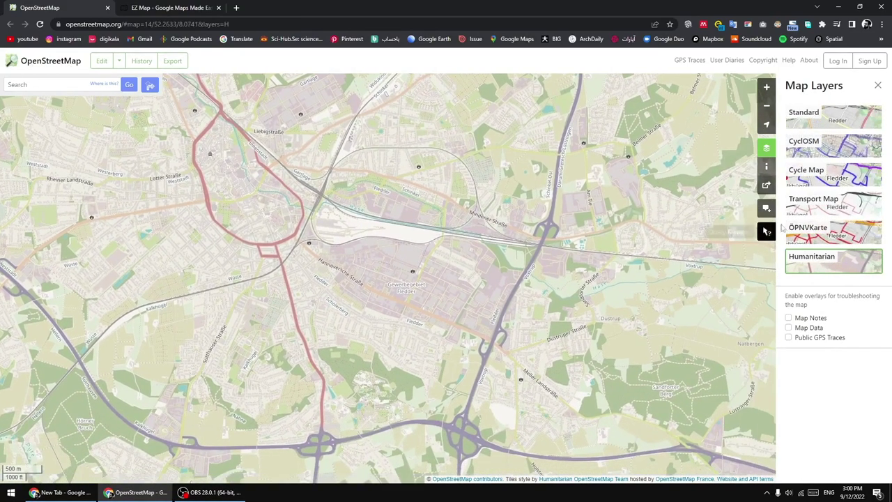
drag(423, 207, 430, 255)
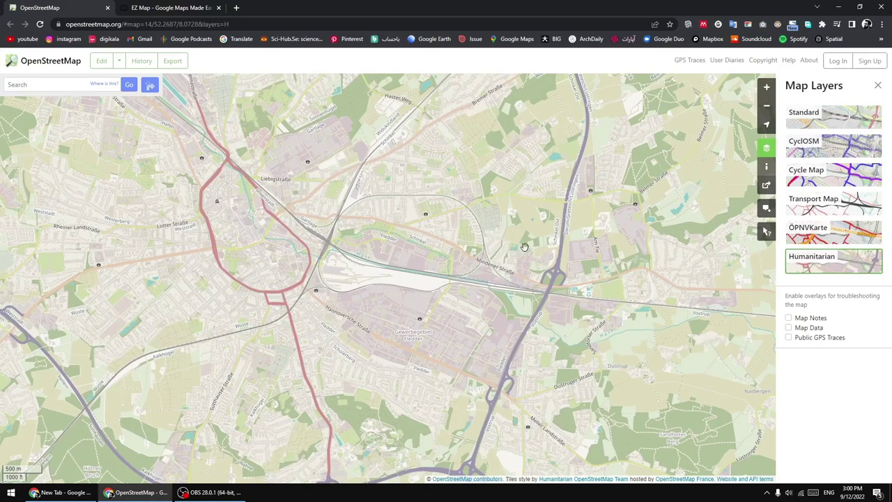
- Try Show My Location, block it and dismiss the error, then view GPS Traces and go back
click(767, 124)
click(193, 38)
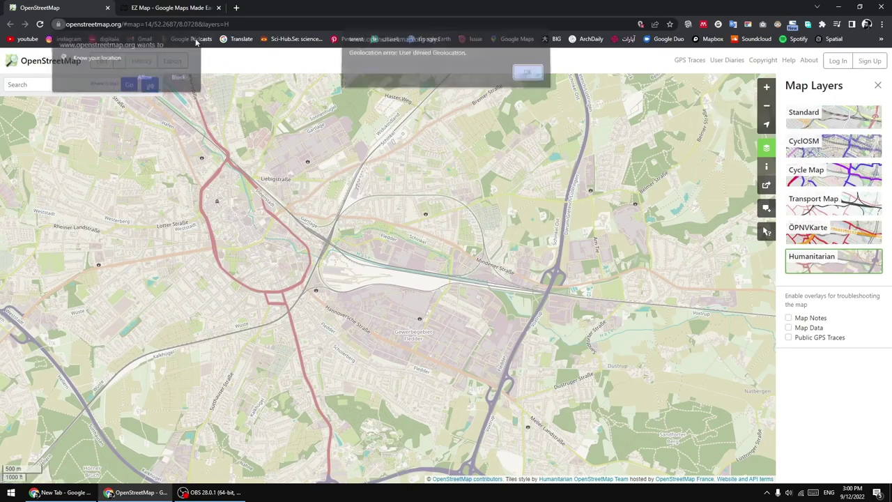
click(541, 80)
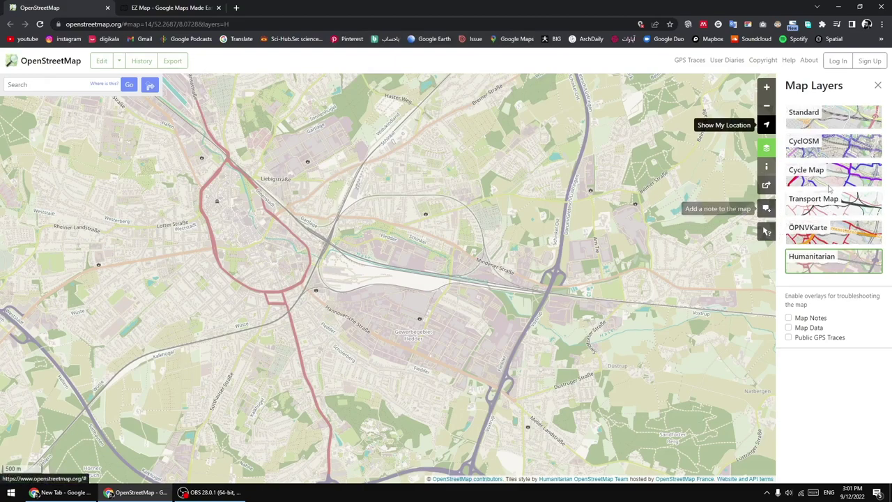
click(693, 62)
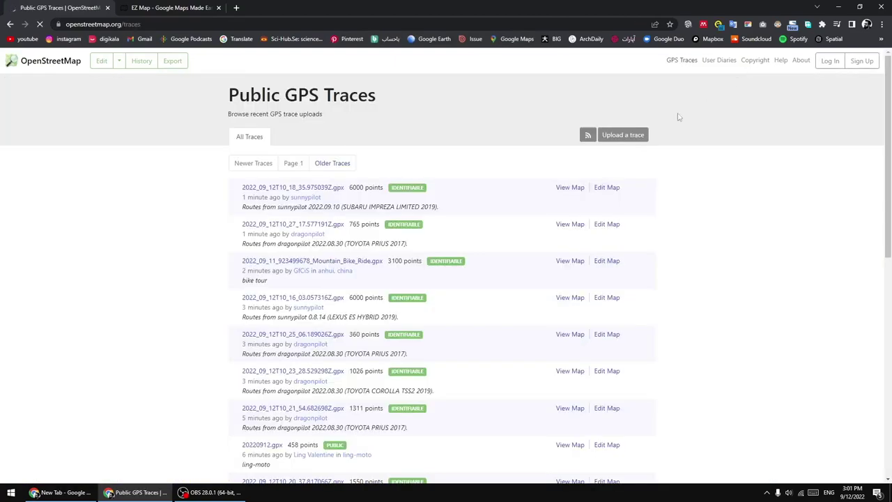
key(alt+Left)
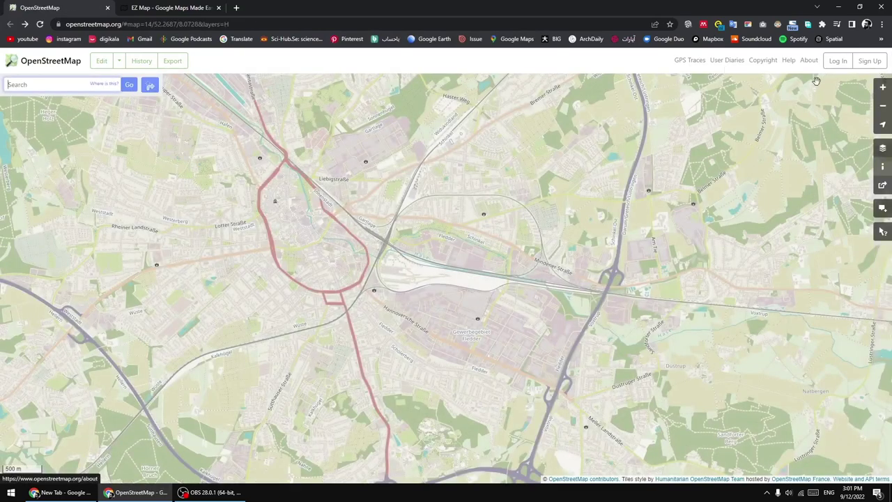
click(99, 85)
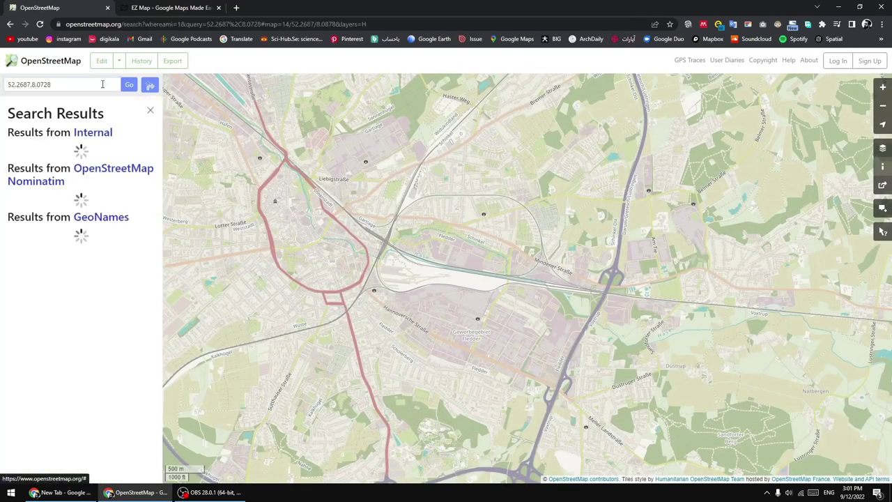
click(149, 110)
mouse_move(120, 61)
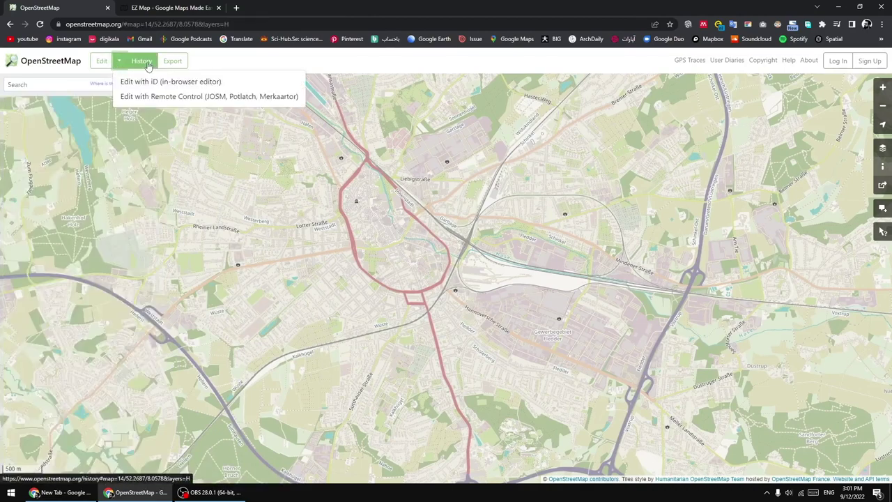
click(173, 60)
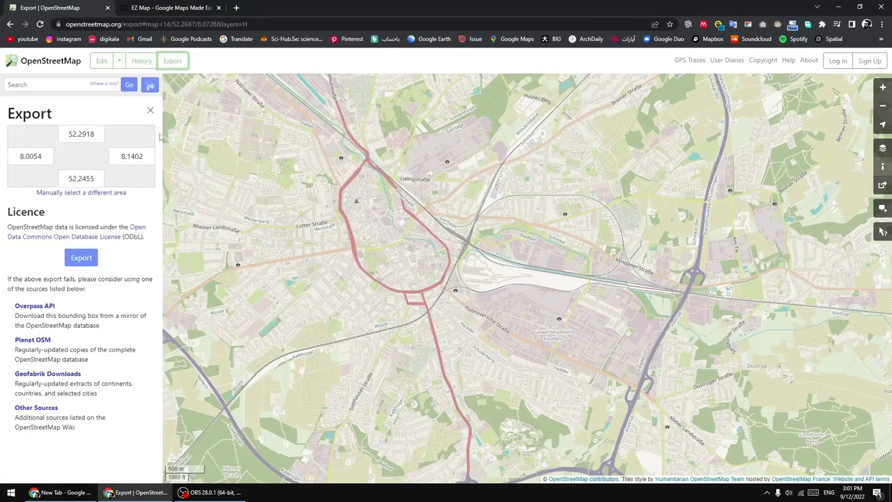
click(151, 113)
scroll(629, 223, down, 2)
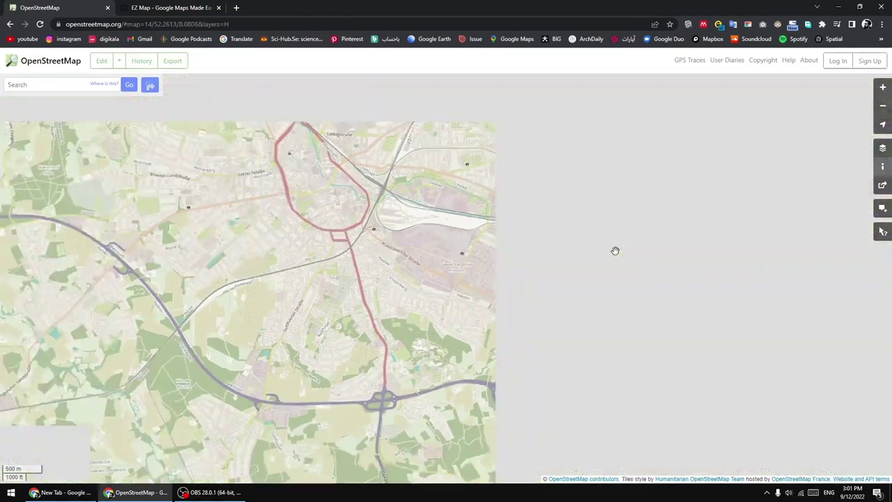
scroll(555, 242, up, 1)
scroll(499, 188, up, 1)
scroll(499, 188, up, 2)
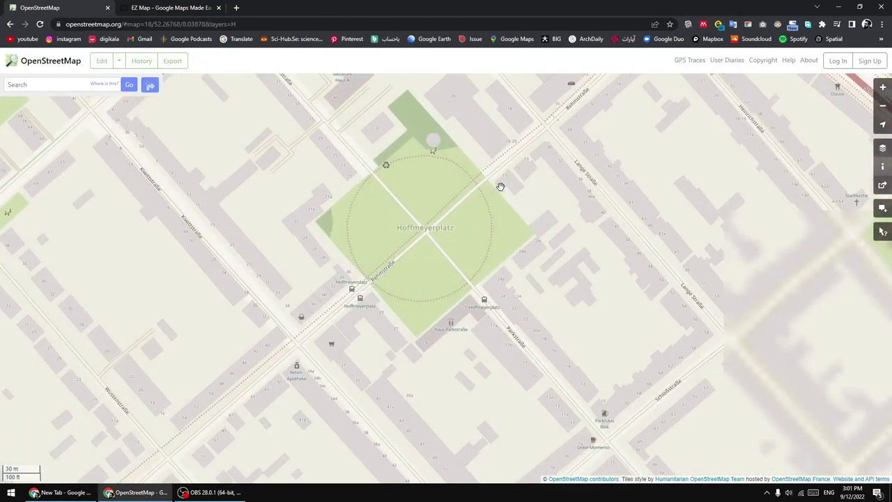
mouse_move(500, 187)
mouse_down()
mouse_move(533, 289)
mouse_move(592, 358)
mouse_move(672, 388)
mouse_up()
scroll(349, 284, up, 2)
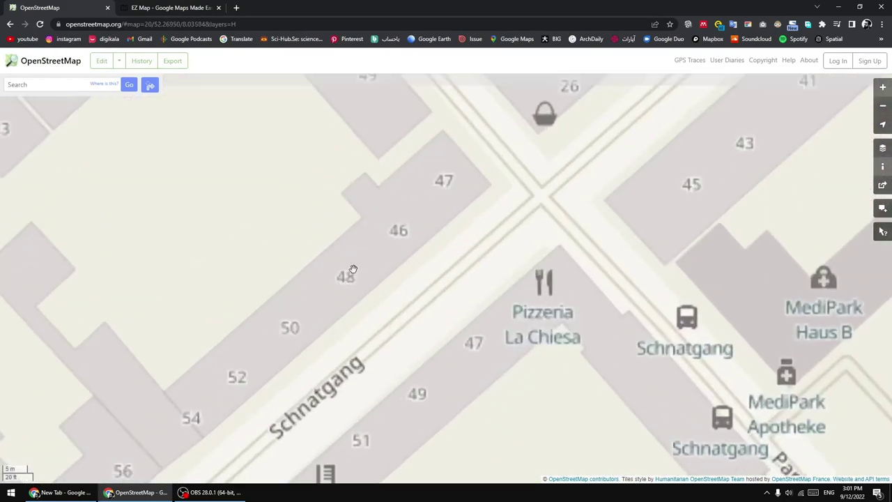
scroll(409, 262, down, 2)
scroll(409, 262, down, 2)
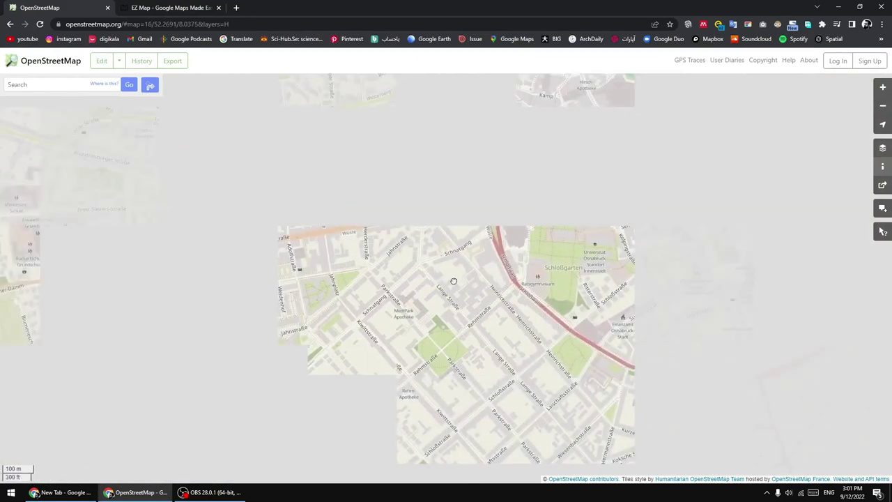
scroll(390, 253, down, 2)
click(78, 85)
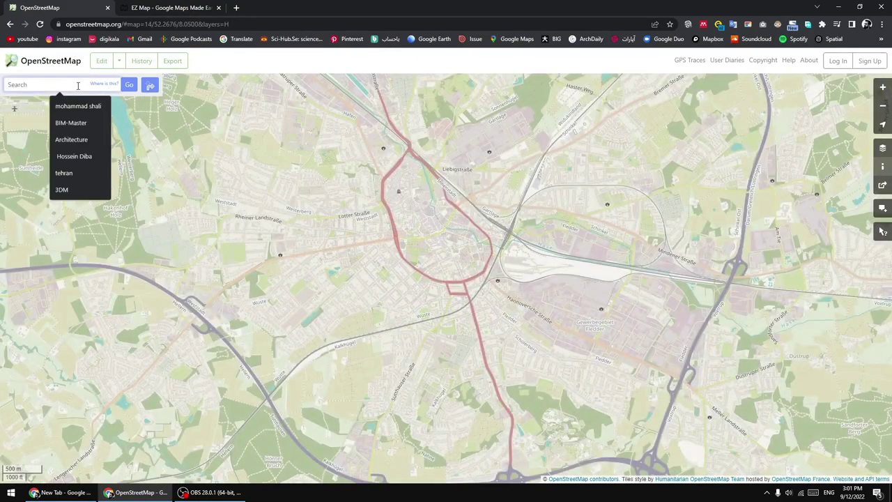
- Search for 'tehran' from the search history and zoom in on the city centre
click(66, 173)
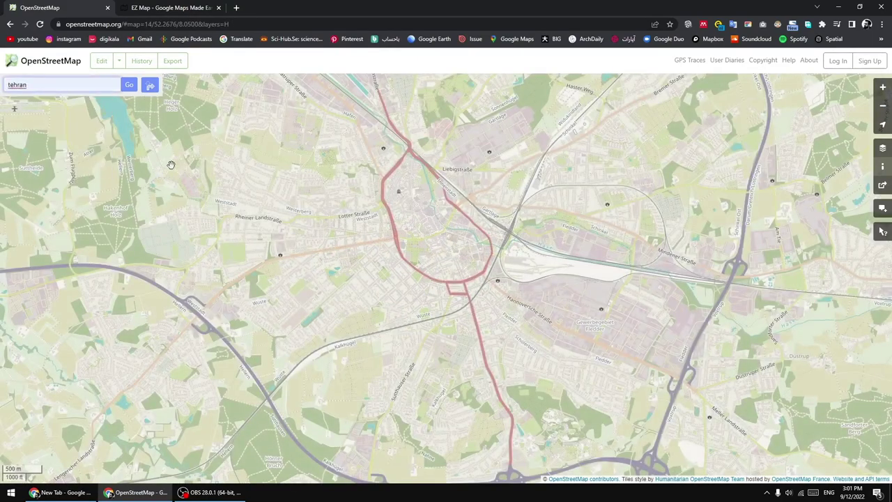
click(129, 86)
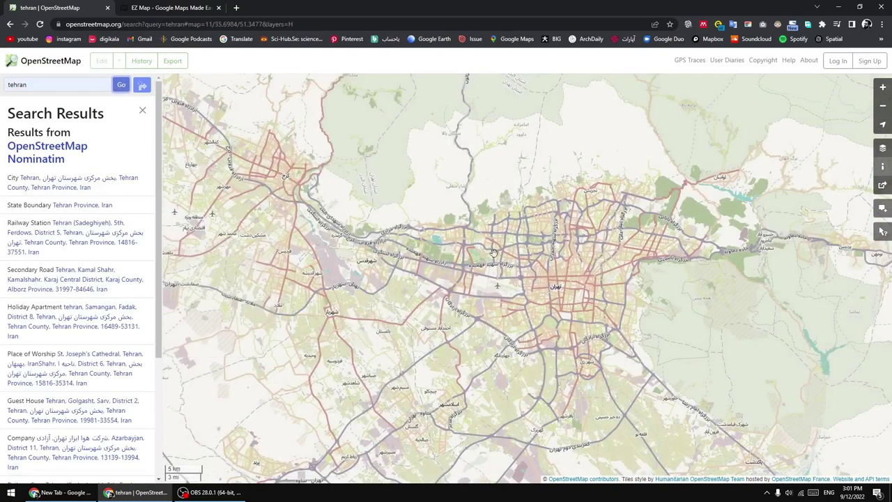
scroll(575, 318, up, 2)
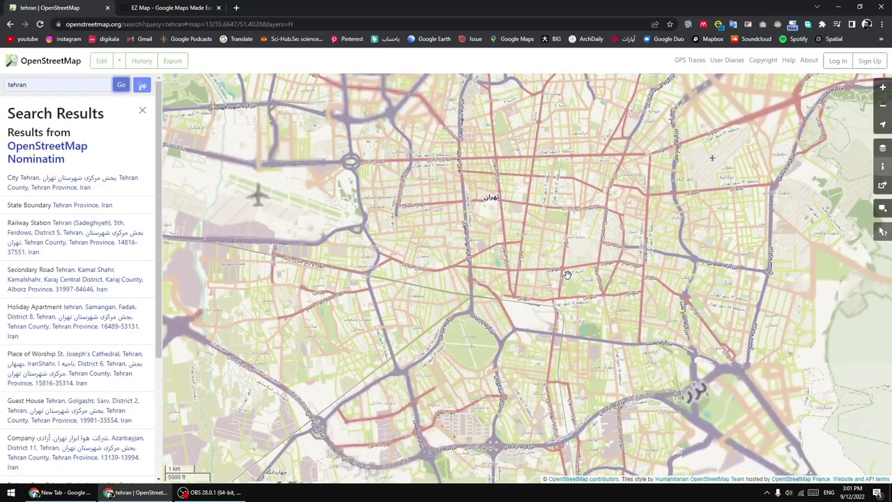
scroll(537, 232, up, 1)
scroll(432, 244, up, 1)
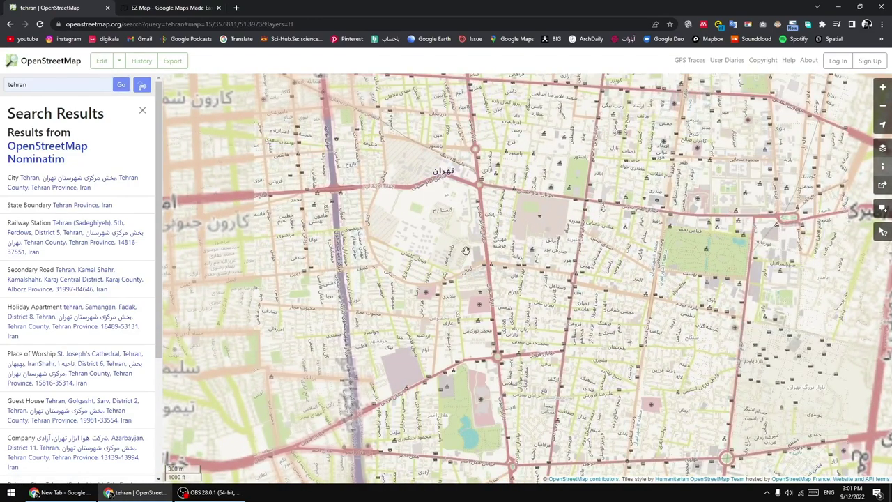
scroll(419, 255, up, 3)
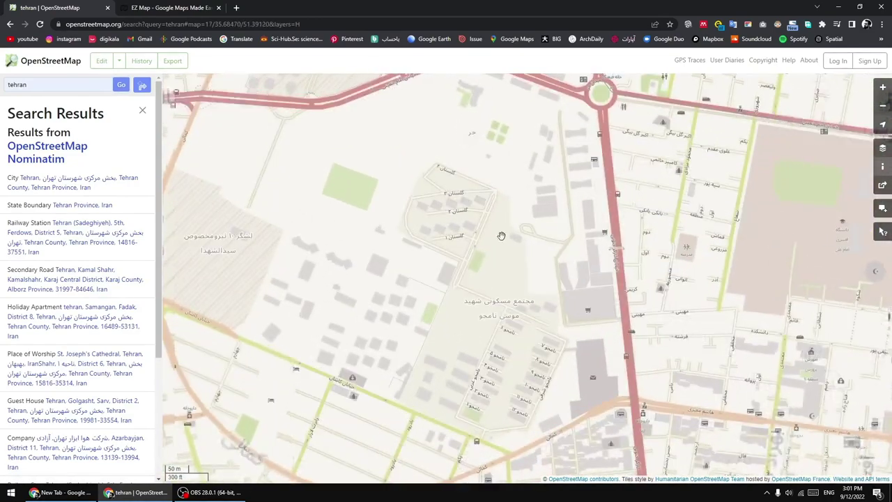
scroll(501, 232, up, 1)
- Pan and zoom around central Tehran, then close the OpenStreetMap tab
scroll(469, 214, down, 4)
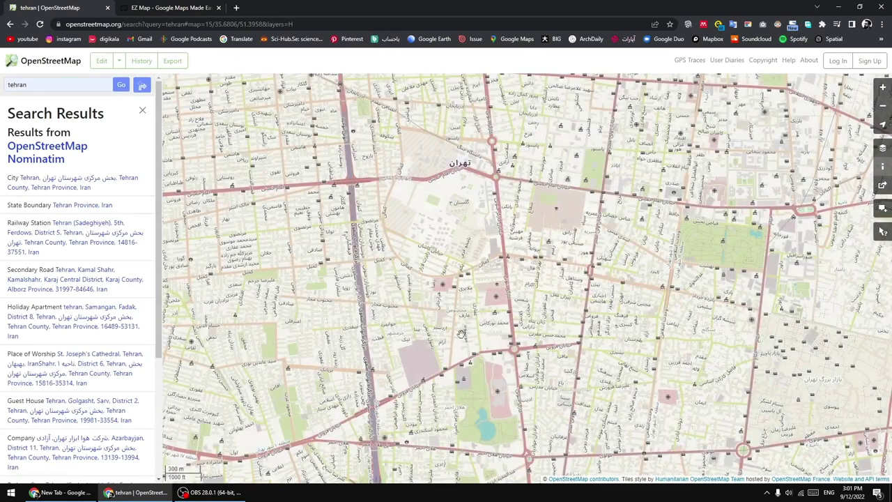
drag(461, 334, 476, 288)
scroll(402, 246, up, 2)
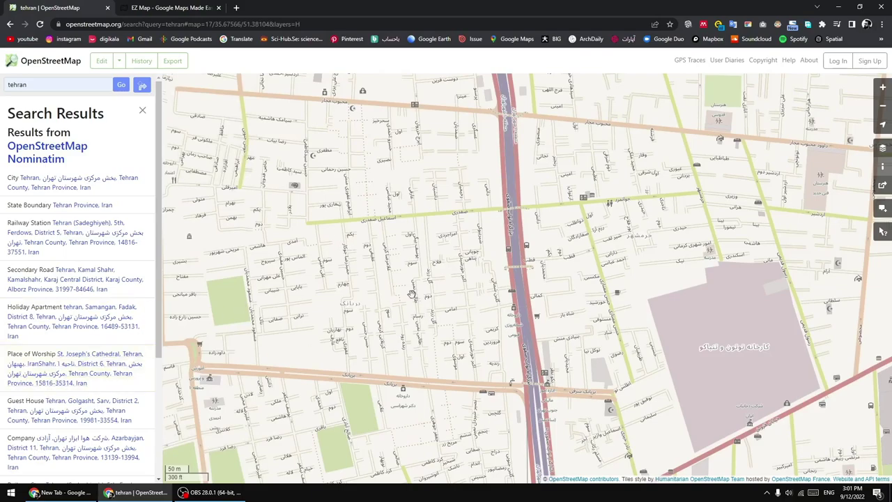
scroll(172, 365, down, 2)
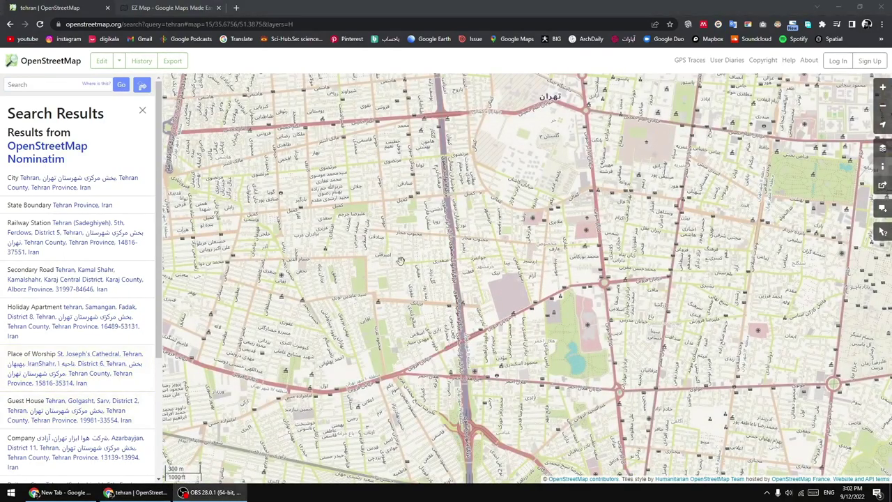
drag(485, 225, 432, 262)
scroll(433, 263, down, 2)
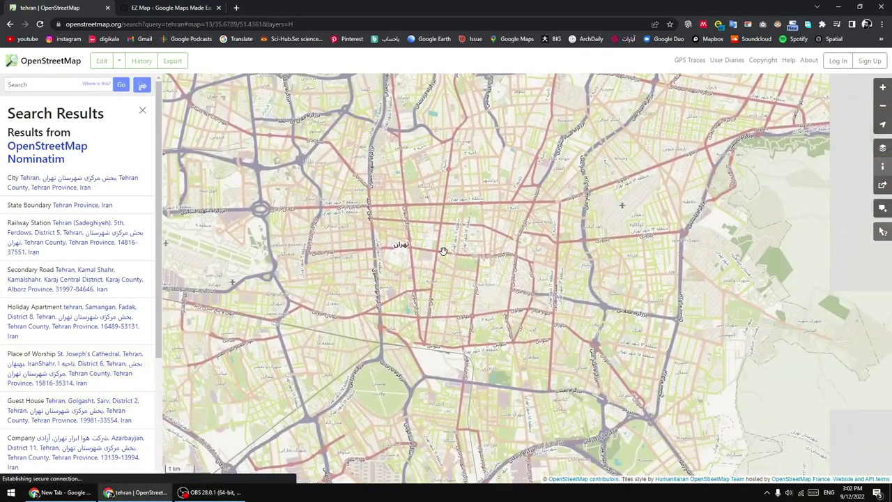
click(108, 8)
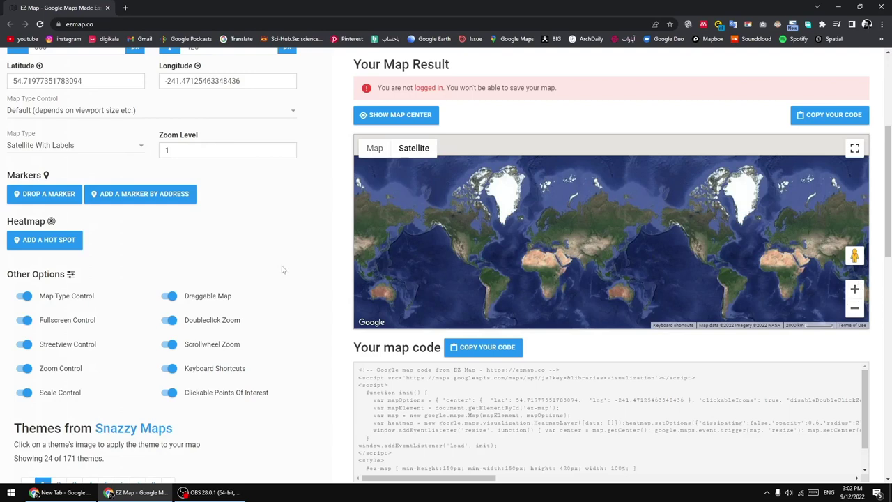
- Turn Map Type Control back on, toggle map dragging off and on, and zoom in one level
click(25, 297)
click(177, 300)
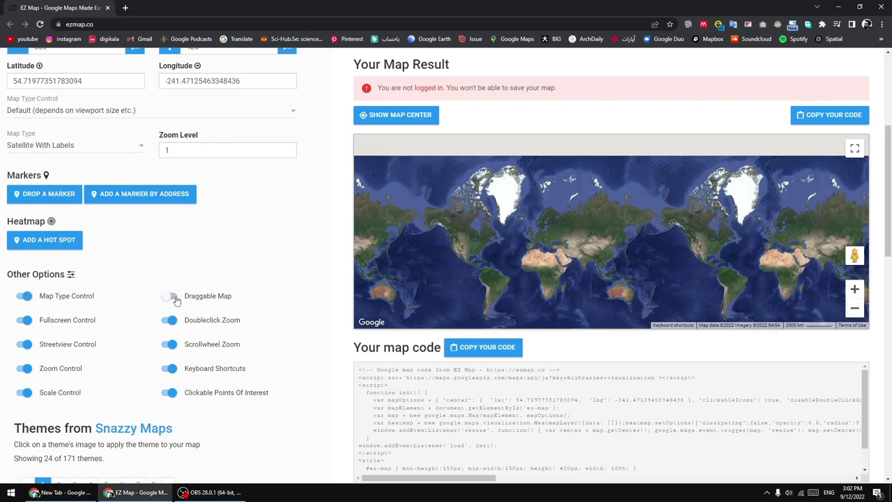
click(174, 299)
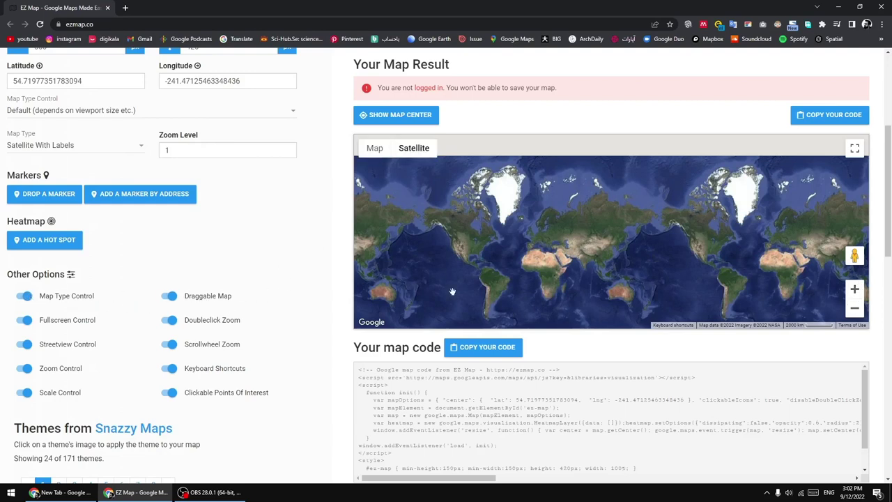
click(855, 290)
- Preview the satellite map full screen, zoom in, exit, and zoom out to level 2
click(855, 148)
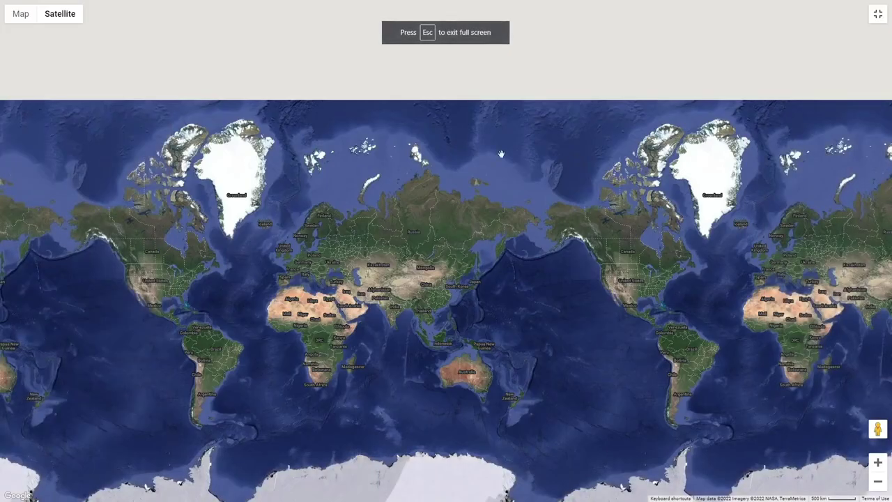
click(876, 466)
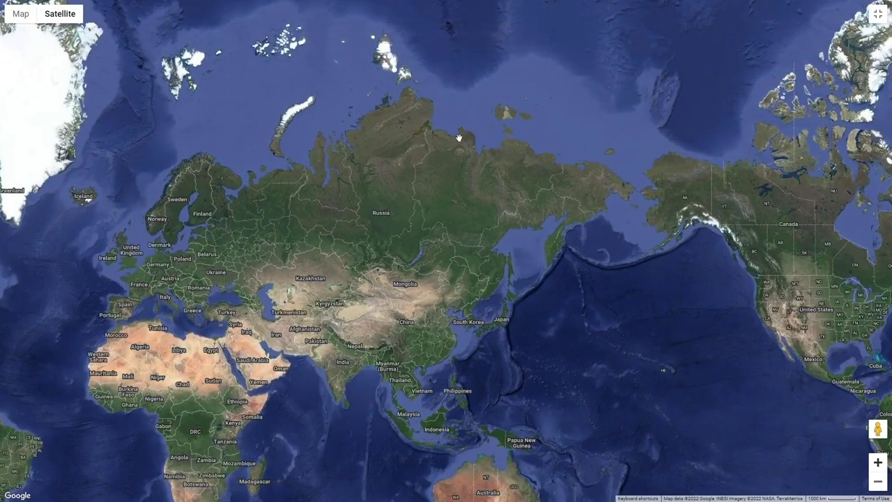
key(Escape)
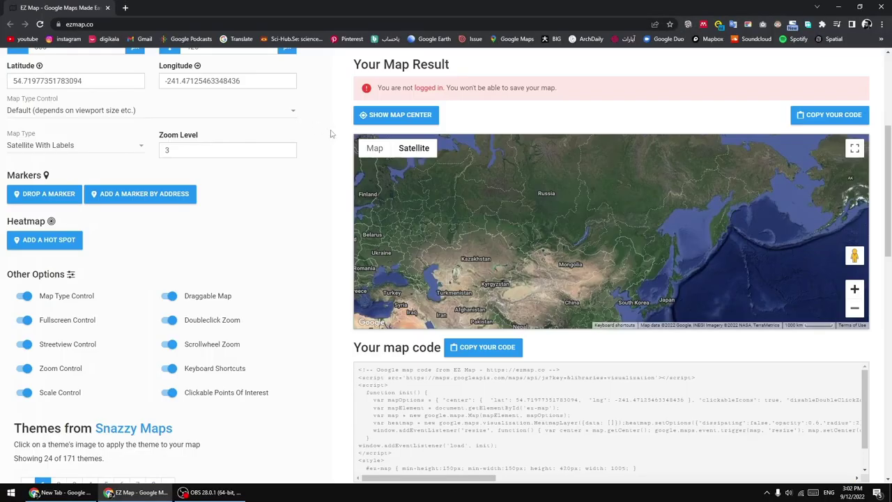
scroll(112, 75, up, 1)
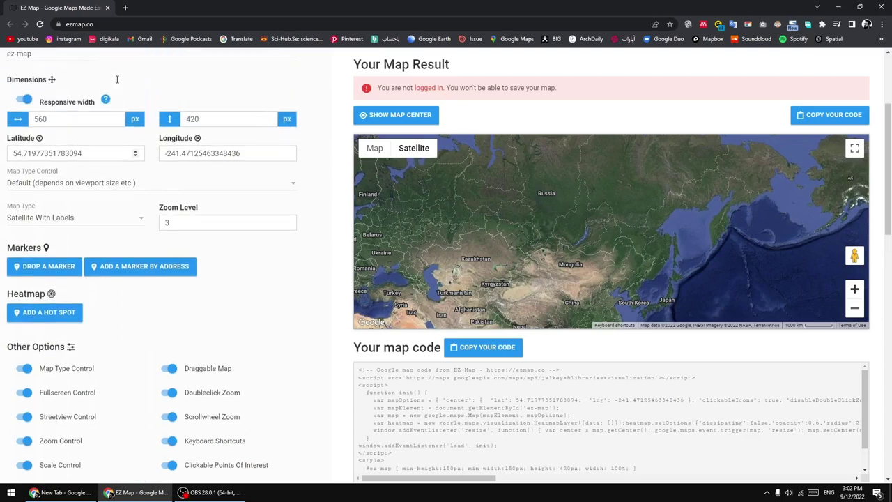
scroll(391, 181, down, 1)
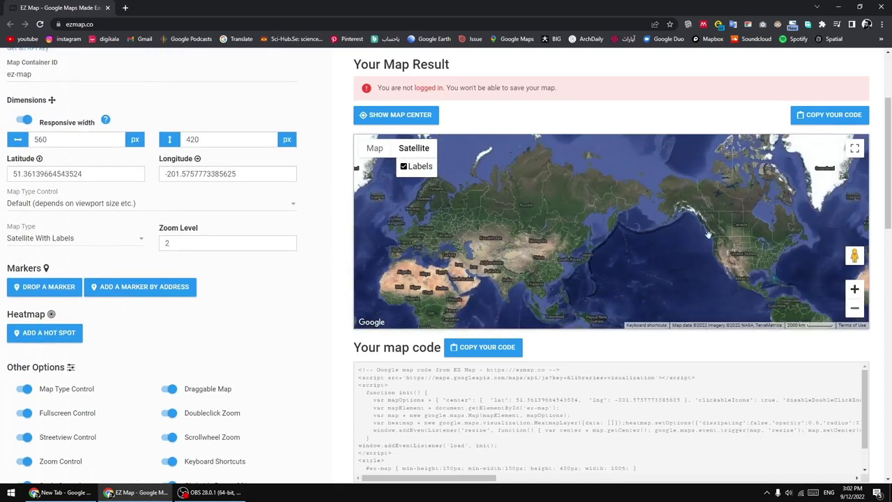
click(125, 24)
click(142, 26)
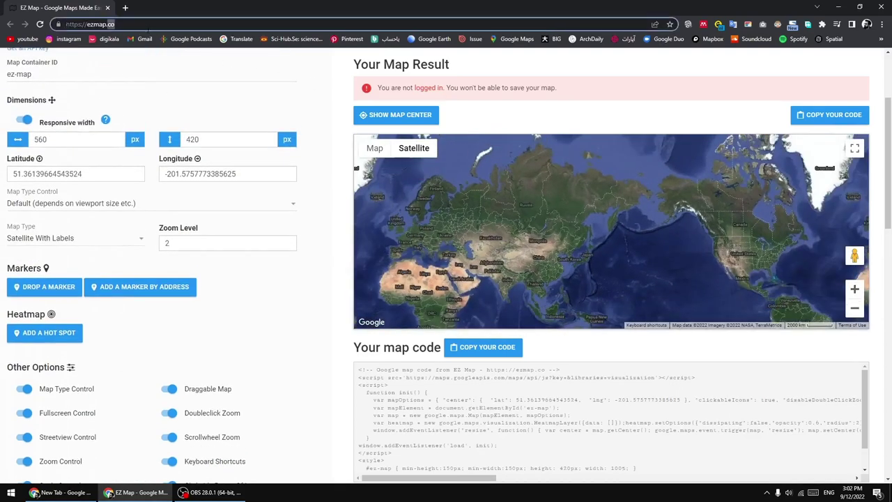
- In full screen, pan to the Atlantic and zoom from the world down to lower Manhattan
click(855, 148)
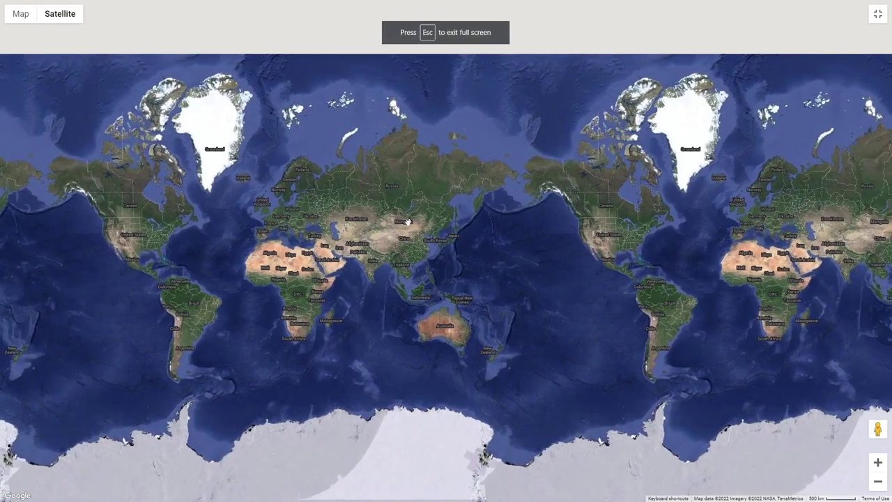
scroll(479, 279, up, 2)
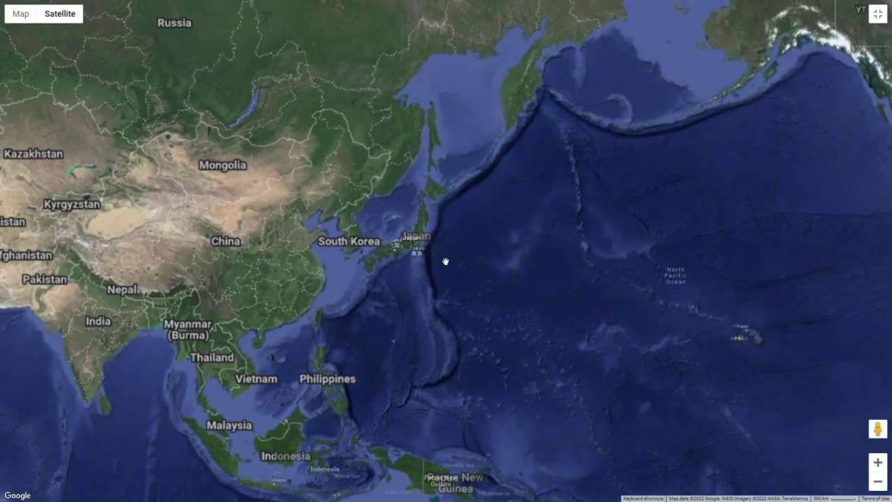
scroll(581, 233, down, 1)
drag(399, 236, 125, 291)
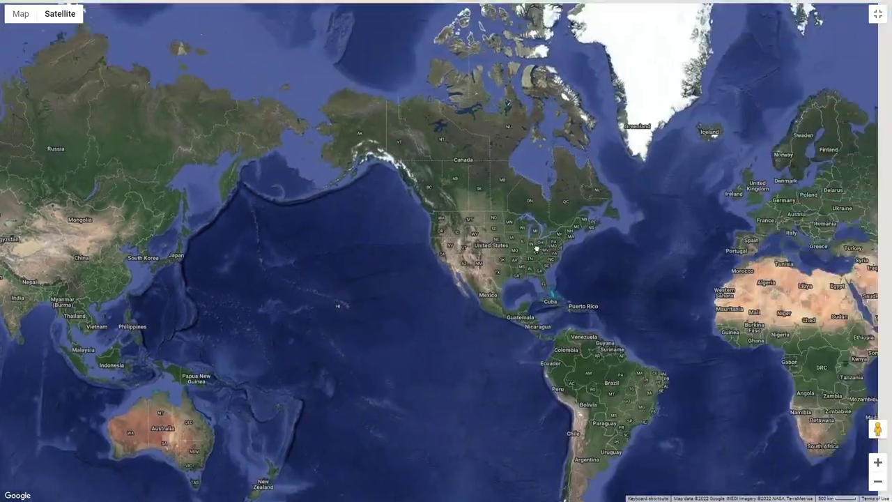
scroll(442, 240, up, 2)
scroll(466, 221, up, 1)
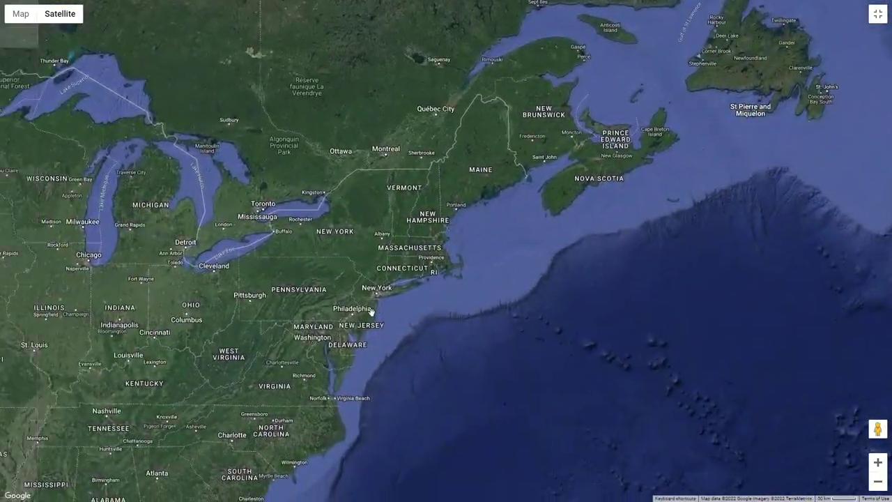
scroll(376, 258, up, 1)
scroll(363, 260, up, 2)
scroll(322, 242, up, 2)
scroll(379, 288, up, 1)
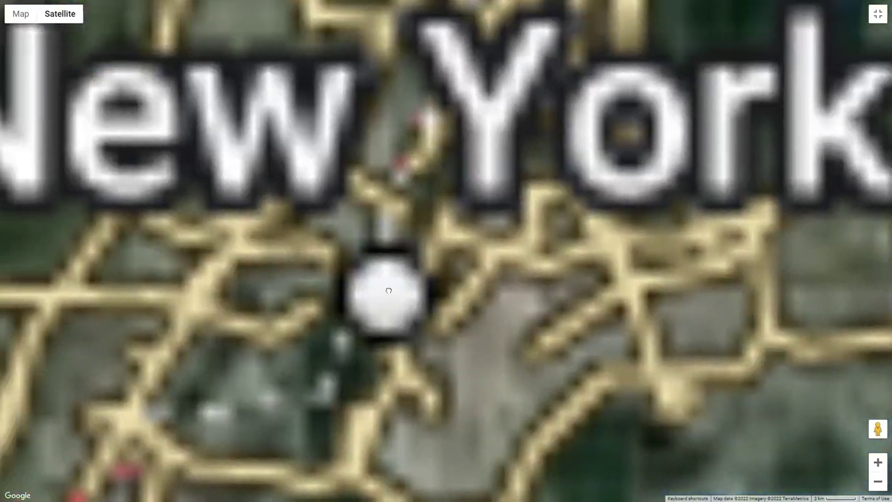
scroll(398, 307, up, 1)
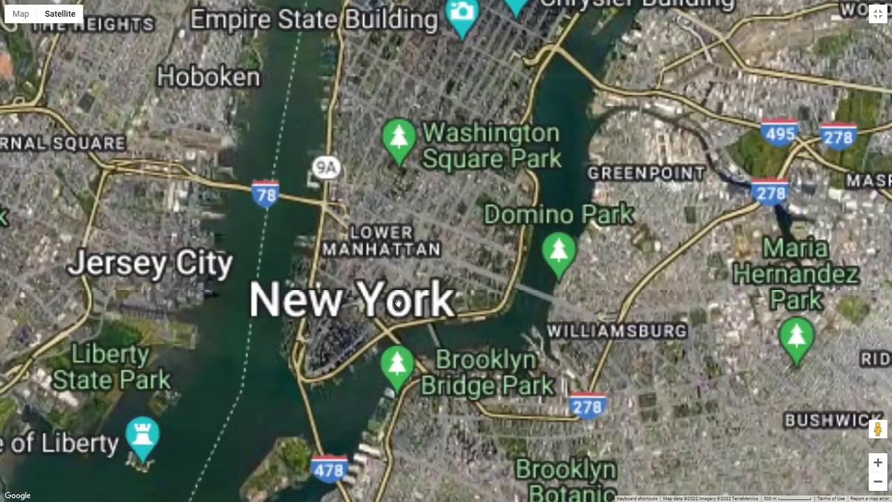
drag(385, 317, 496, 220)
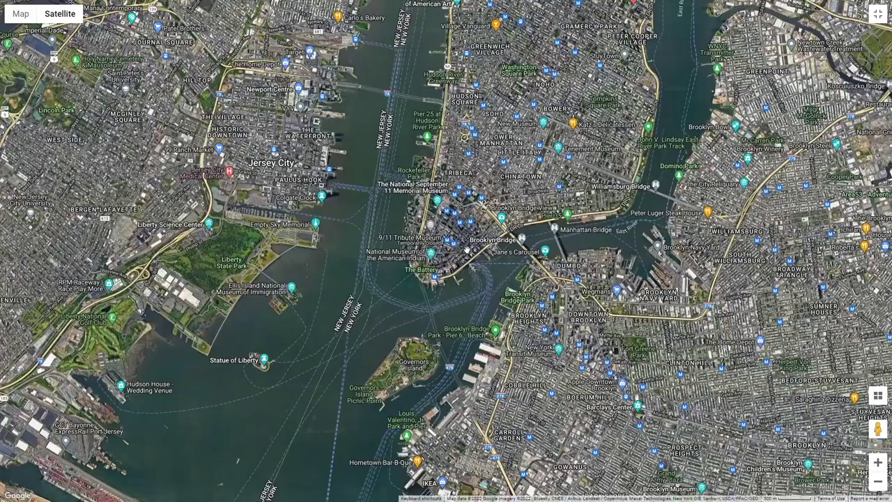
- Zoom in on FDR Drive and recentre on lower Manhattan's streets
scroll(467, 263, up, 2)
scroll(470, 259, up, 3)
scroll(470, 259, up, 2)
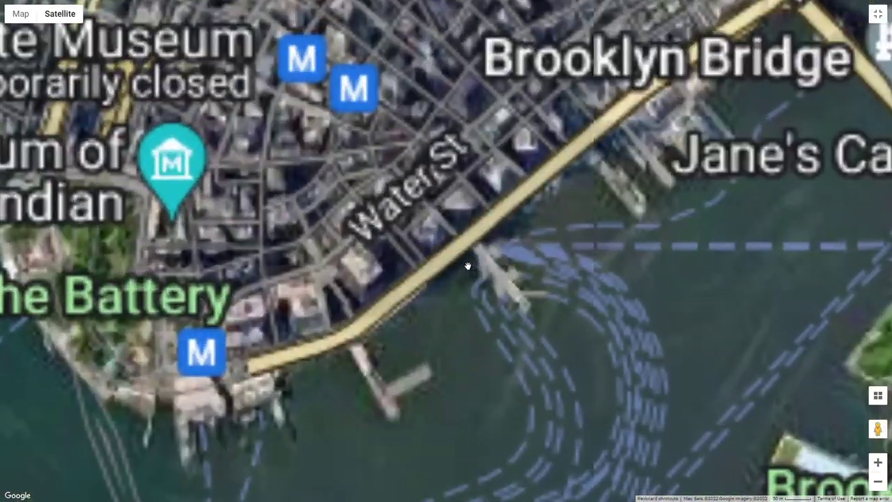
mouse_move(375, 208)
mouse_down()
mouse_move(391, 220)
mouse_move(439, 224)
mouse_up()
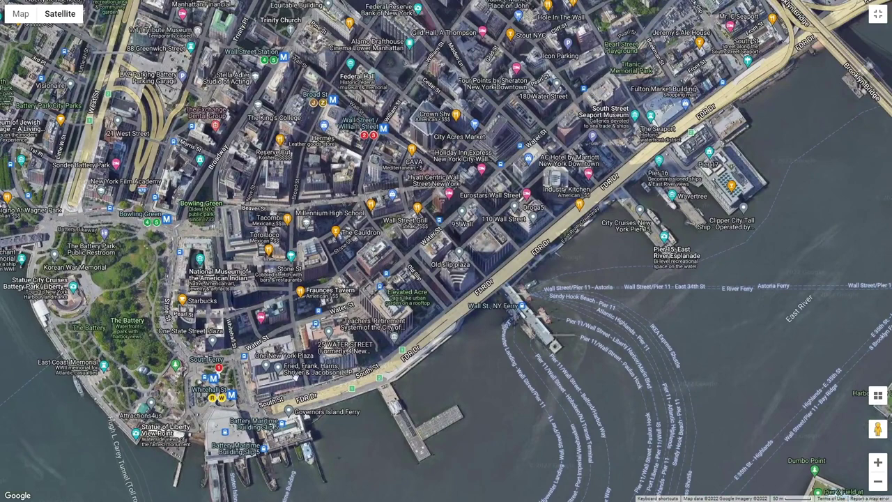
scroll(448, 290, down, 2)
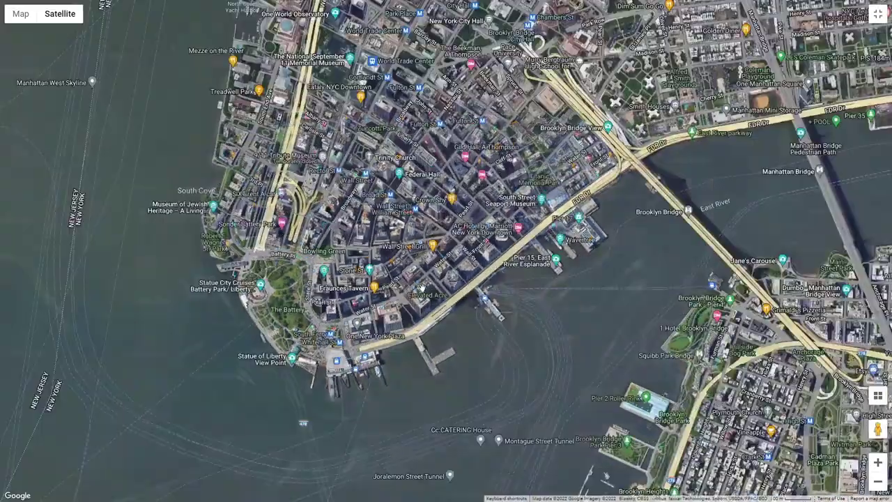
scroll(355, 322, up, 5)
scroll(355, 322, down, 2)
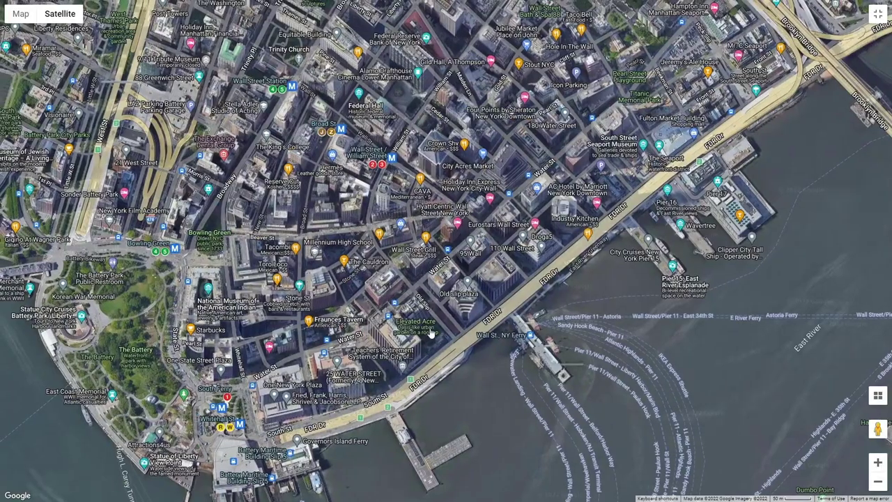
scroll(441, 344, up, 2)
scroll(432, 344, down, 2)
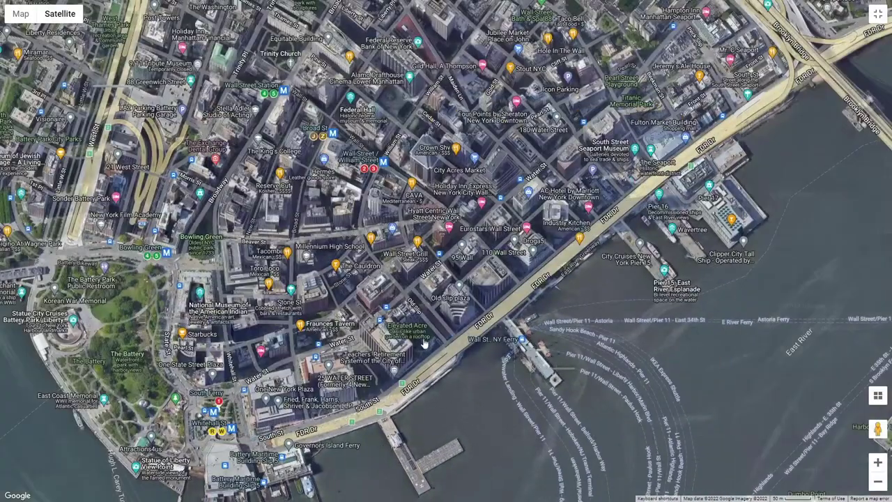
drag(419, 242, 442, 271)
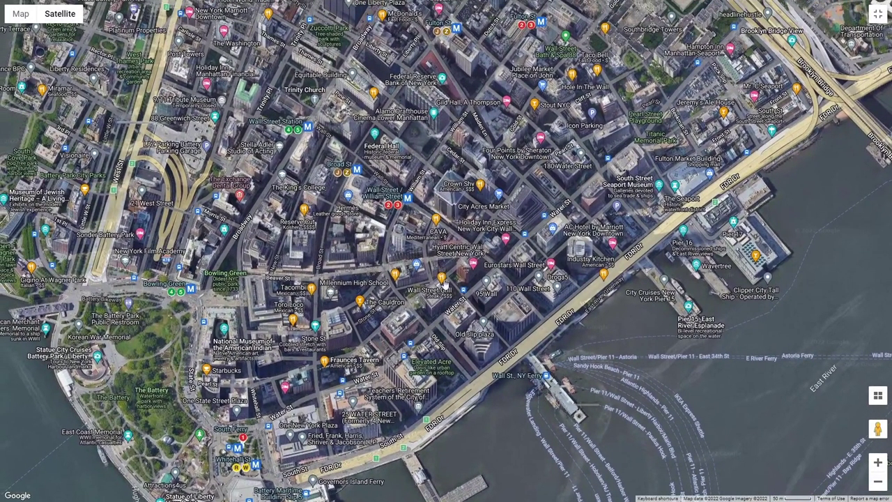
- Nudge and zoom the tilted 3D view around lower Manhattan
scroll(437, 379, up, 3)
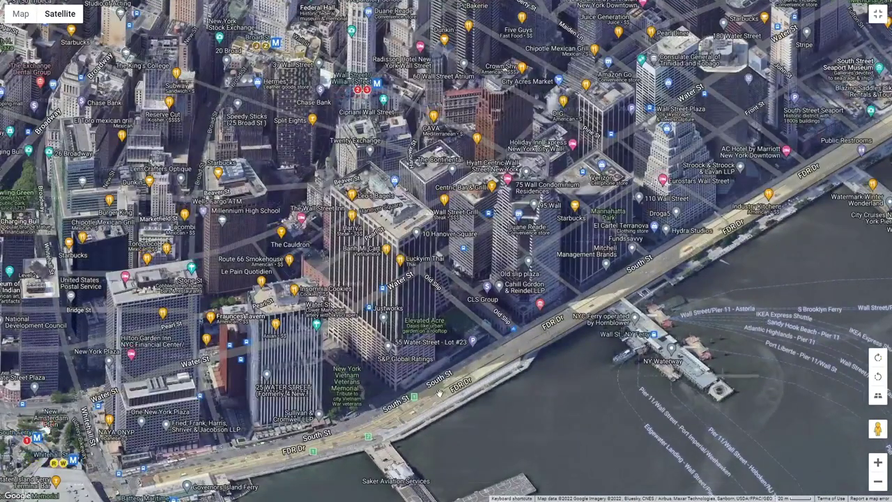
drag(410, 283, 422, 297)
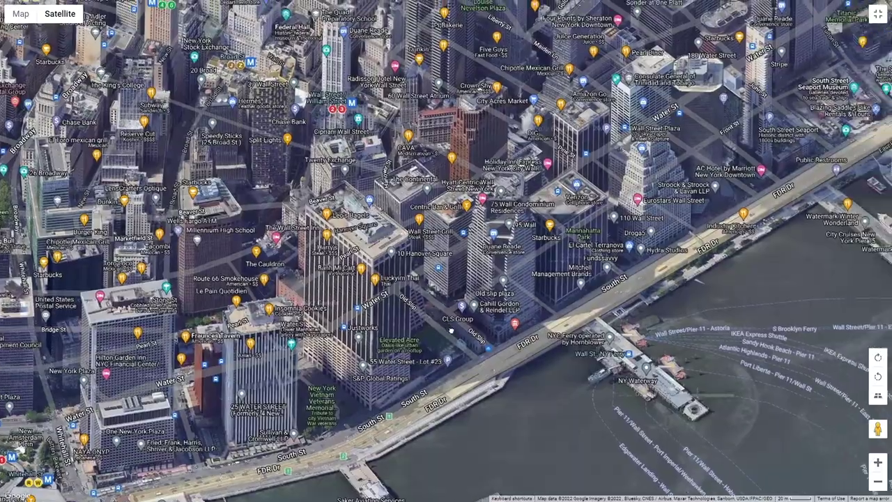
drag(485, 349, 455, 345)
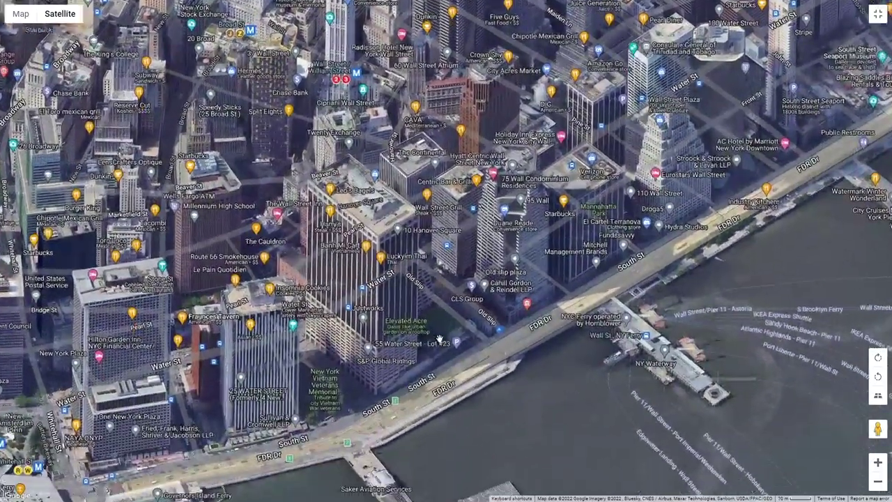
scroll(449, 344, up, 5)
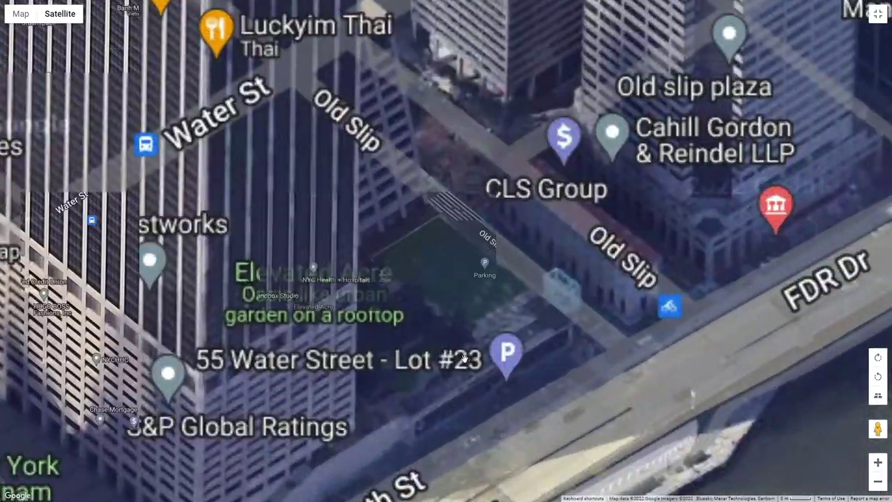
scroll(465, 358, down, 5)
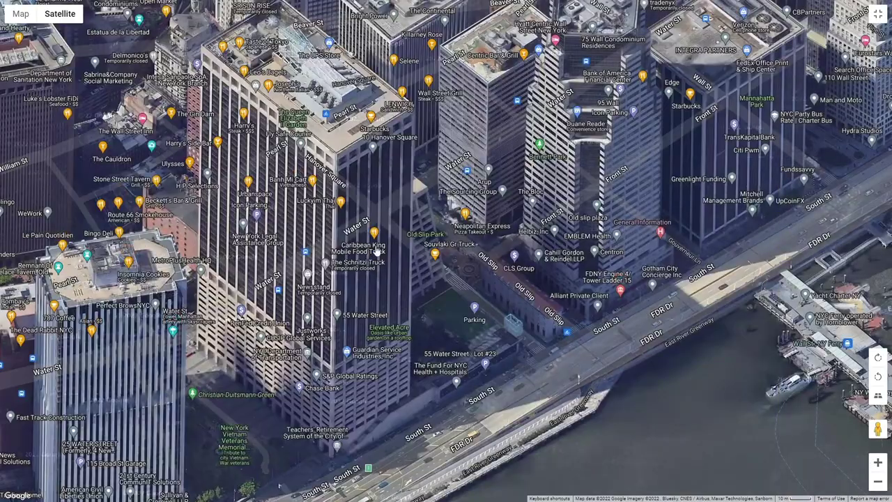
scroll(377, 252, down, 3)
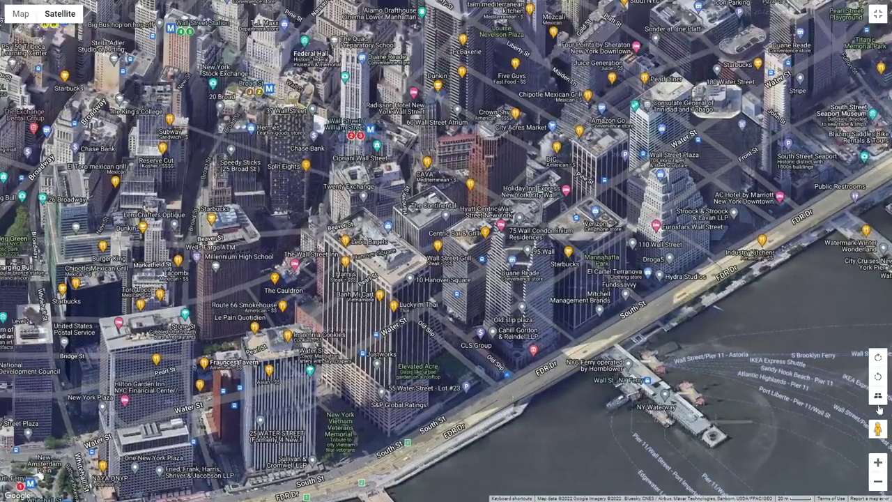
- Switch to flat view, tilt back to 45°, and pan past Wall Street Plaza to Pier 16
click(879, 397)
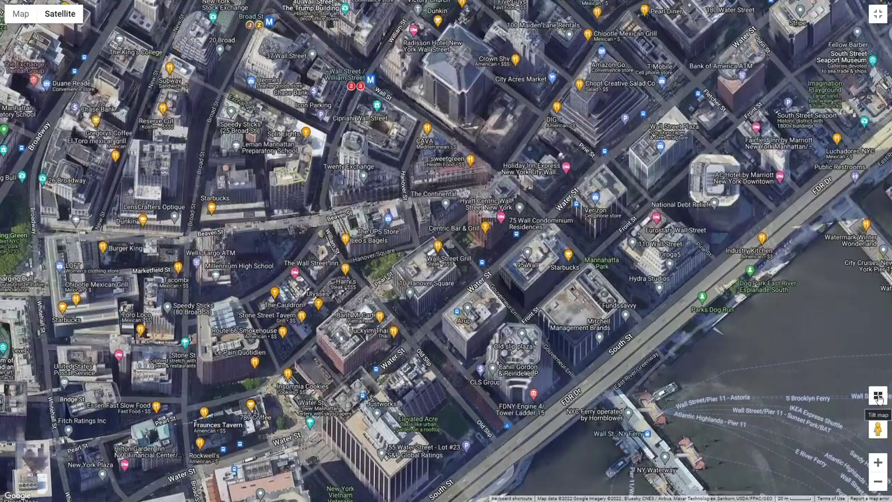
scroll(553, 331, up, 2)
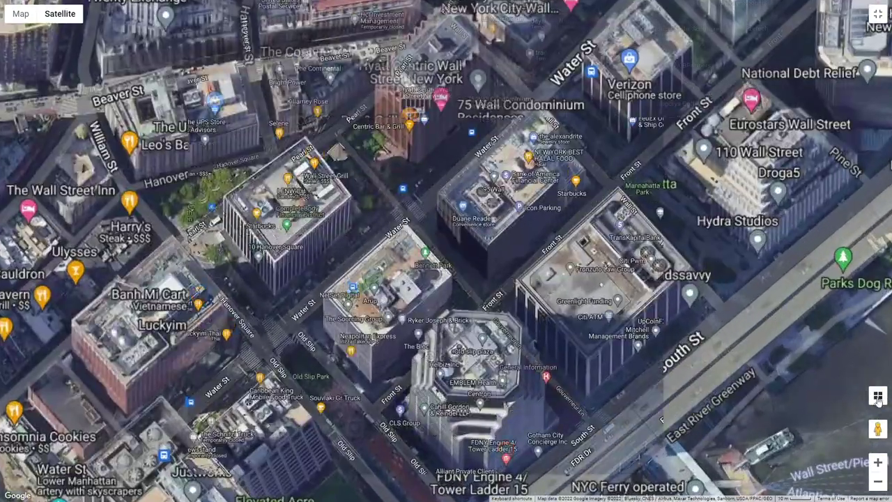
click(879, 396)
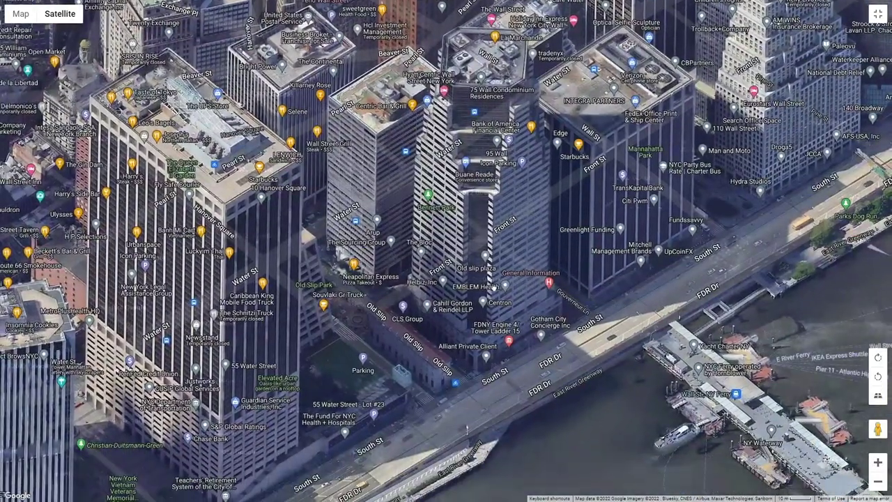
drag(507, 337, 302, 377)
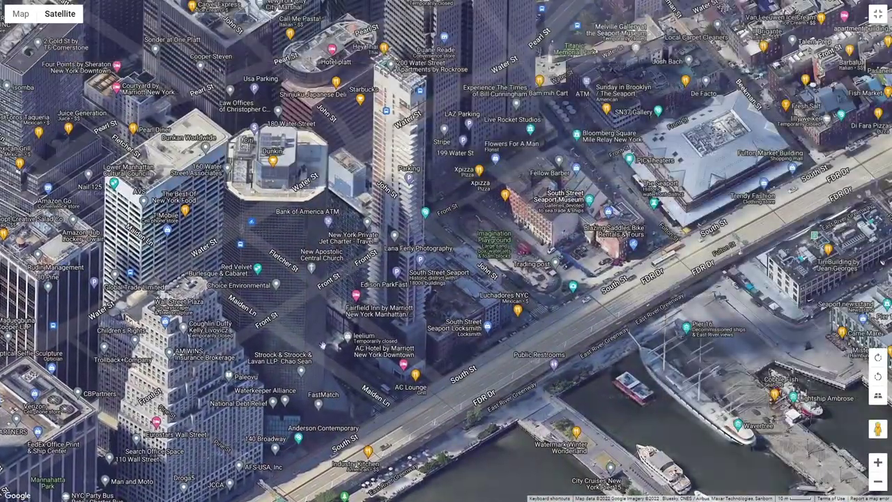
drag(606, 233, 518, 300)
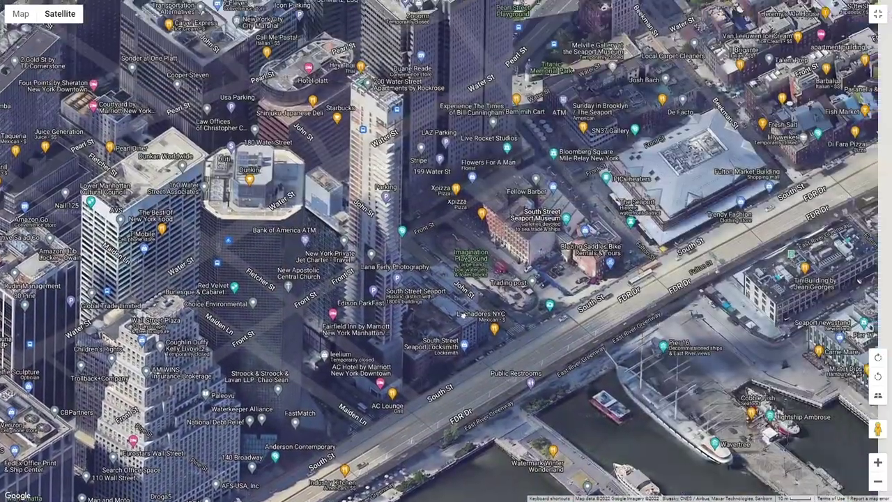
key(Up)
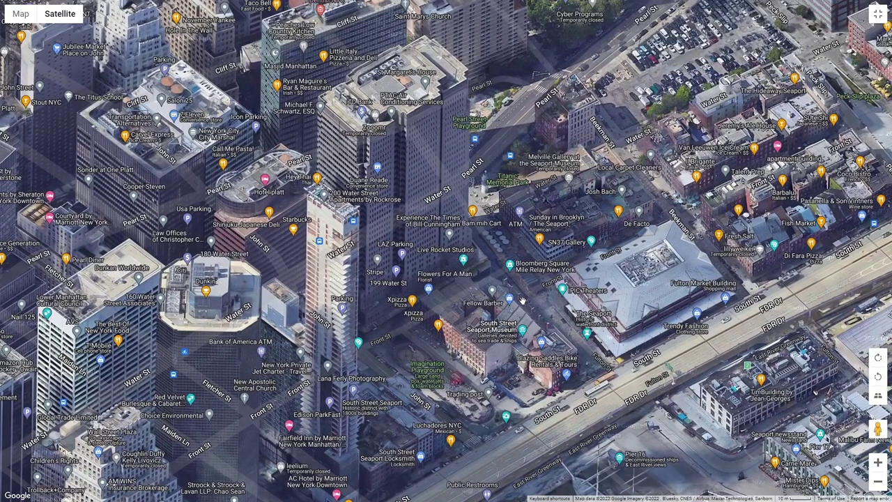
scroll(444, 258, down, 3)
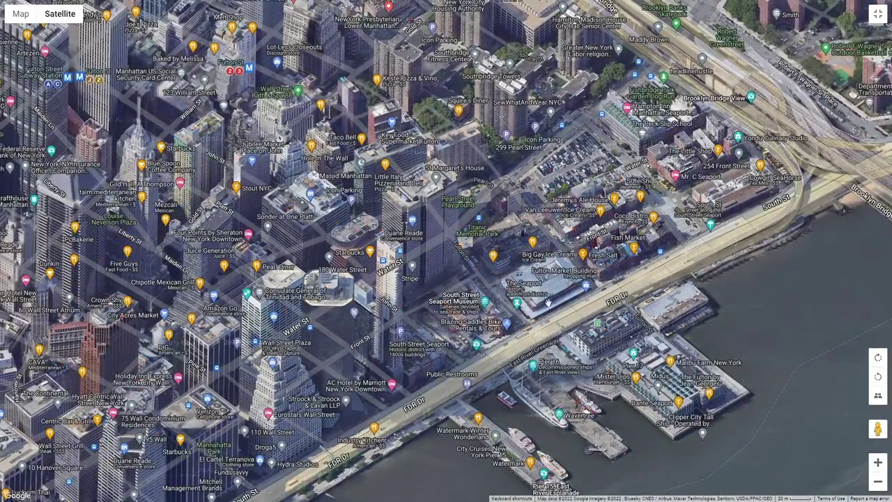
- Exit full screen and turn off scale, zoom, Street View, fullscreen, map type and keyboard shortcuts
click(878, 14)
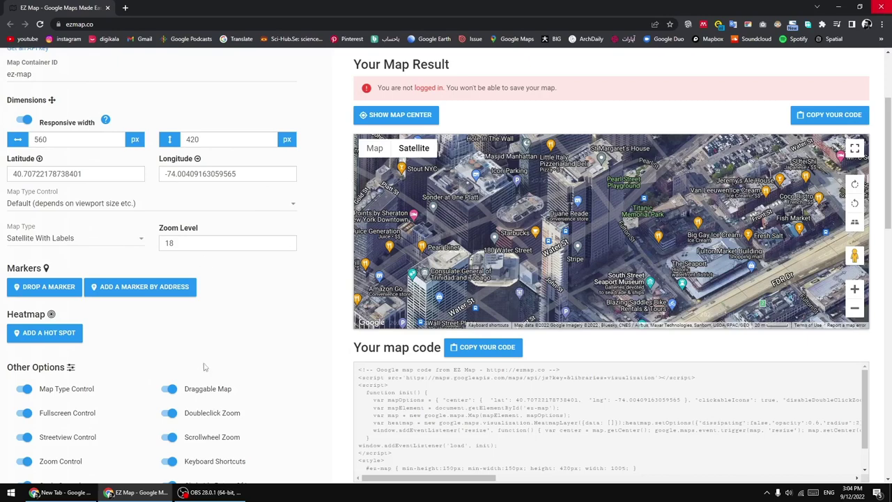
scroll(76, 408, down, 1)
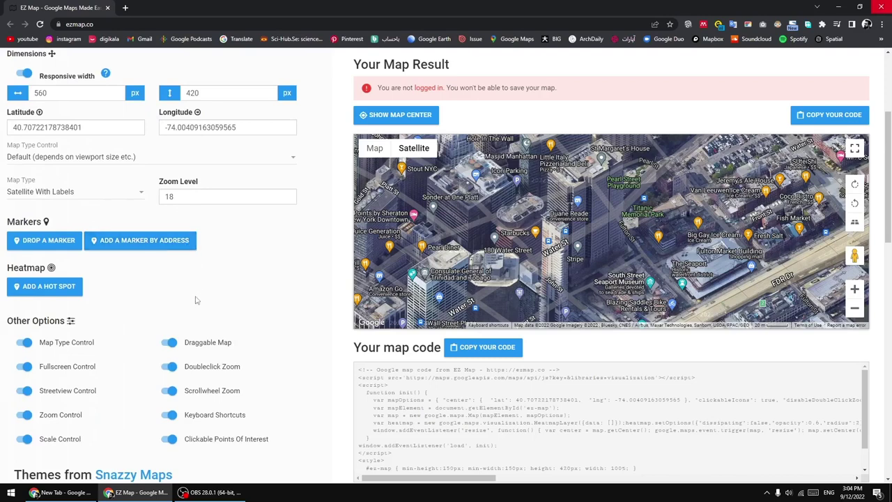
scroll(196, 301, down, 2)
click(24, 346)
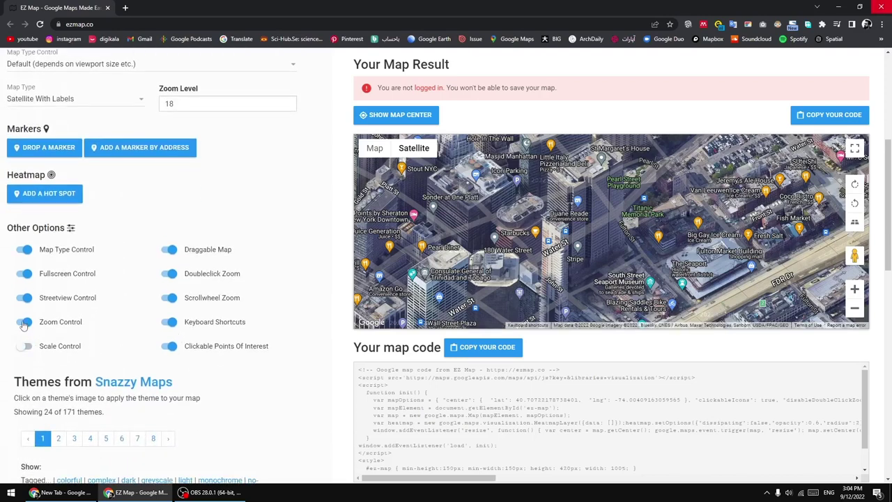
click(24, 323)
click(25, 298)
click(24, 273)
click(25, 248)
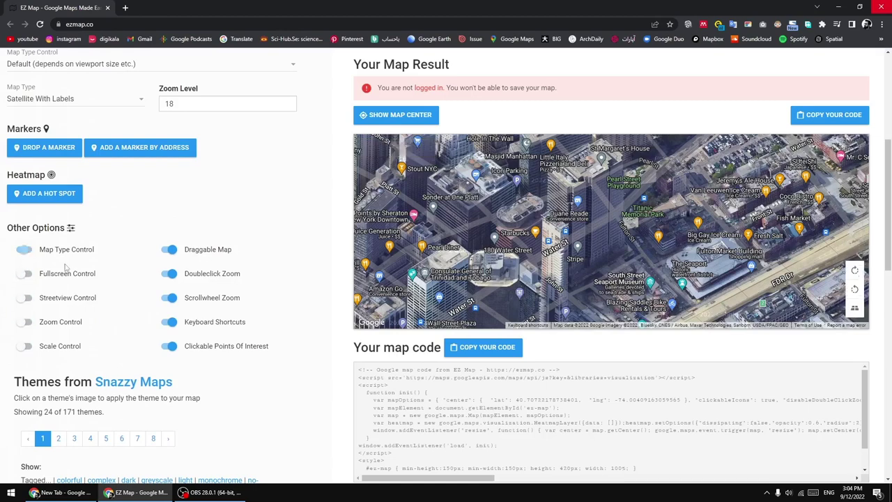
click(169, 321)
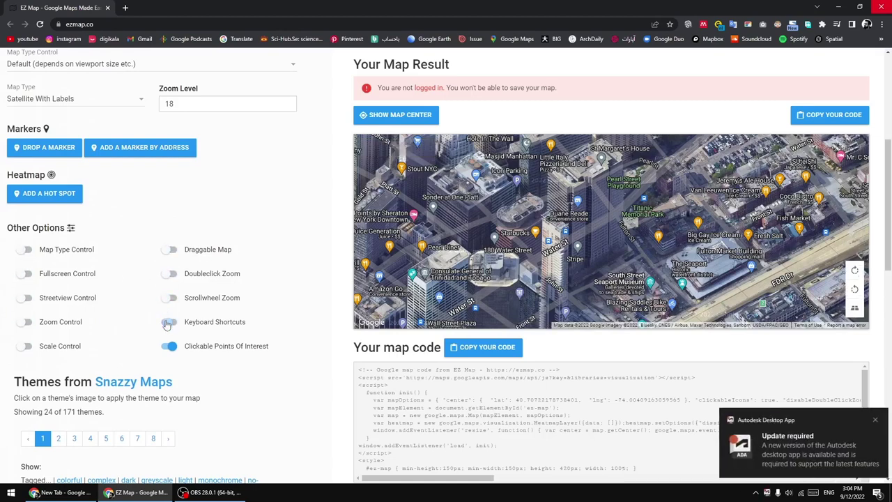
click(872, 421)
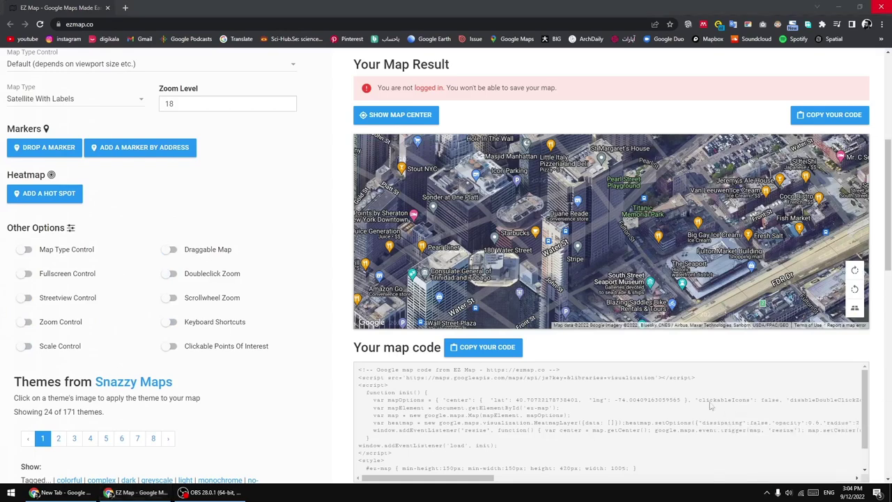
scroll(90, 395, down, 1)
- Page through Snazzy Maps themes to pages 2 and 4, then apply the airport theme
click(66, 397)
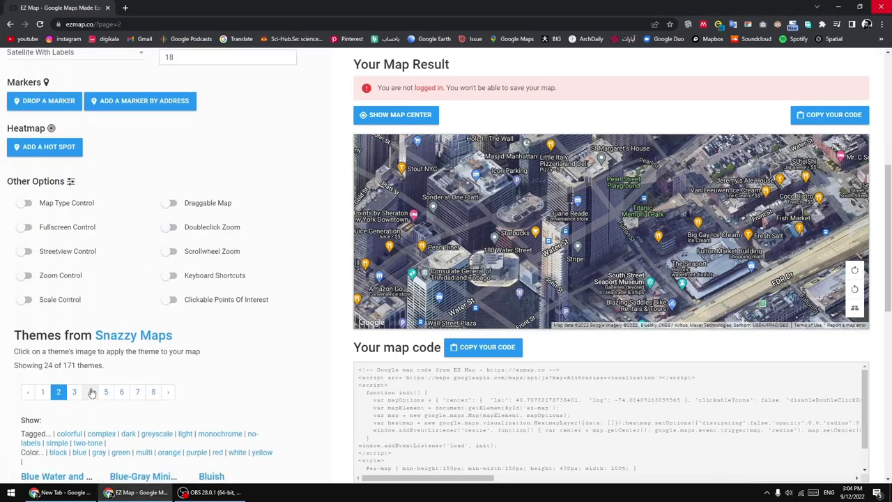
click(83, 398)
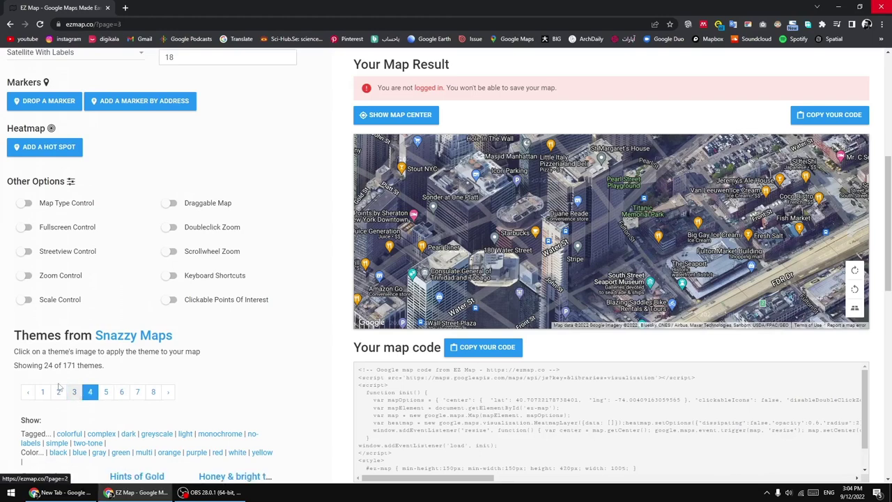
scroll(198, 285, up, 4)
scroll(199, 285, down, 1)
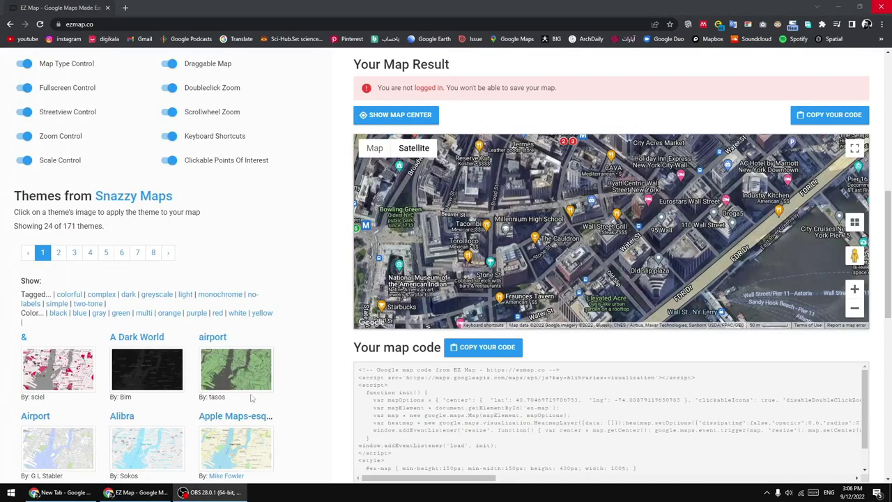
click(241, 374)
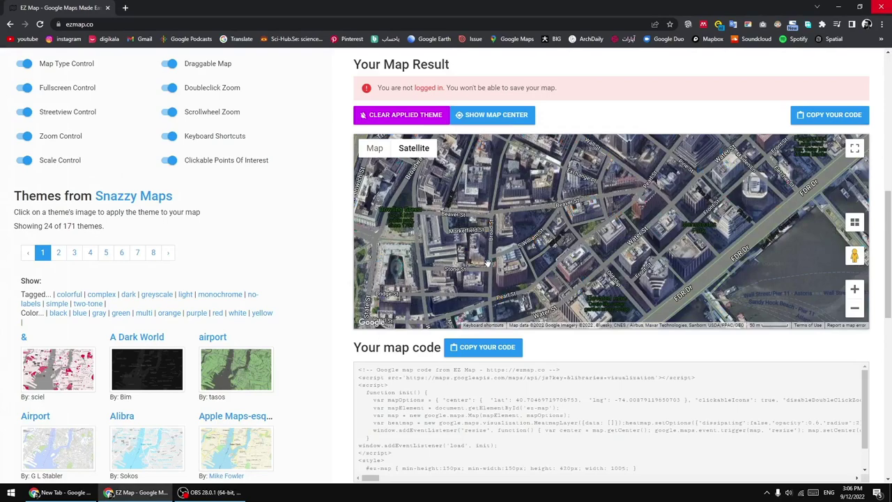
- Apply A Dark World, then a white-roads theme, then Apple Maps-esque to the satellite map
scroll(487, 262, down, 2)
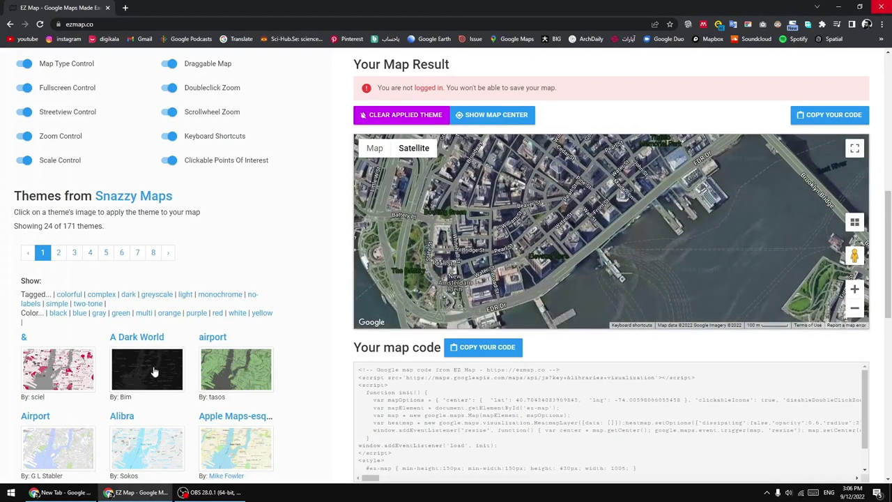
click(155, 371)
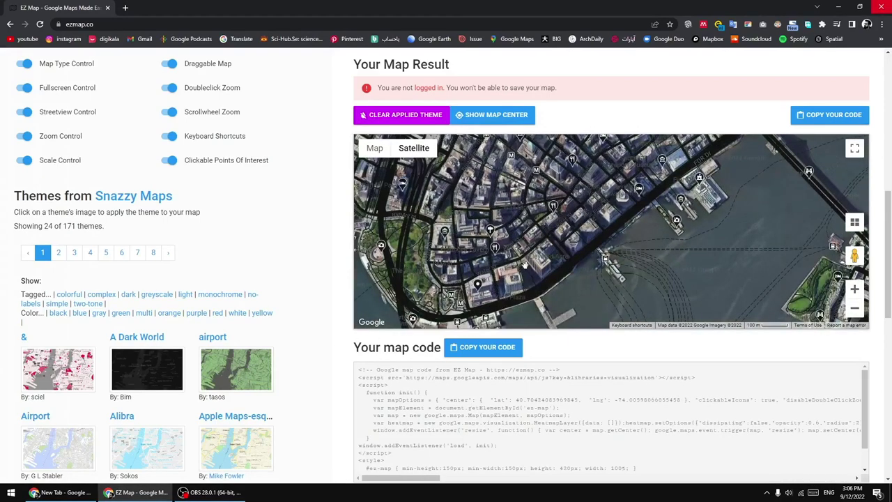
scroll(527, 265, up, 3)
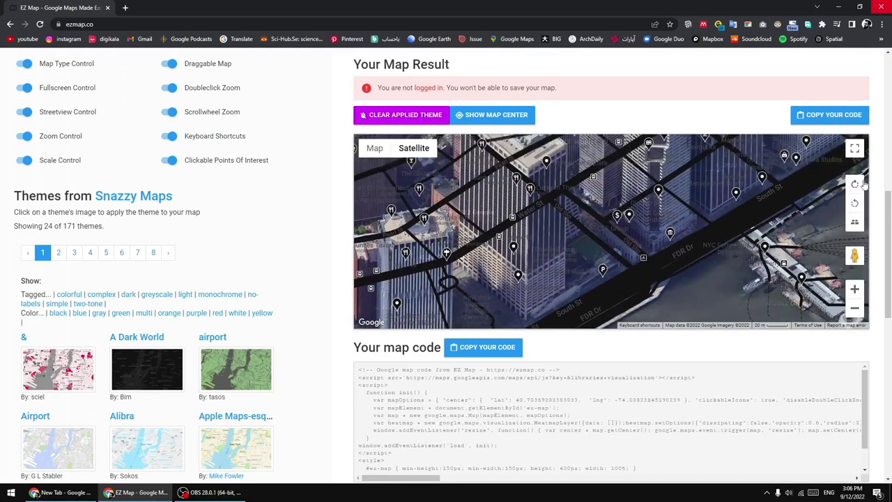
click(79, 369)
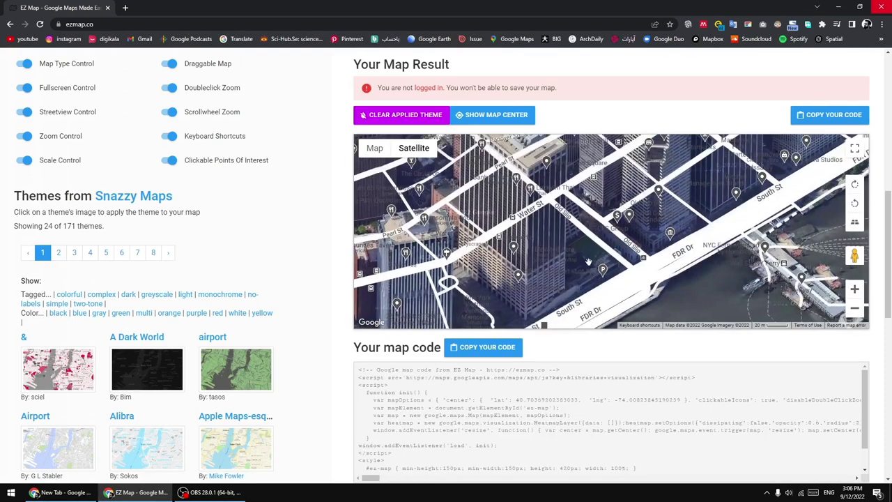
scroll(167, 405, down, 1)
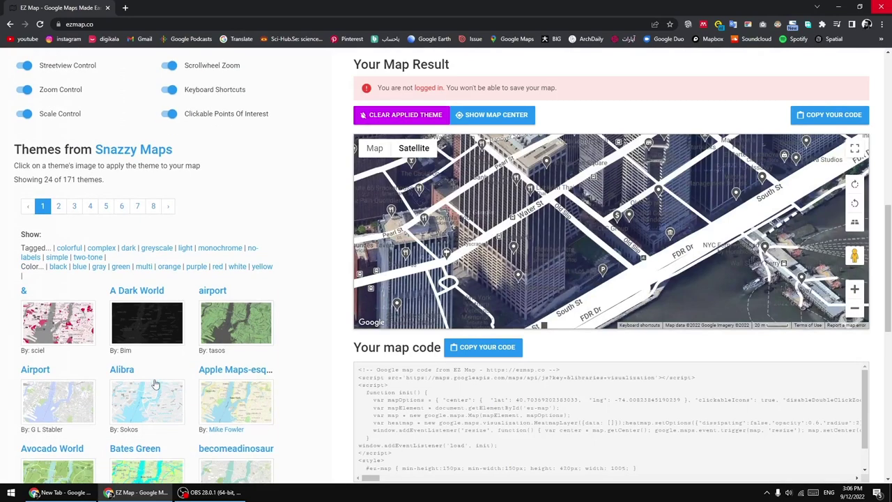
click(234, 409)
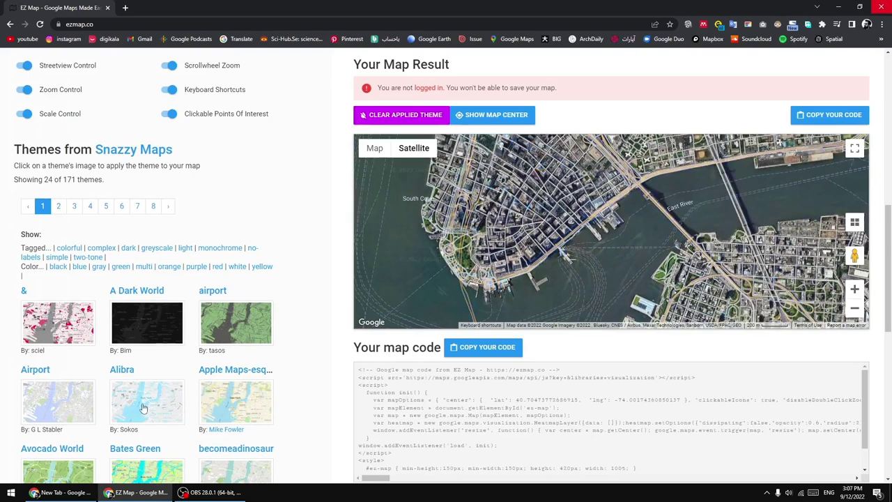
- Scroll the theme list and zoom the map in on South Street near Old Slip
scroll(143, 407, down, 3)
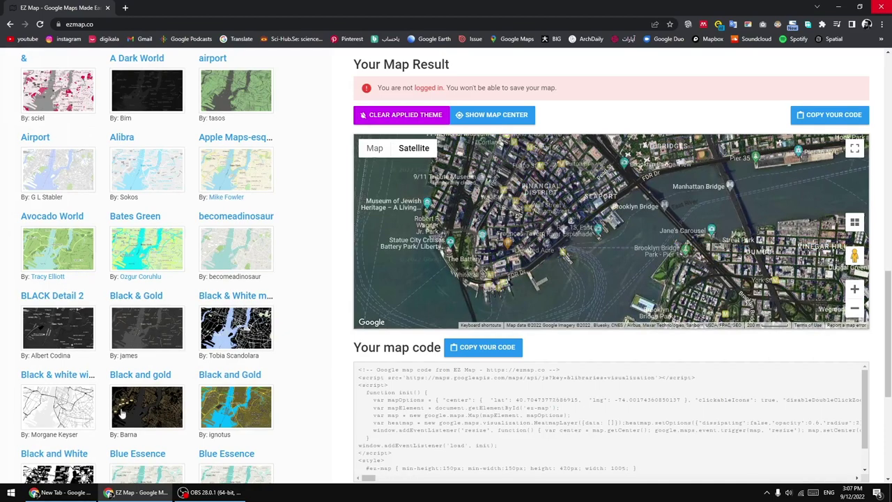
scroll(223, 411, down, 3)
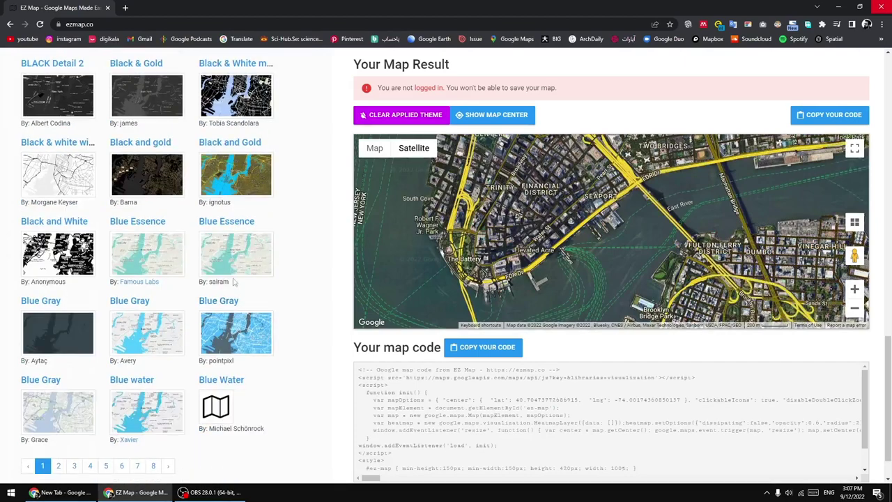
scroll(167, 300, down, 1)
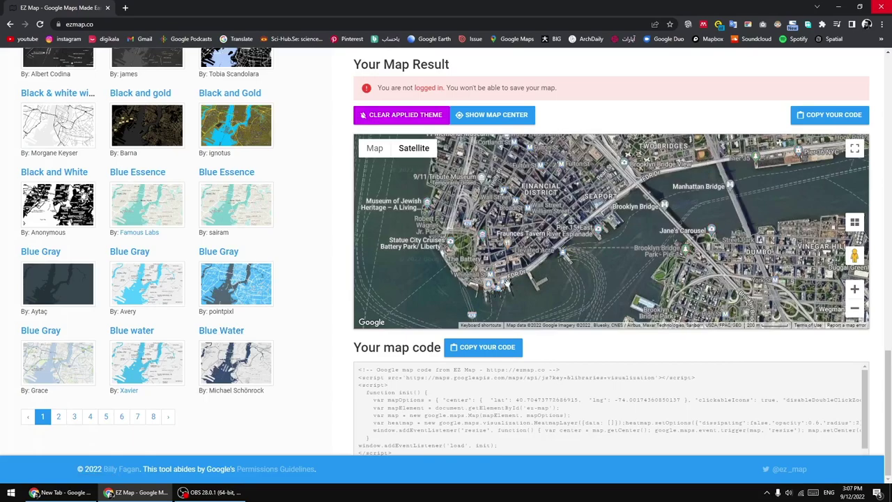
scroll(493, 223, up, 4)
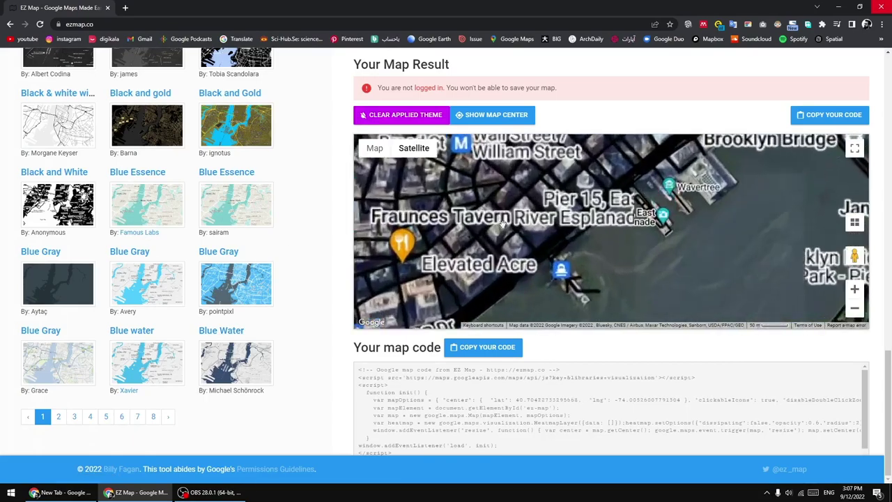
scroll(593, 263, up, 2)
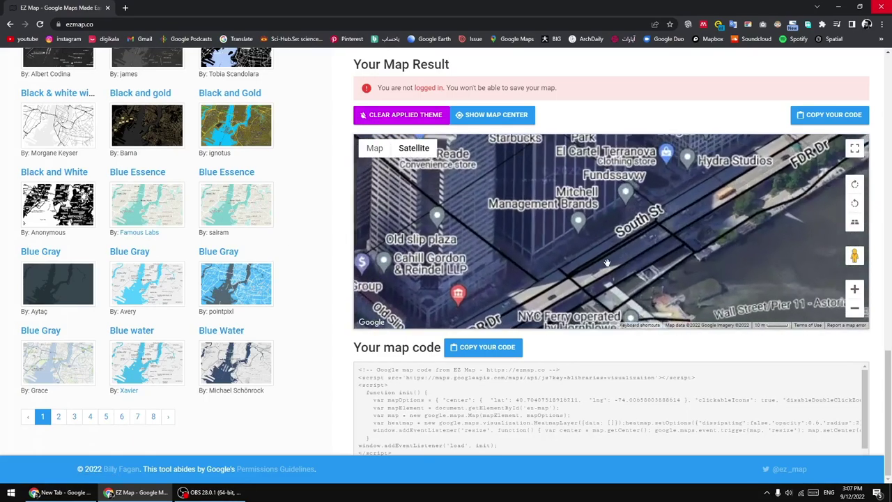
- Recentre the full-screen satellite map on the FDR Dr waterfront and piers at zoom 17
click(854, 149)
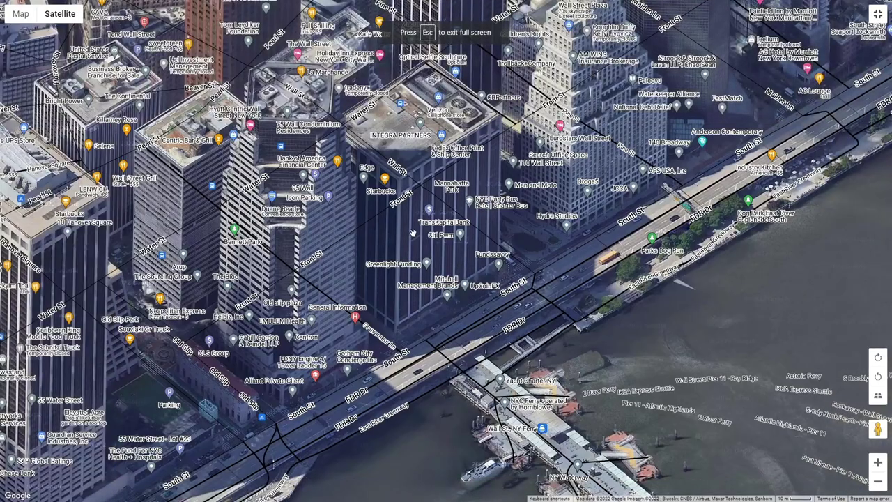
drag(413, 234, 461, 265)
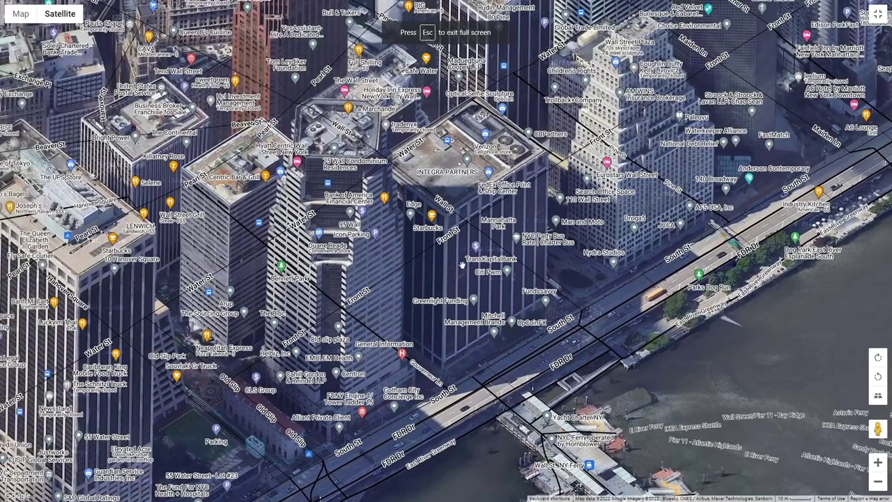
drag(430, 234, 444, 248)
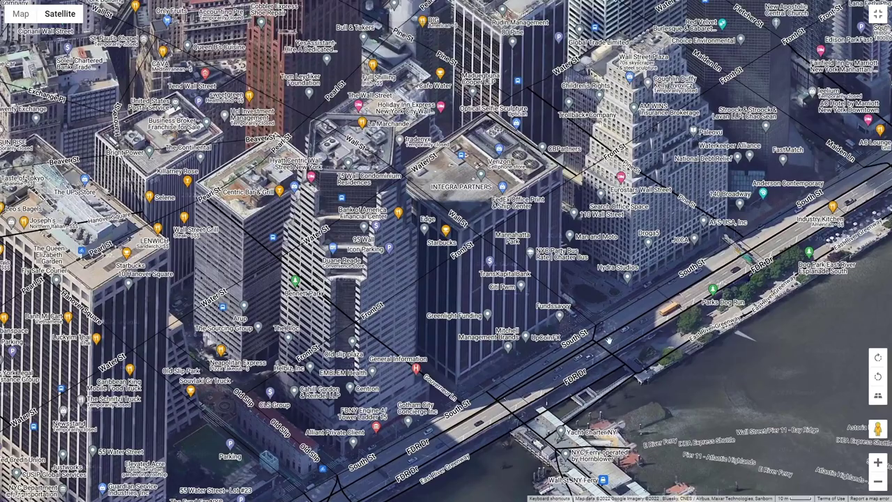
scroll(395, 298, down, 2)
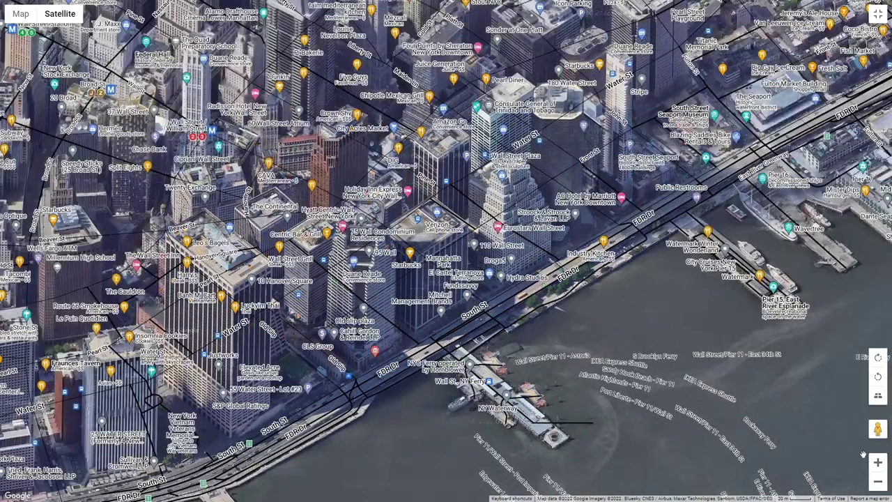
click(878, 14)
scroll(219, 223, up, 5)
scroll(220, 223, up, 5)
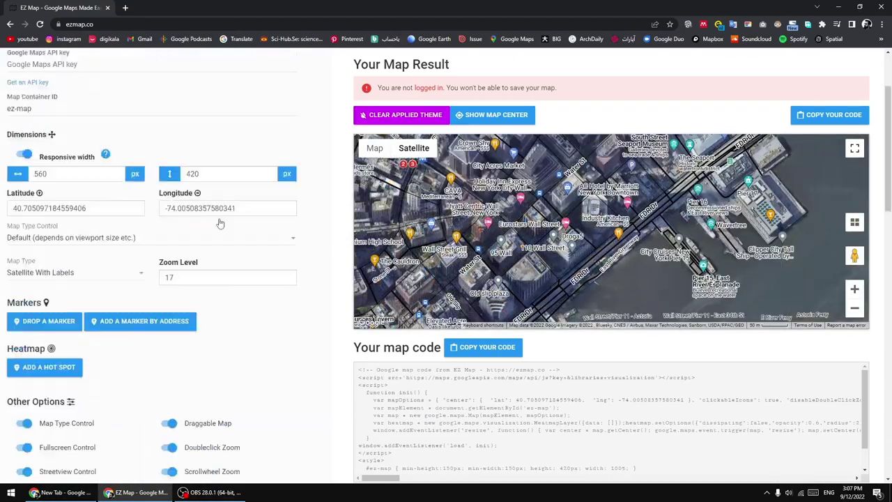
scroll(220, 224, up, 3)
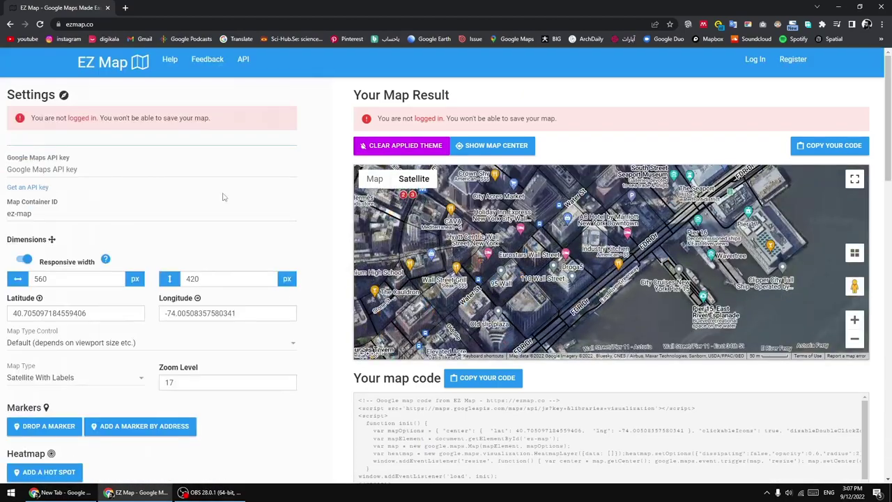
click(134, 26)
click(346, 171)
click(840, 6)
- Bring up the desktop context menu a few times, then dismiss it, leaving the desktop refreshed
right_click(396, 124)
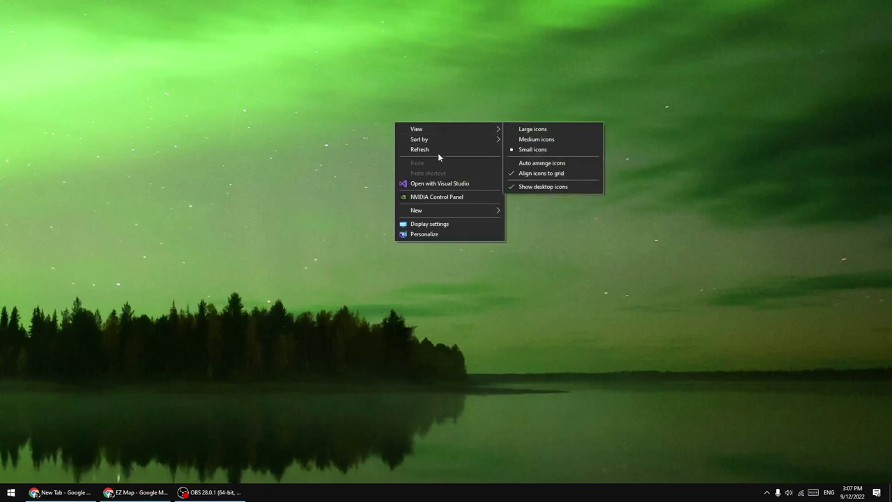
right_click(391, 110)
right_click(375, 103)
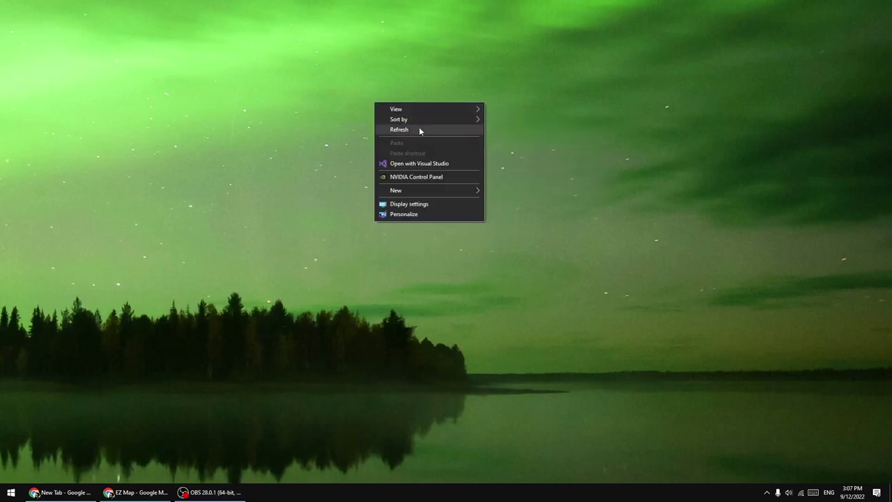
click(419, 129)
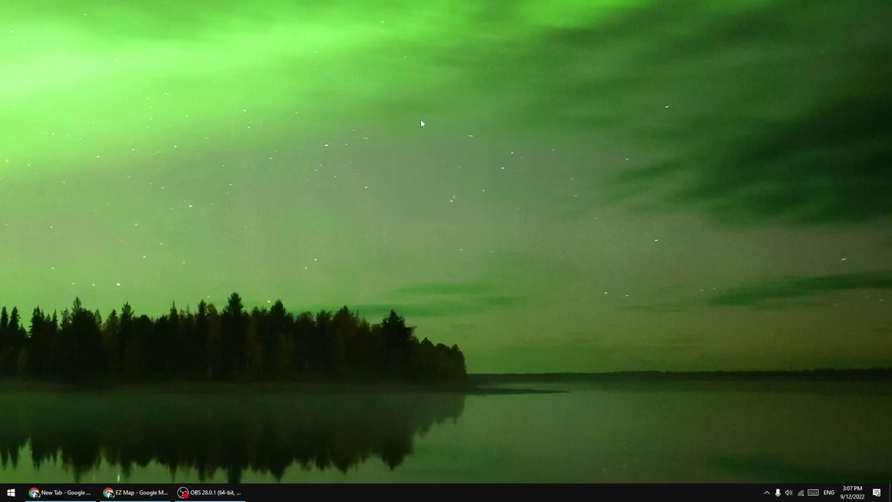